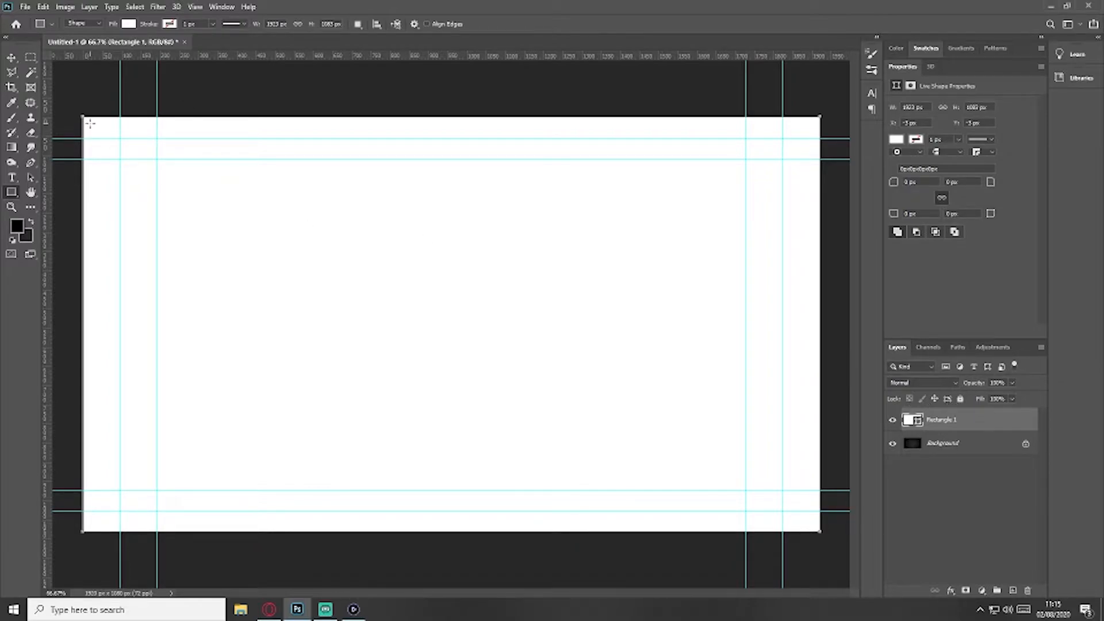
# - Draw a second white rectangle about 1889 by 1043 px just inside the first and centre it on the canvas
pyautogui.moveTo(89, 124); pyautogui.dragTo(813, 525)
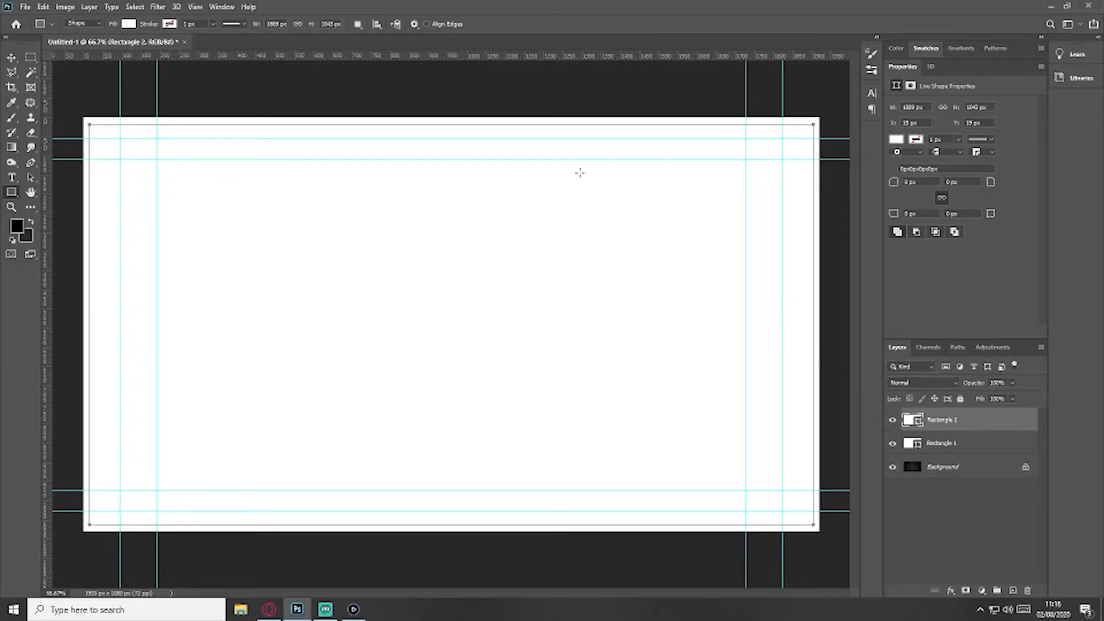
pyautogui.click(11, 57)
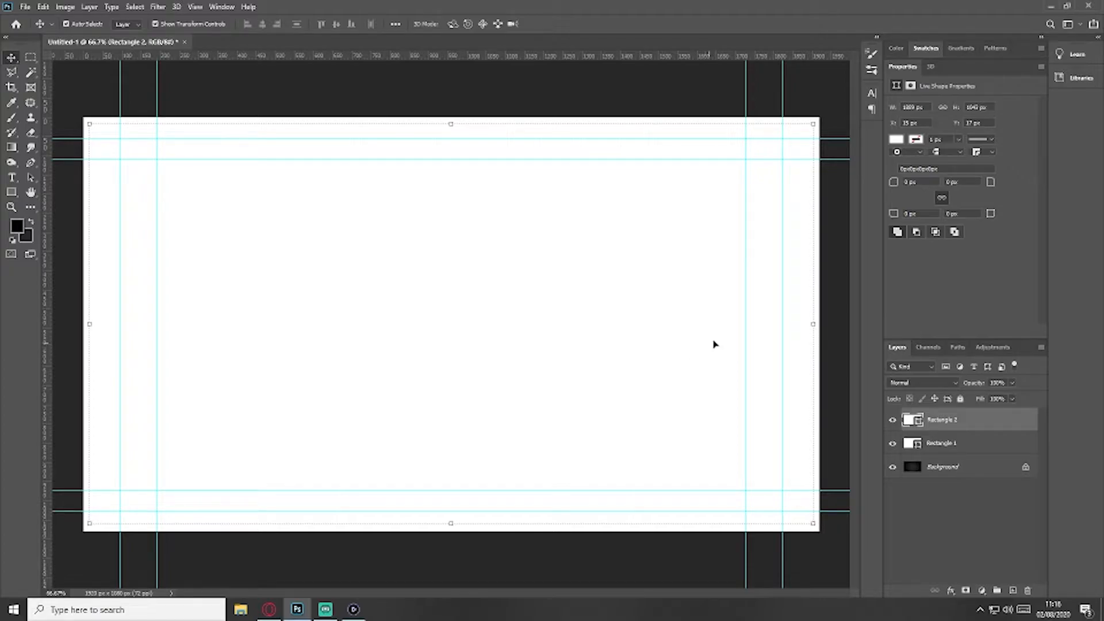
pyautogui.click(943, 485)
pyautogui.click(958, 426)
pyautogui.hotkey('ctrl', 'a')
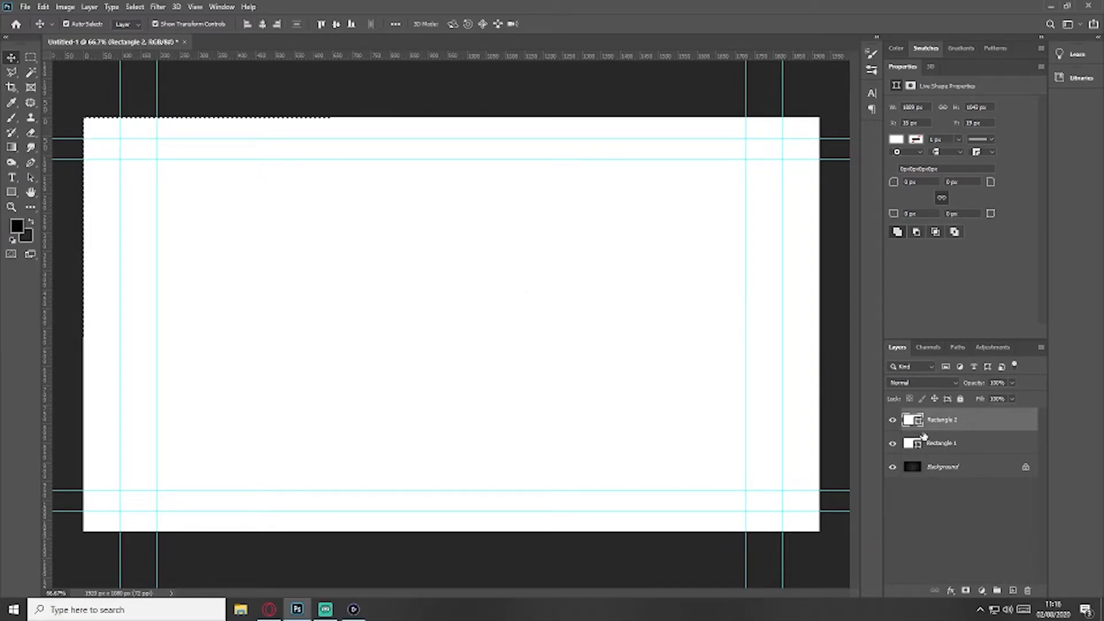
pyautogui.hotkey('ctrl', 'd')
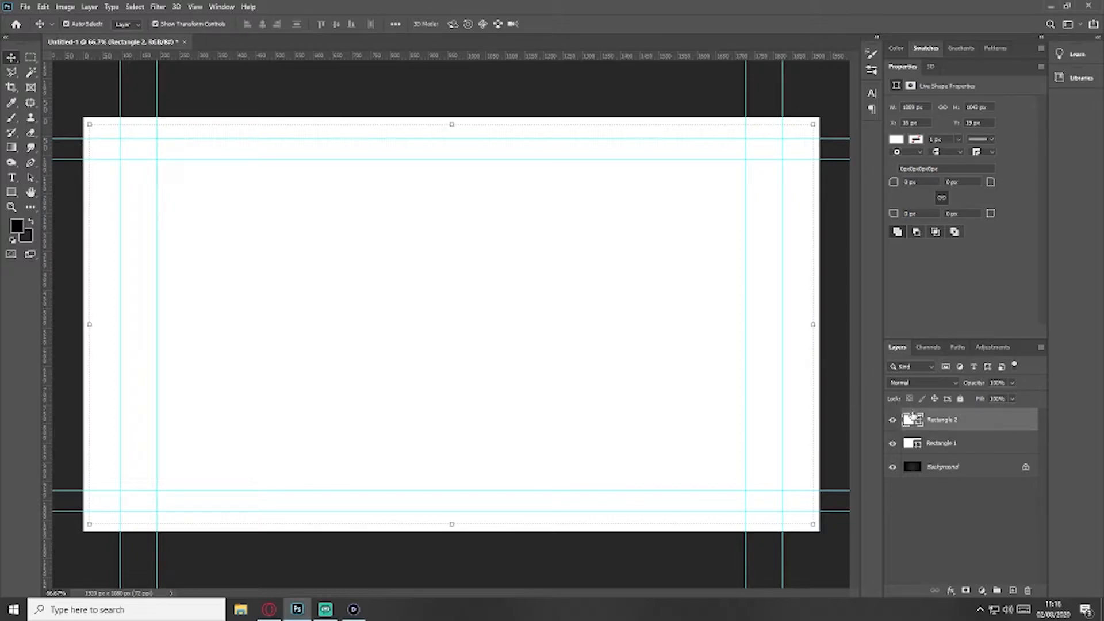
# - Try to cut the inner rectangle out of the outer one with Subtract Front Shape
pyautogui.keyDown('shift'); pyautogui.click(958, 450); pyautogui.keyUp('shift')
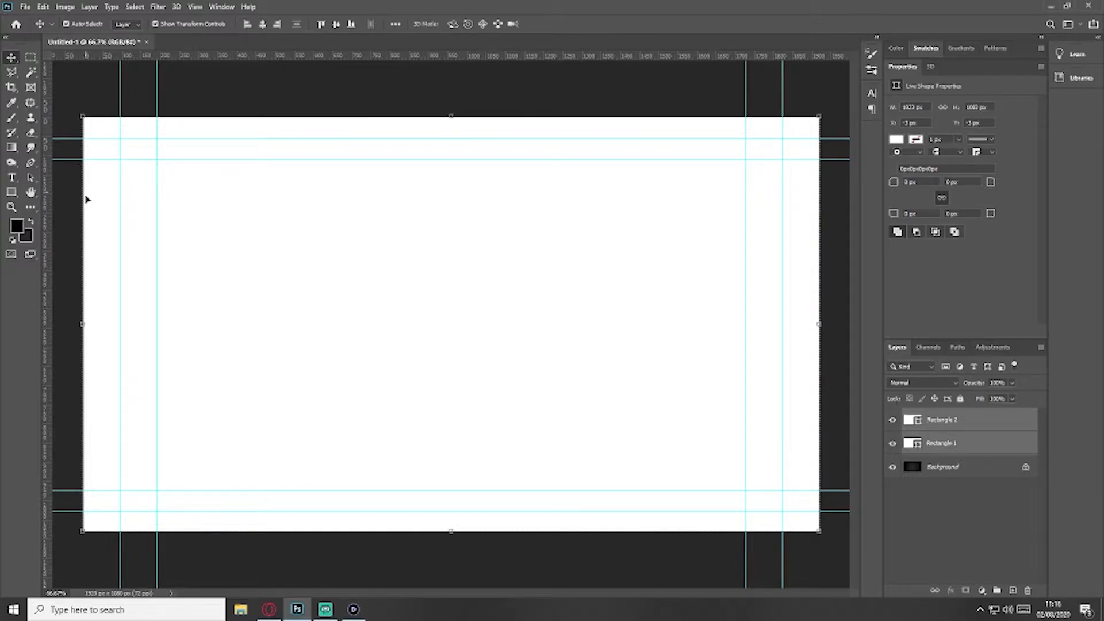
pyautogui.click(30, 163)
pyautogui.rightClick(252, 207)
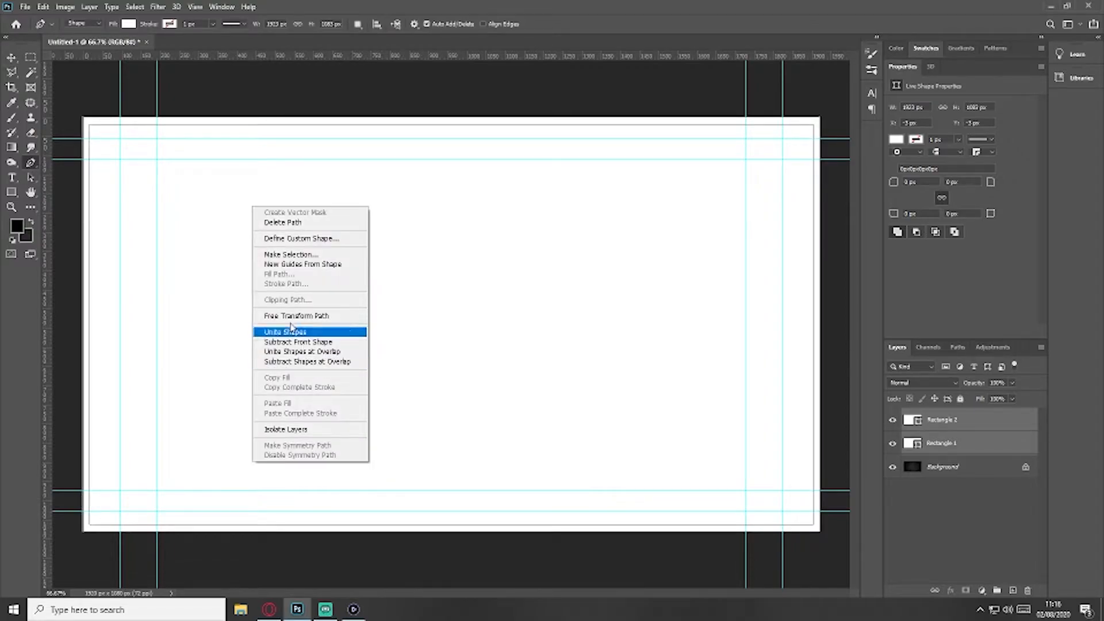
pyautogui.click(298, 342)
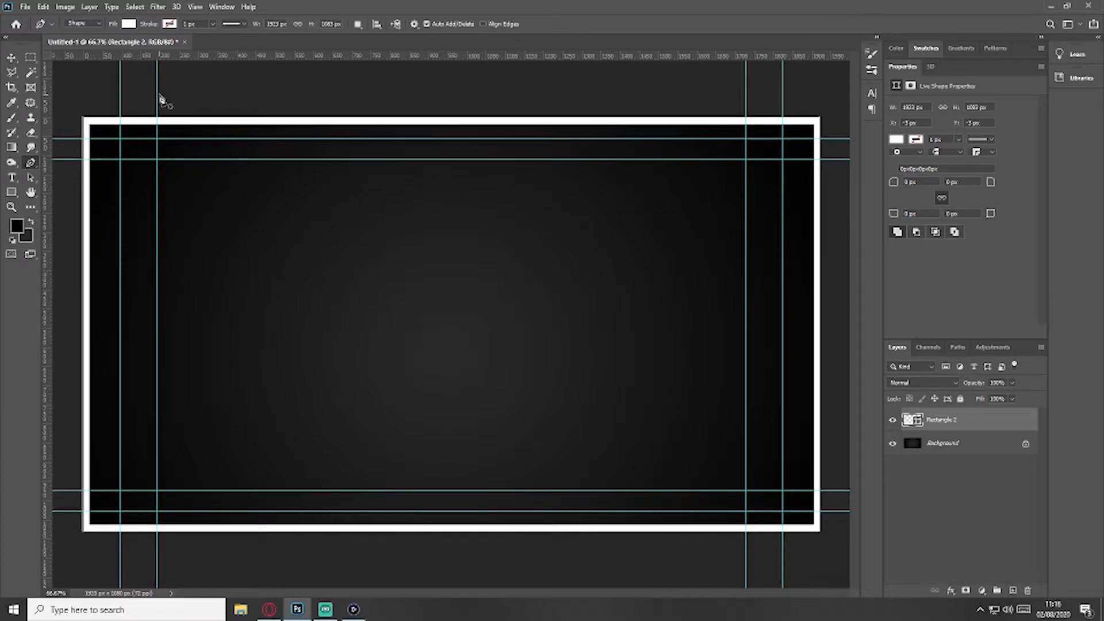
pyautogui.hotkey('ctrl', 'z')
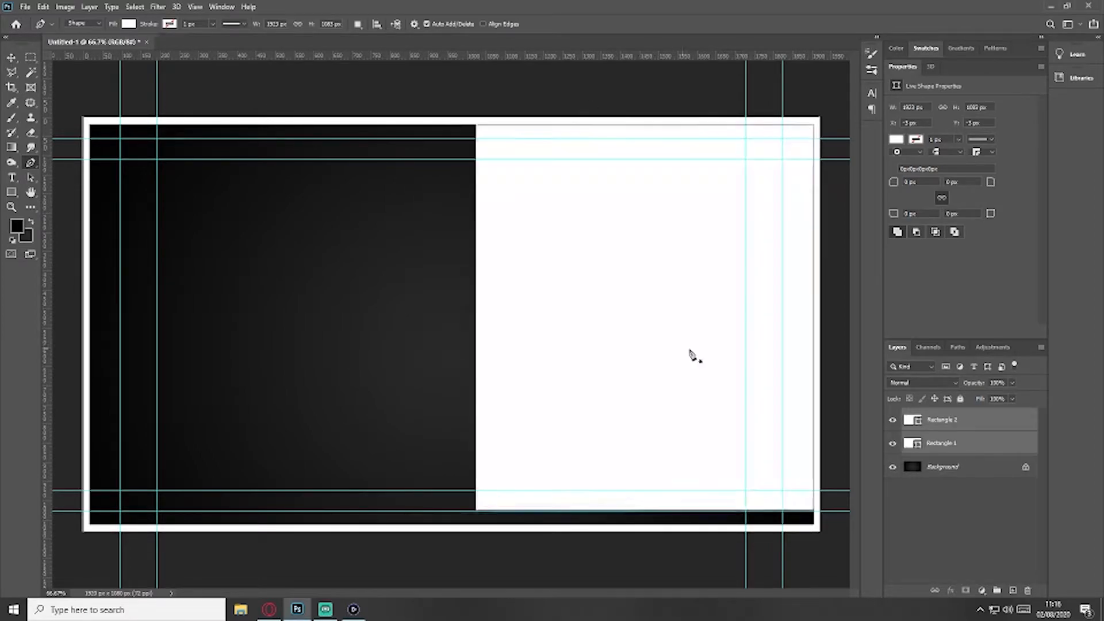
# - Narrow the inner rectangle to about 1874 px wide and nudge it right to recentre it inside the outer one
pyautogui.click(12, 57)
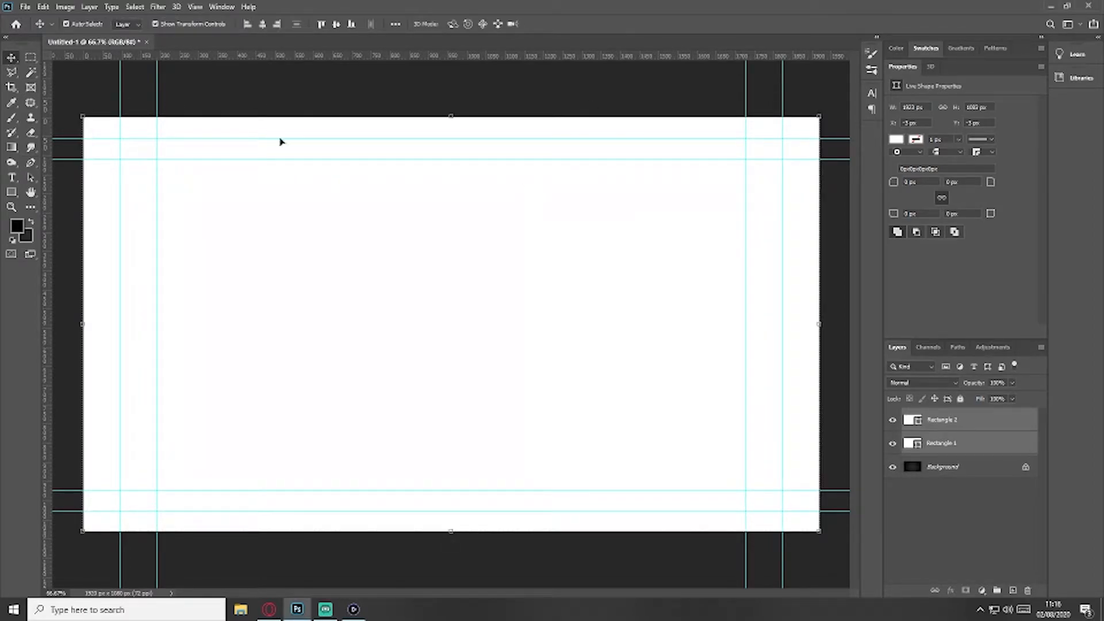
pyautogui.click(941, 423)
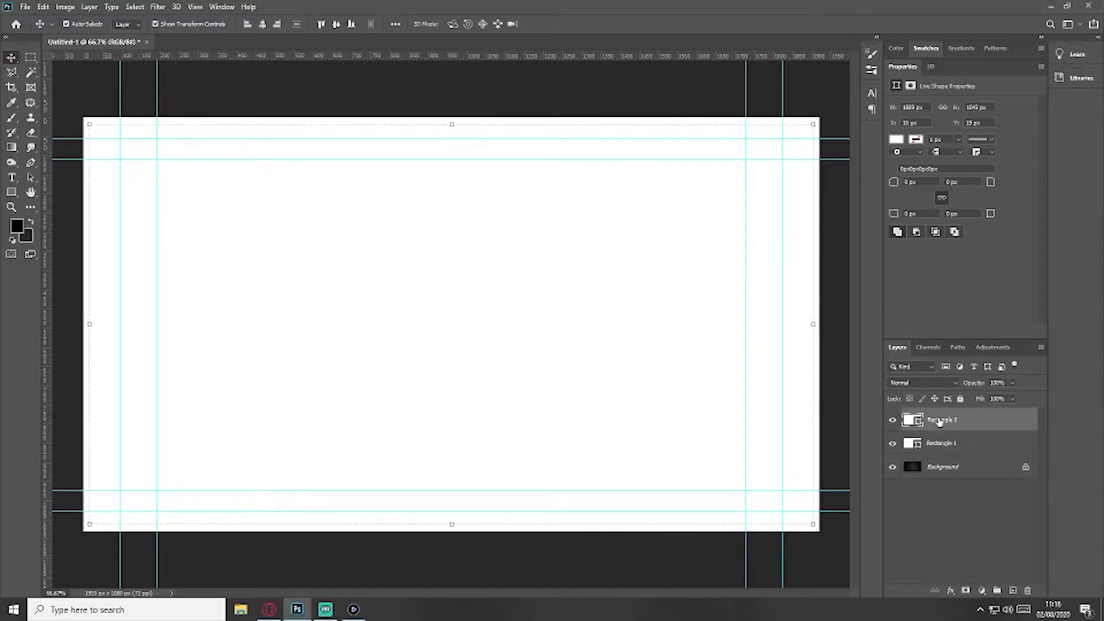
pyautogui.click(812, 326)
pyautogui.moveTo(811, 326); pyautogui.dragTo(807, 326)
pyautogui.press('Right')
pyautogui.press('Right')
pyautogui.press('Right')
pyautogui.press('Right')
pyautogui.press('Right')
pyautogui.press('Right')
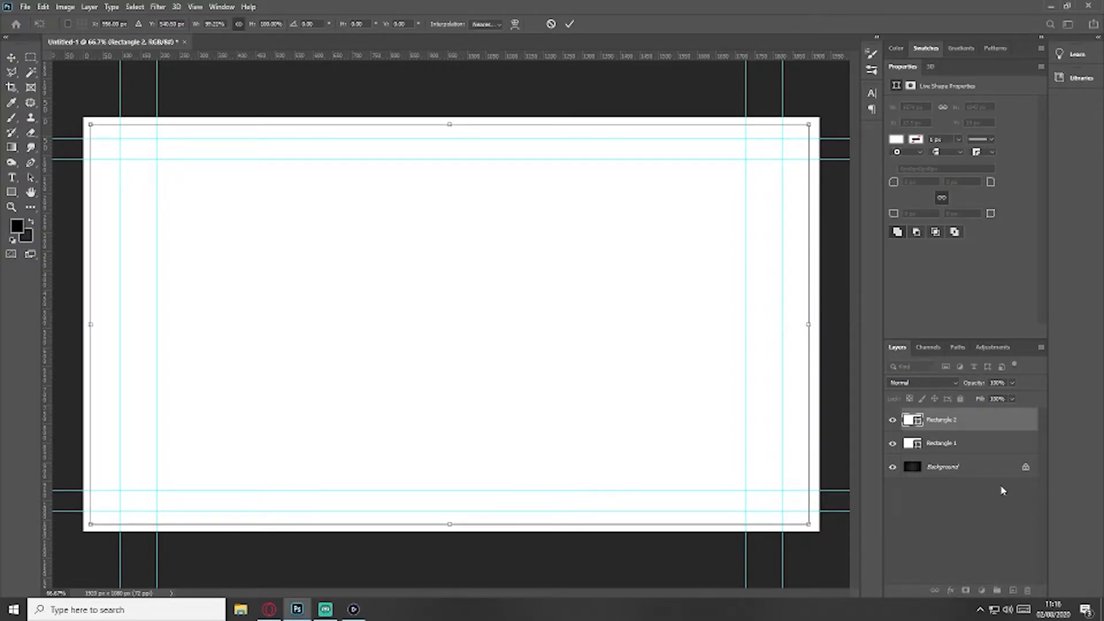
pyautogui.press('Right')
pyautogui.press('Left')
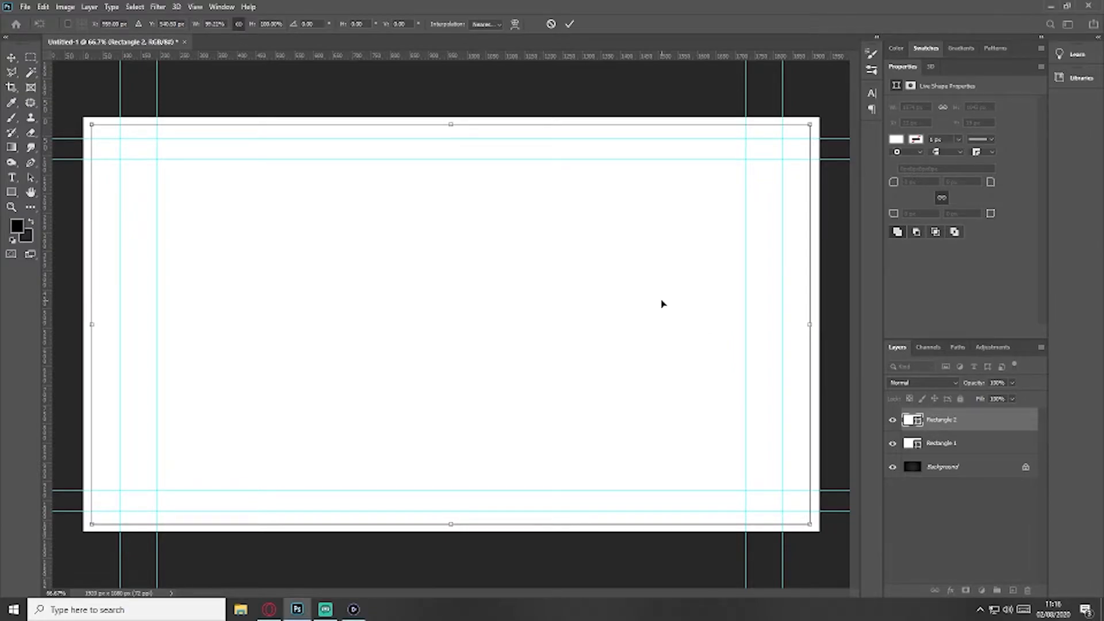
# - Fine-tune the inner rectangle's edges to about 1875 by 1041 px and apply the transform
pyautogui.moveTo(452, 524); pyautogui.dragTo(453, 523)
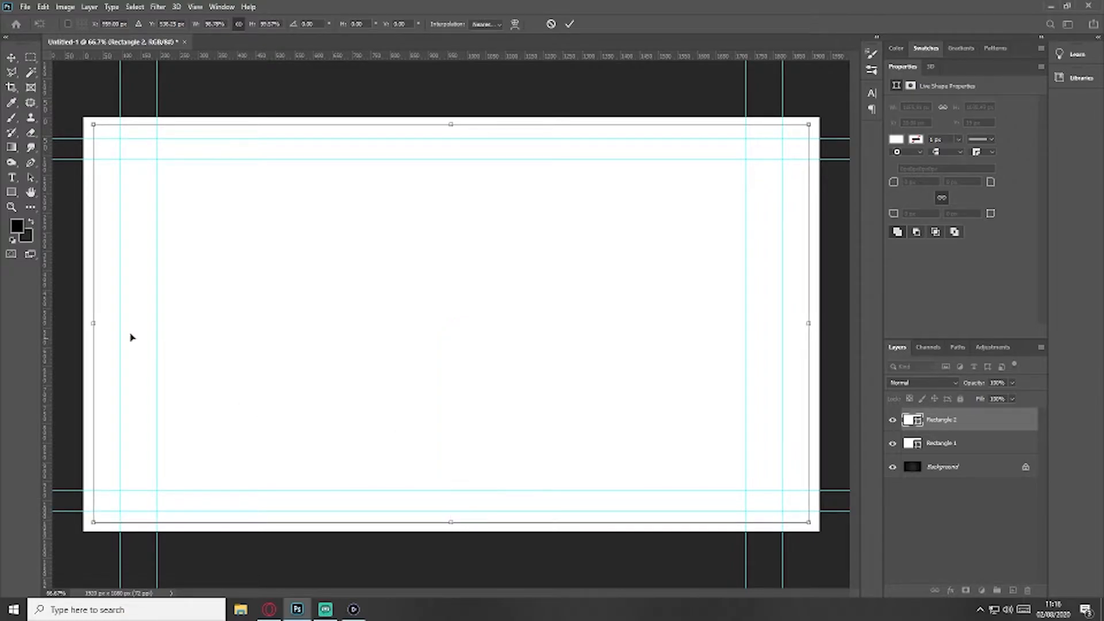
pyautogui.moveTo(90, 326); pyautogui.dragTo(89, 326)
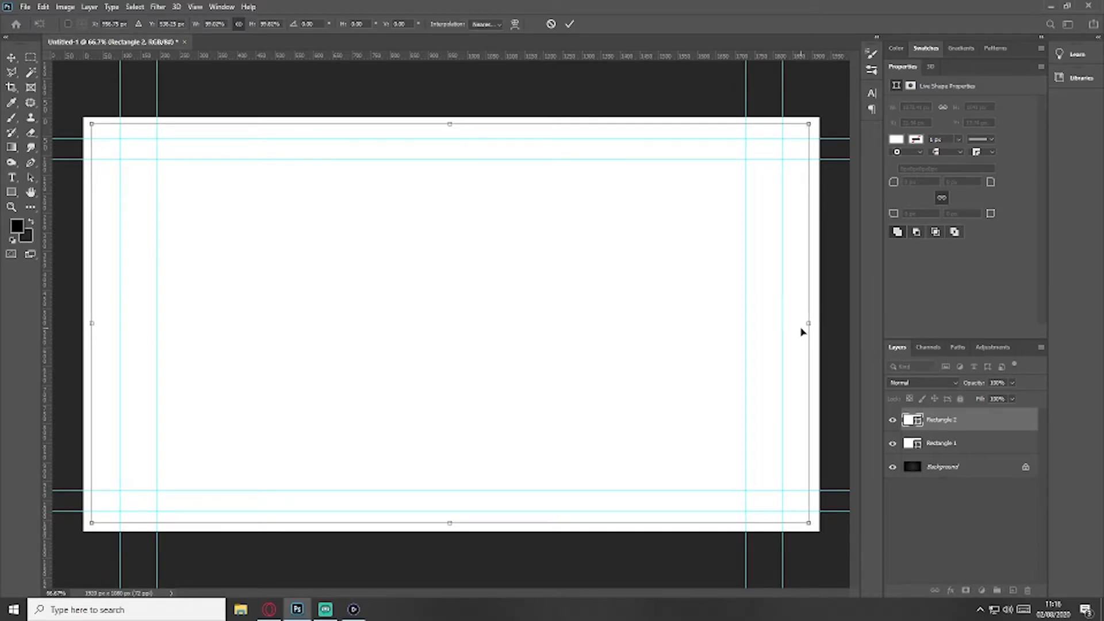
pyautogui.moveTo(810, 325); pyautogui.dragTo(813, 328)
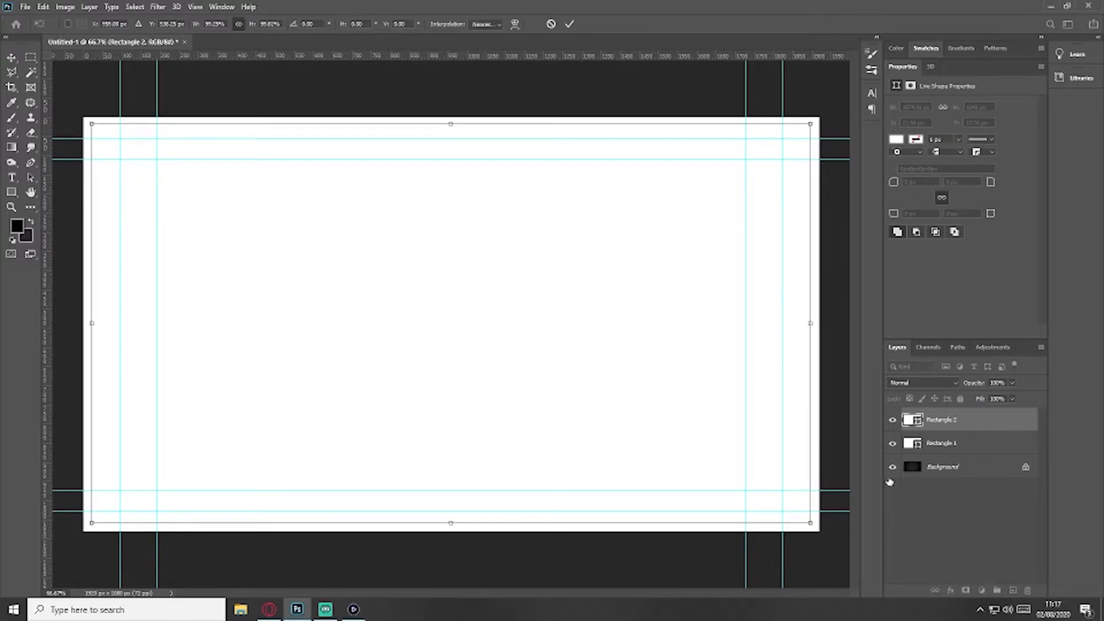
pyautogui.press('Return')
# - Subtract the resized inner rectangle from the outer rectangle to form a white border frame
pyautogui.keyDown('shift'); pyautogui.click(944, 445); pyautogui.keyUp('shift')
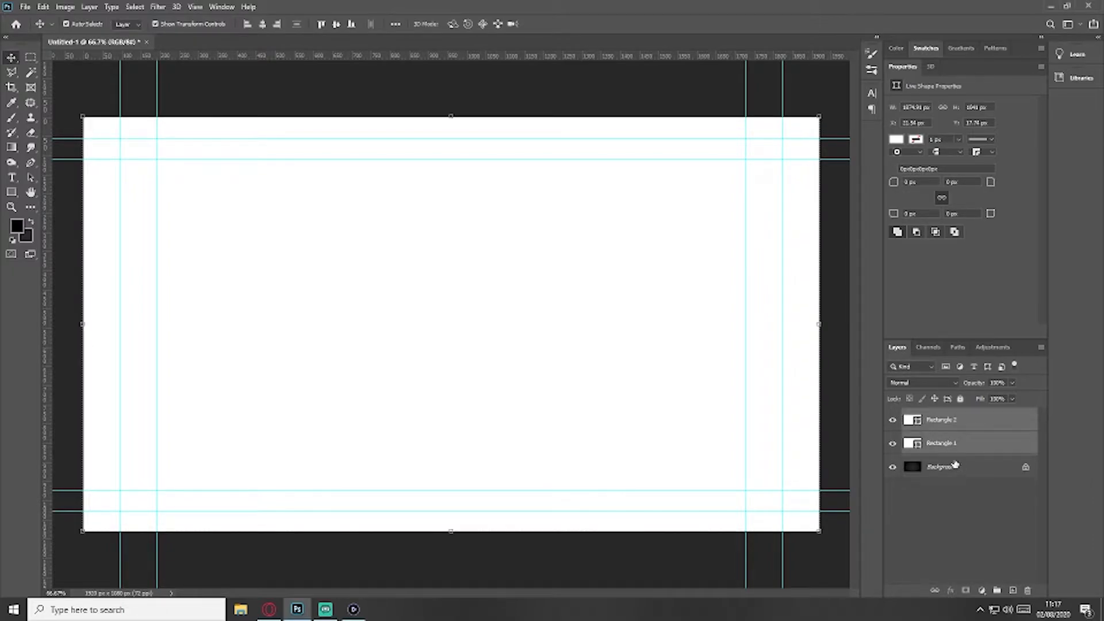
pyautogui.click(33, 163)
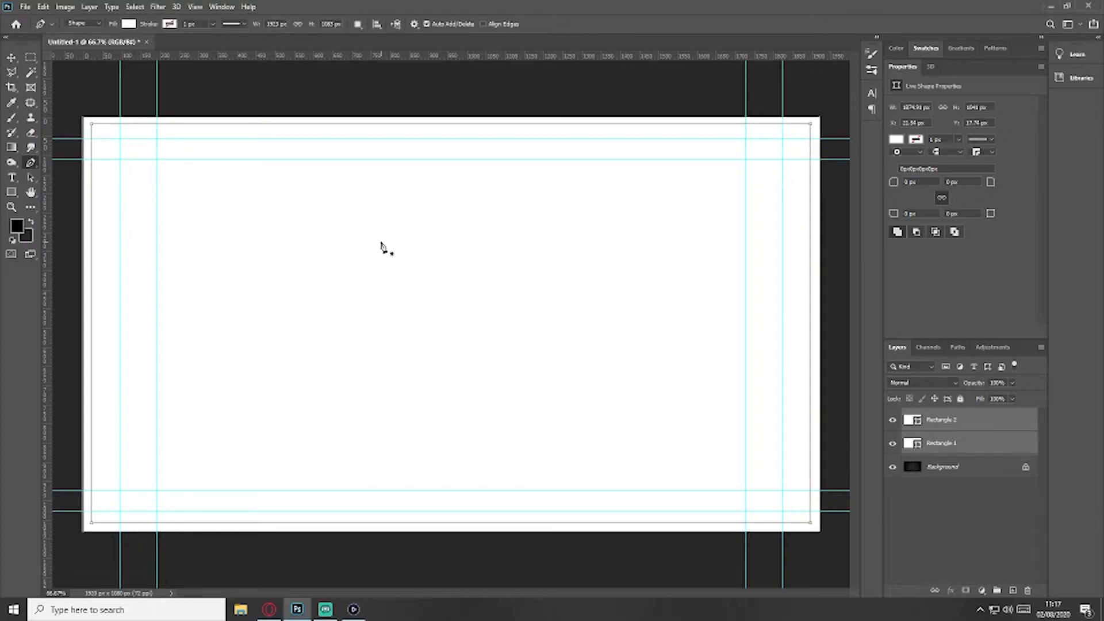
pyautogui.rightClick(381, 245)
pyautogui.click(468, 378)
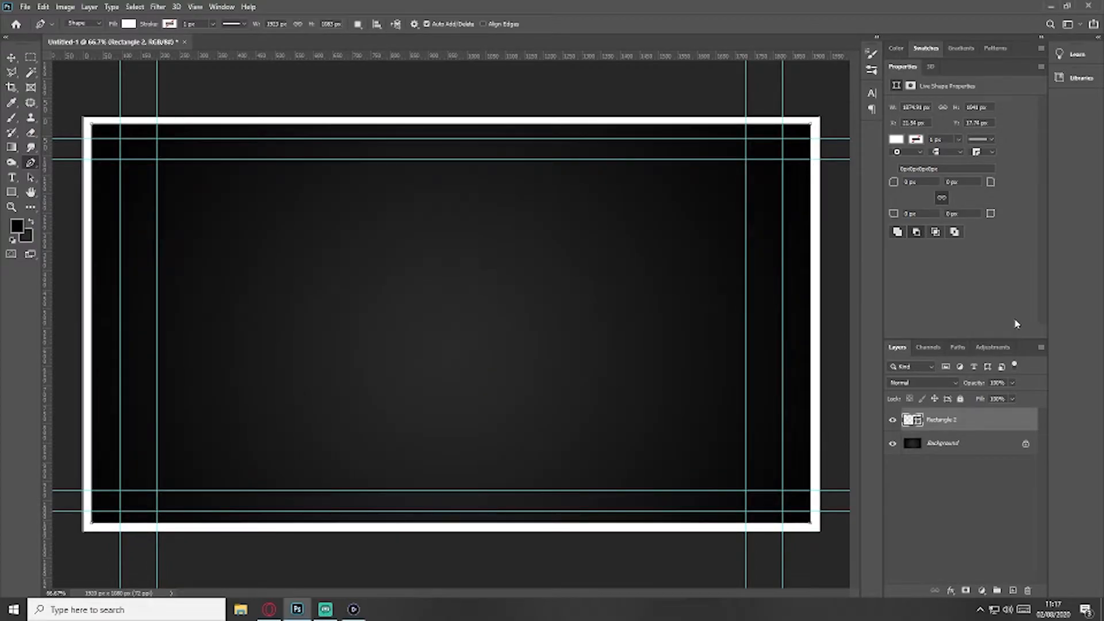
# - Scale the white frame down about its centre to about 1514 by 853 px and hide the guides
pyautogui.click(12, 56)
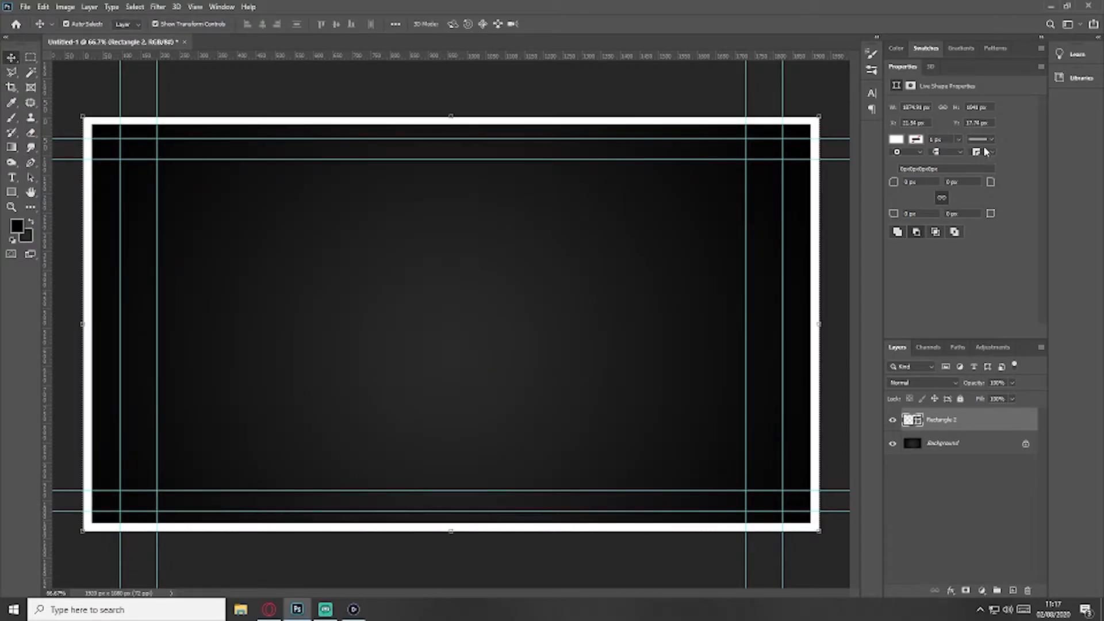
pyautogui.moveTo(821, 113); pyautogui.dragTo(754, 179)
pyautogui.press('Return')
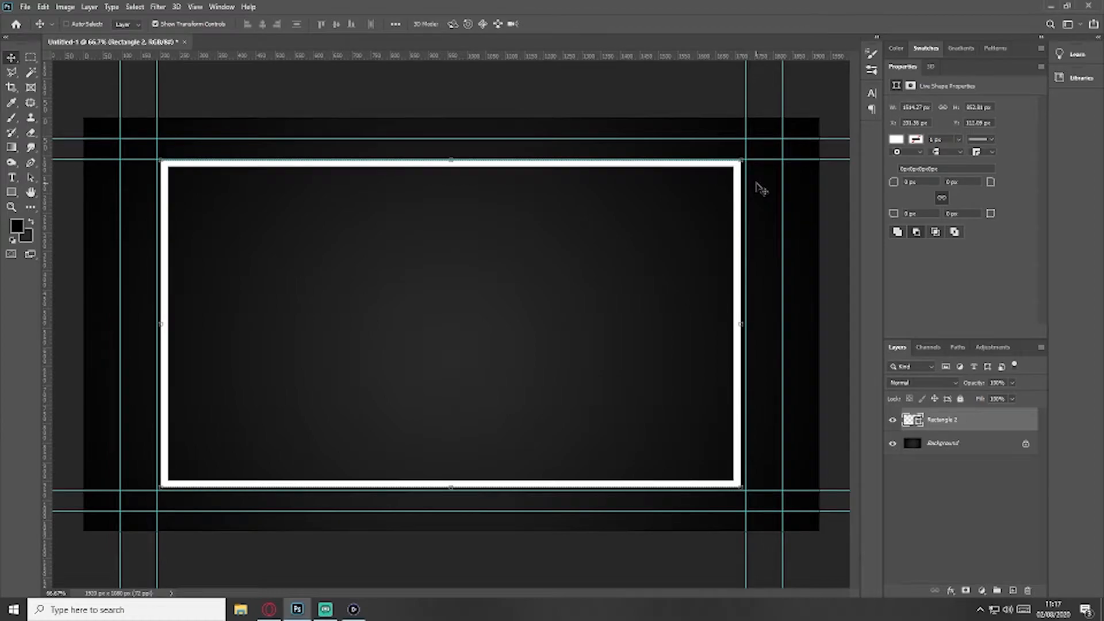
pyautogui.hotkey('ctrl', ';')
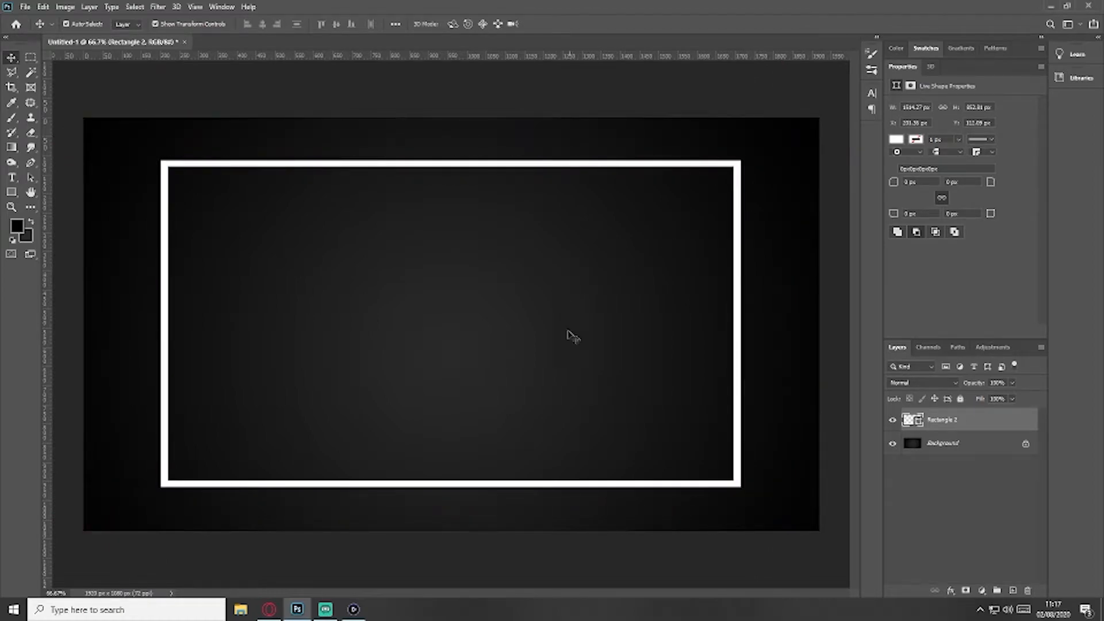
# - Draw a white rectangle about 530 by 149 px over the frame's lower edge and centre it horizontally on the canvas
pyautogui.click(11, 193)
pyautogui.moveTo(345, 458); pyautogui.dragTo(548, 515)
pyautogui.hotkey('ctrl', 'a')
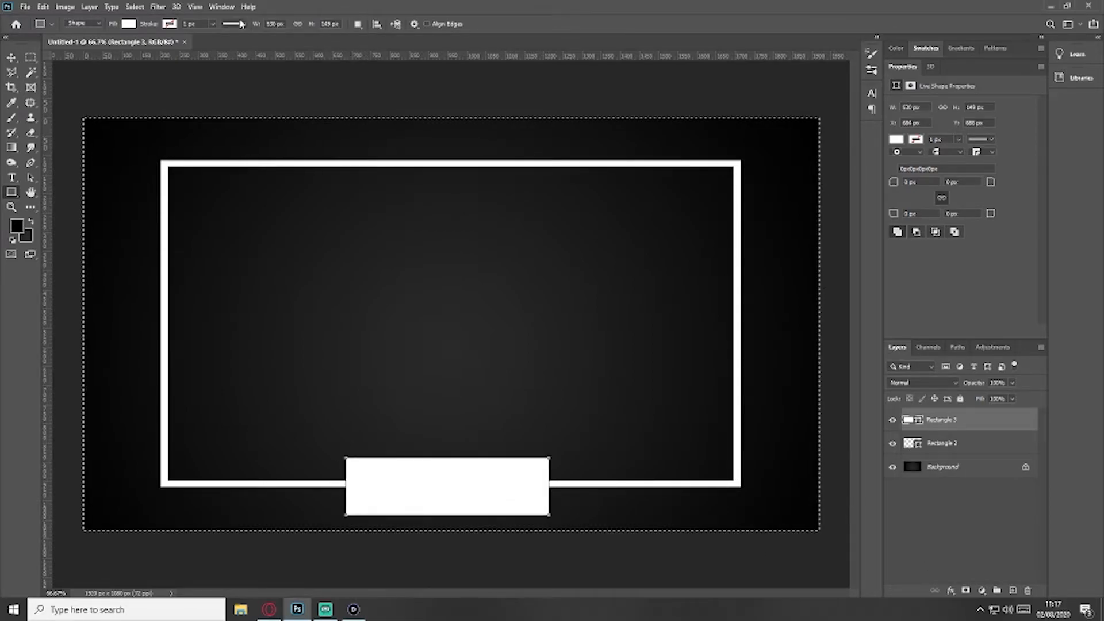
pyautogui.click(11, 57)
pyautogui.click(262, 25)
pyautogui.hotkey('ctrl', 'd')
# - Turn the small rectangle into a trapezoid with a narrower upper edge using a Perspective transform
pyautogui.hotkey('ctrl', 't')
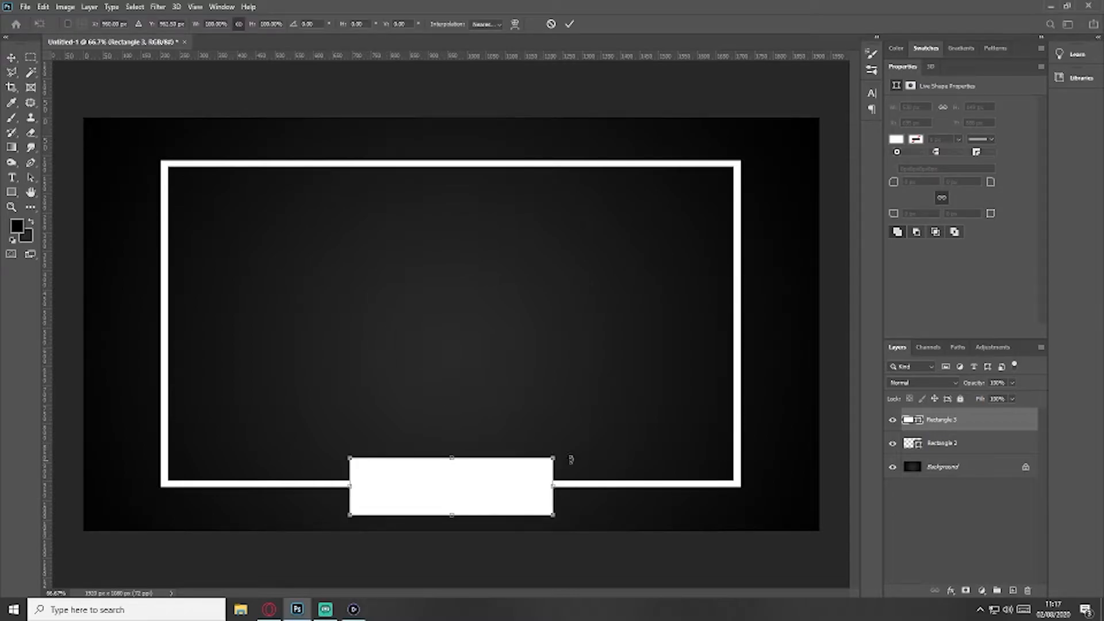
pyautogui.rightClick(516, 470)
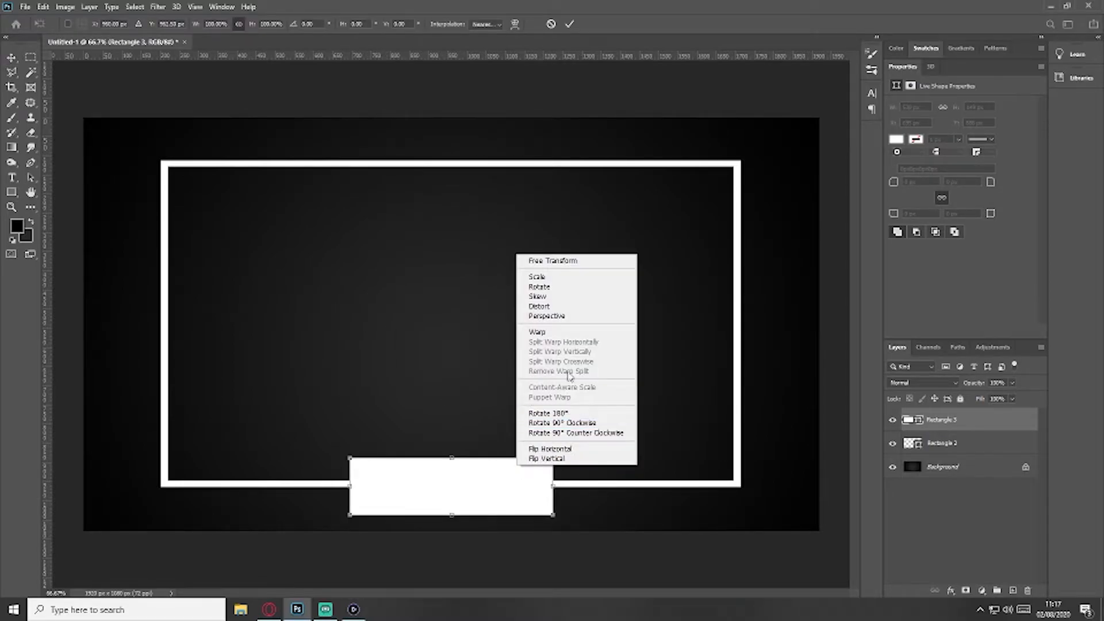
pyautogui.click(566, 316)
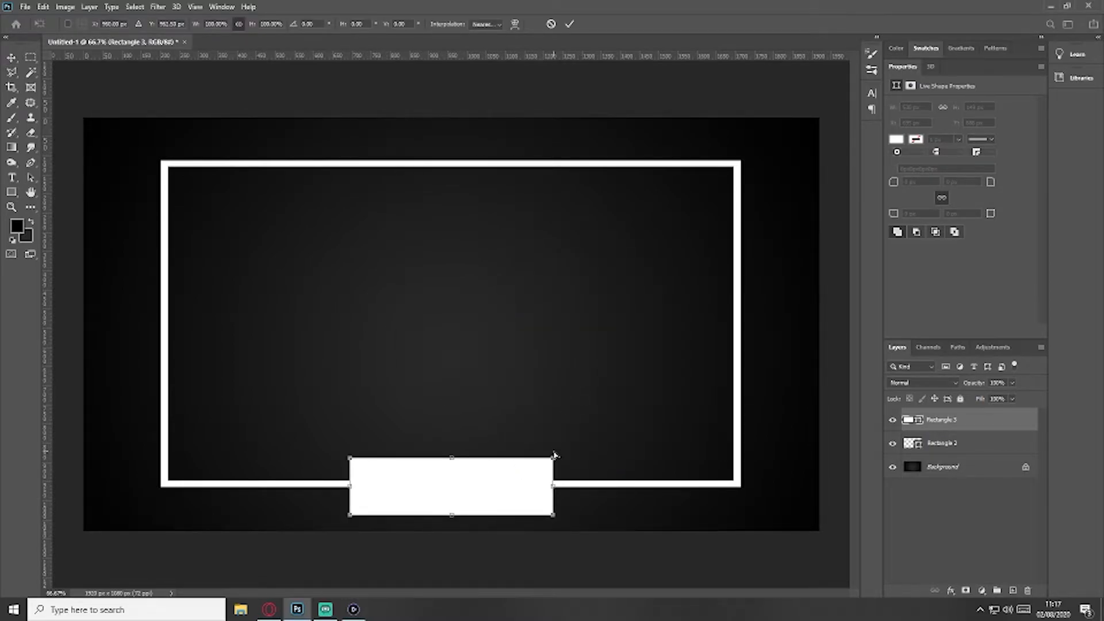
pyautogui.moveTo(554, 459); pyautogui.dragTo(512, 464)
pyautogui.press('Return')
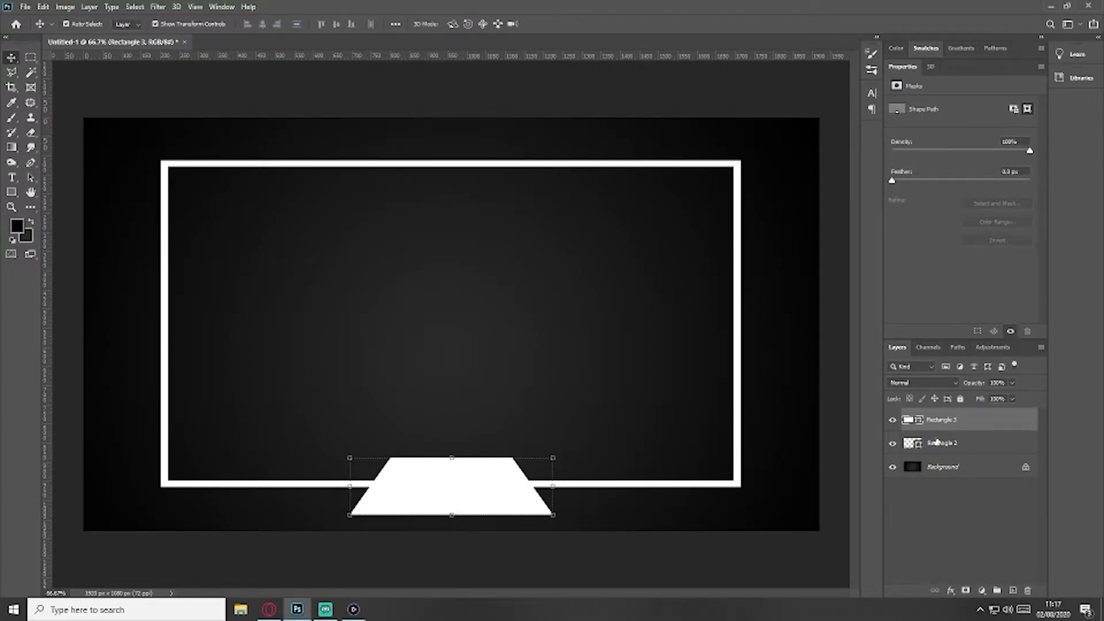
# - Try to cut the trapezoid out of the white frame with Subtract Front Shape
pyautogui.keyDown('shift'); pyautogui.click(955, 446); pyautogui.keyUp('shift')
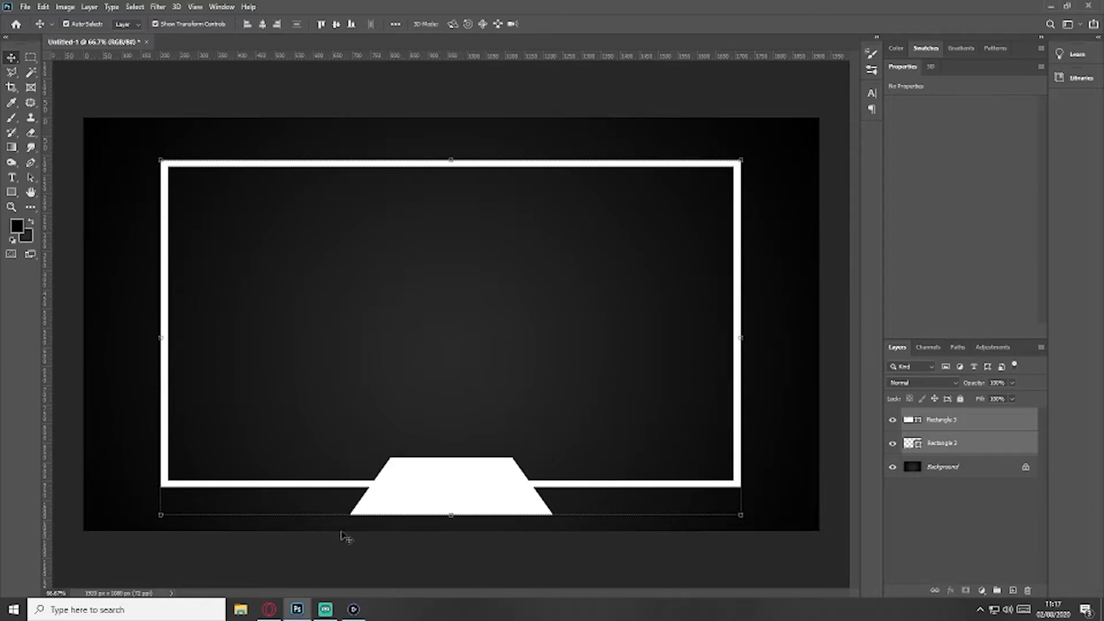
pyautogui.rightClick(471, 480)
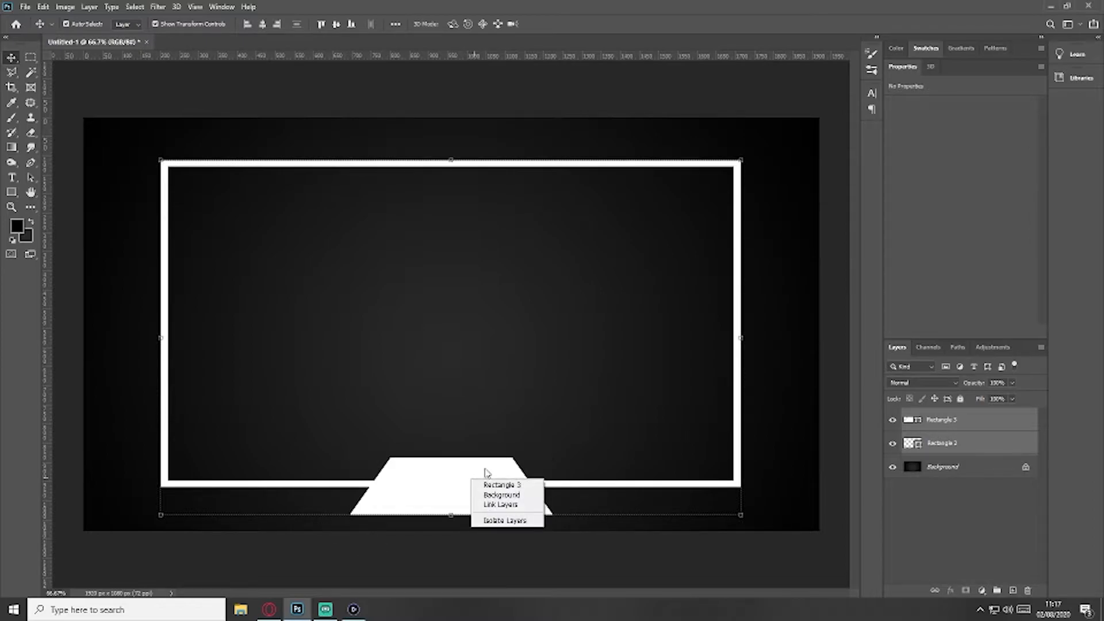
pyautogui.click(30, 162)
pyautogui.click(31, 162)
pyautogui.rightClick(458, 486)
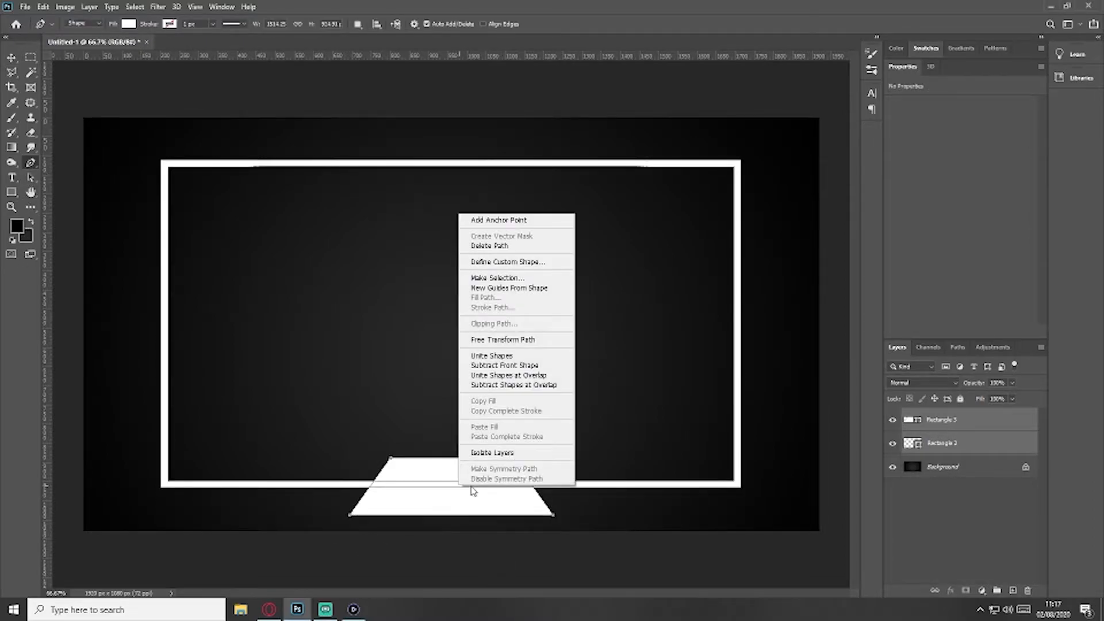
pyautogui.click(518, 366)
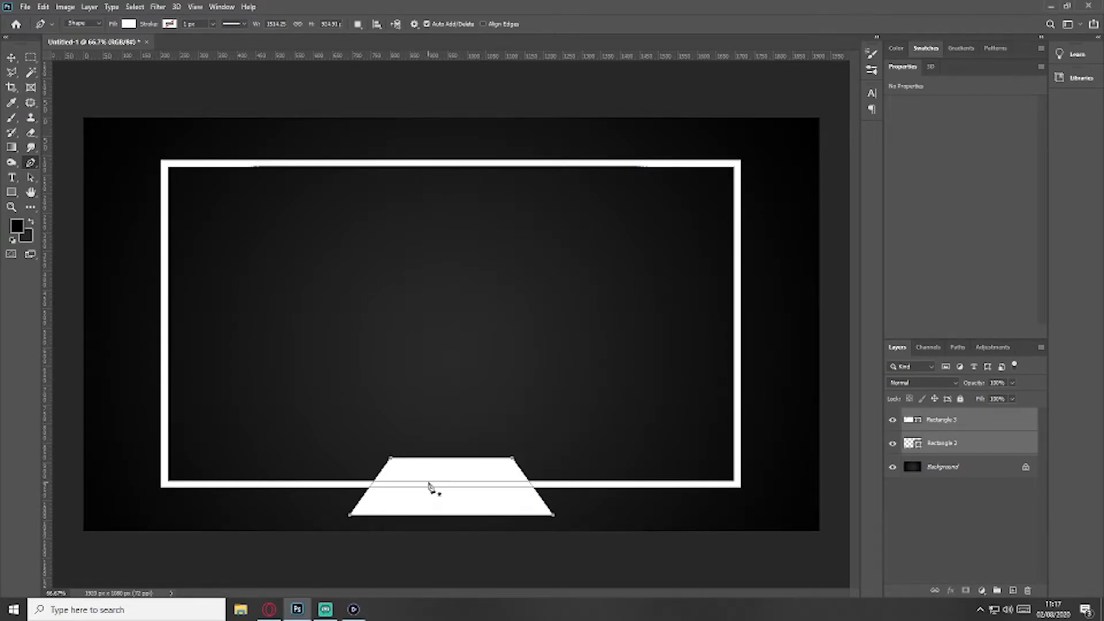
pyautogui.rightClick(430, 486)
pyautogui.click(473, 371)
# - Reselect the trapezoid and frame layers and try combining them with Unite Shapes at Overlap and Subtract Front Shape
pyautogui.click(948, 444)
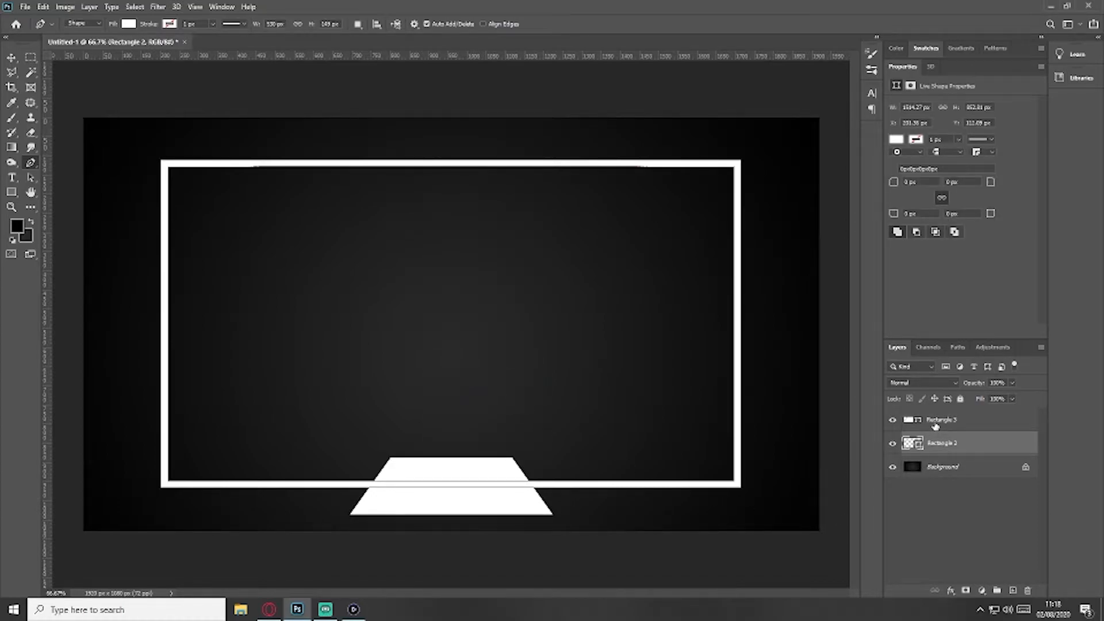
pyautogui.click(935, 424)
pyautogui.keyDown('shift'); pyautogui.click(930, 445); pyautogui.keyUp('shift')
pyautogui.rightClick(478, 467)
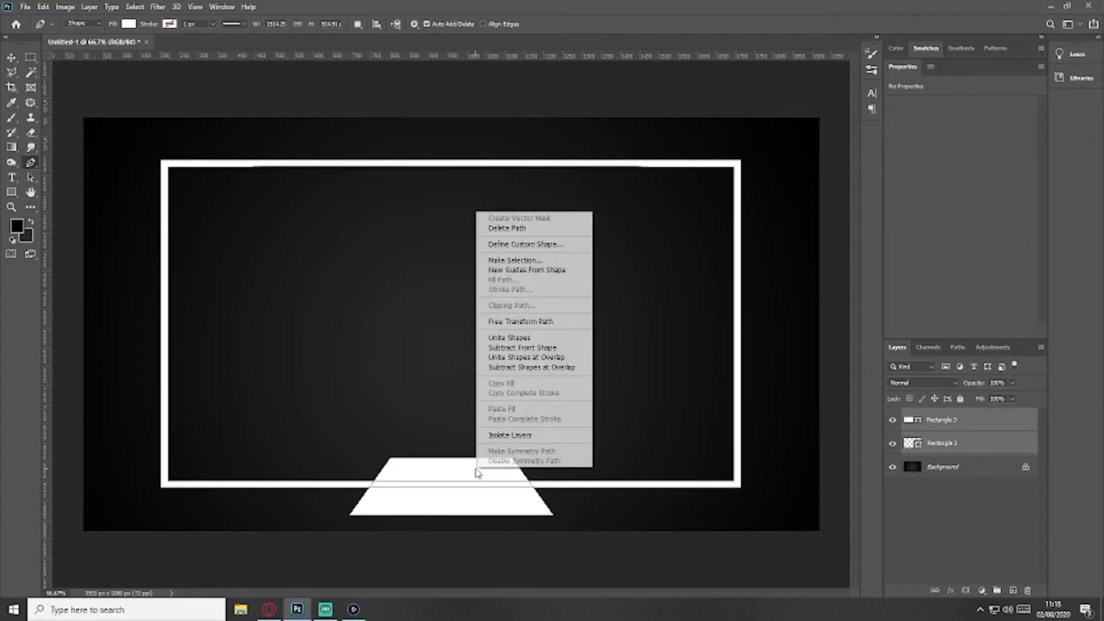
pyautogui.click(515, 356)
pyautogui.hotkey('ctrl', 'z')
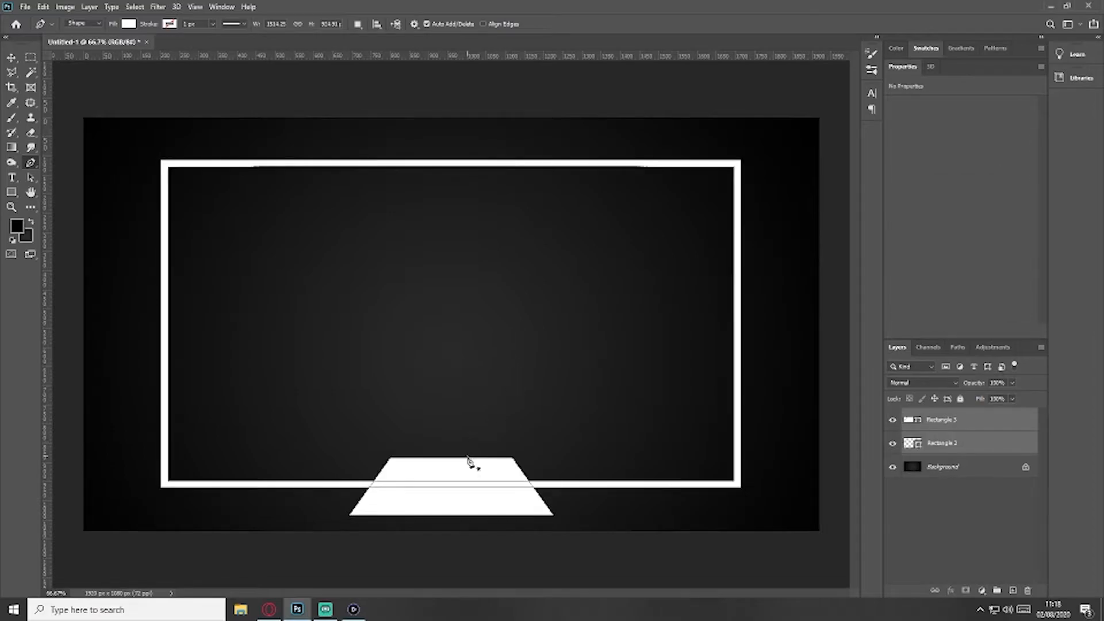
pyautogui.rightClick(464, 484)
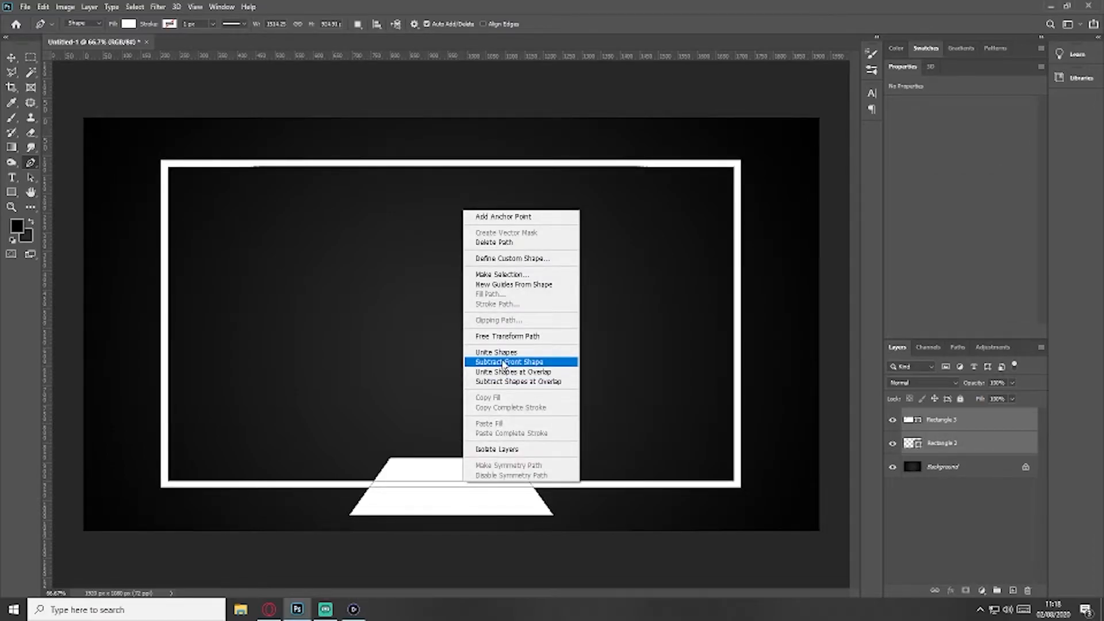
pyautogui.click(505, 362)
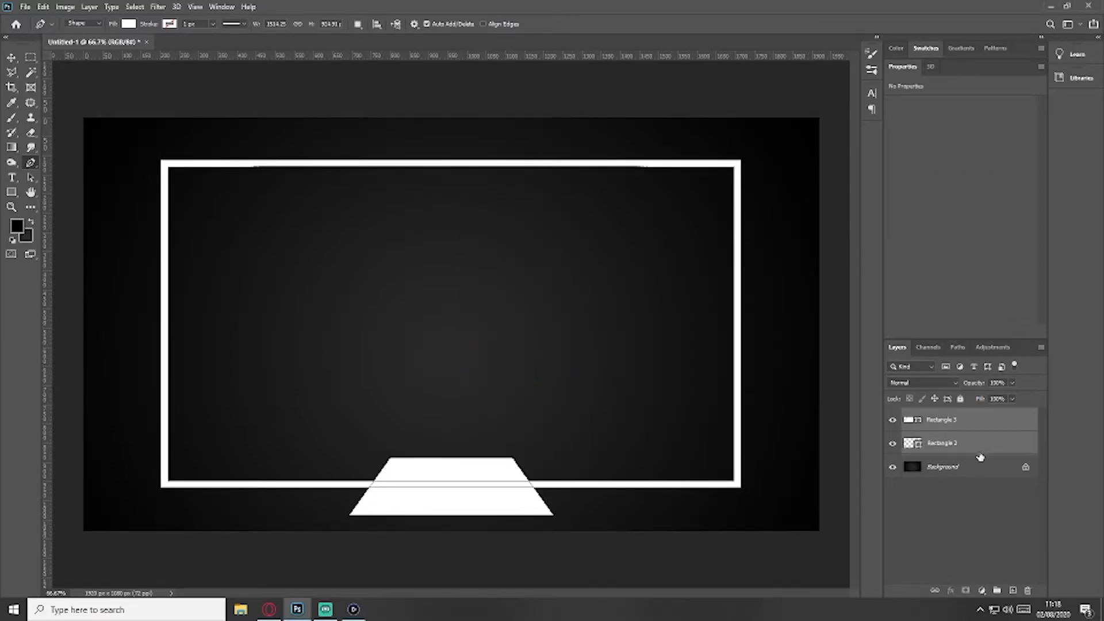
# - Cut the trapezoid out of the frame's lower edge by combining both shape layers with Subtract Front Shape
pyautogui.click(929, 437)
pyautogui.click(11, 192)
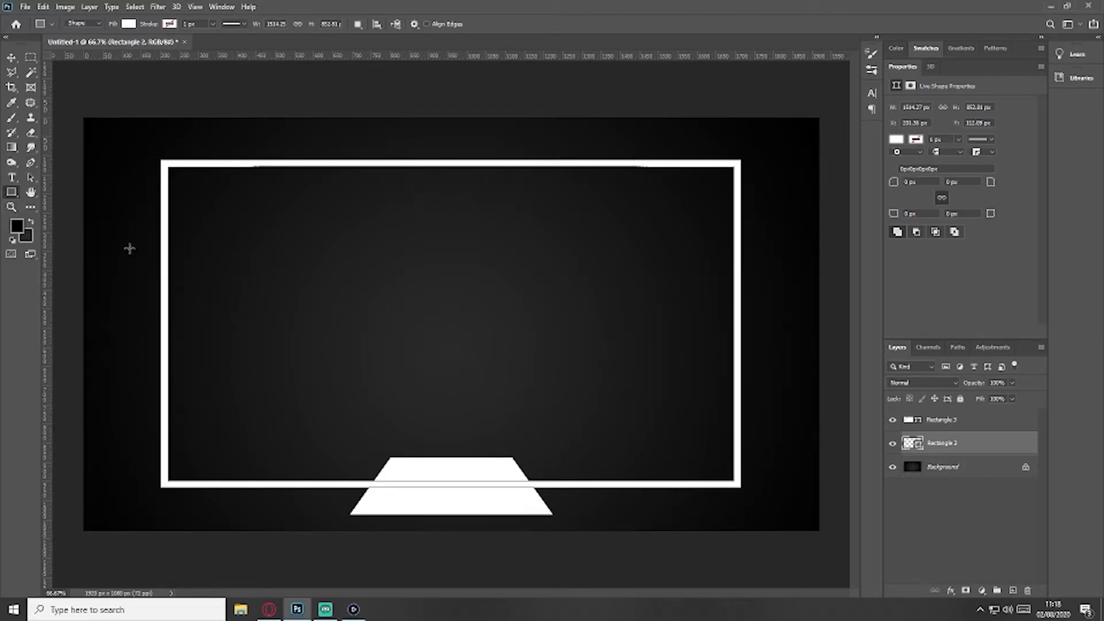
pyautogui.keyDown('shift'); pyautogui.click(946, 426); pyautogui.keyUp('shift')
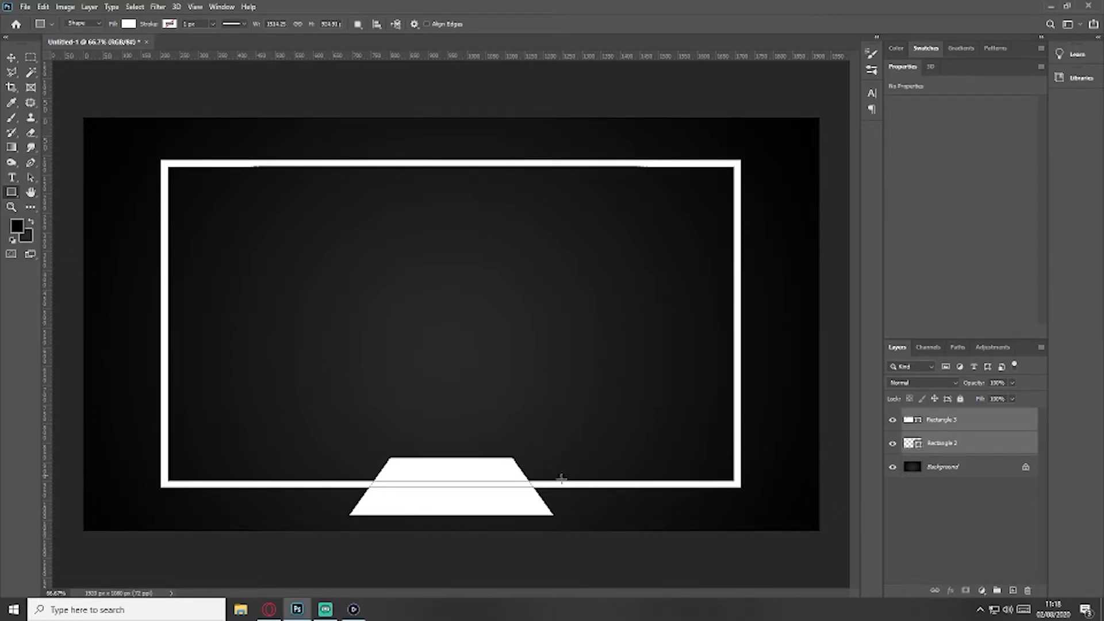
pyautogui.rightClick(484, 479)
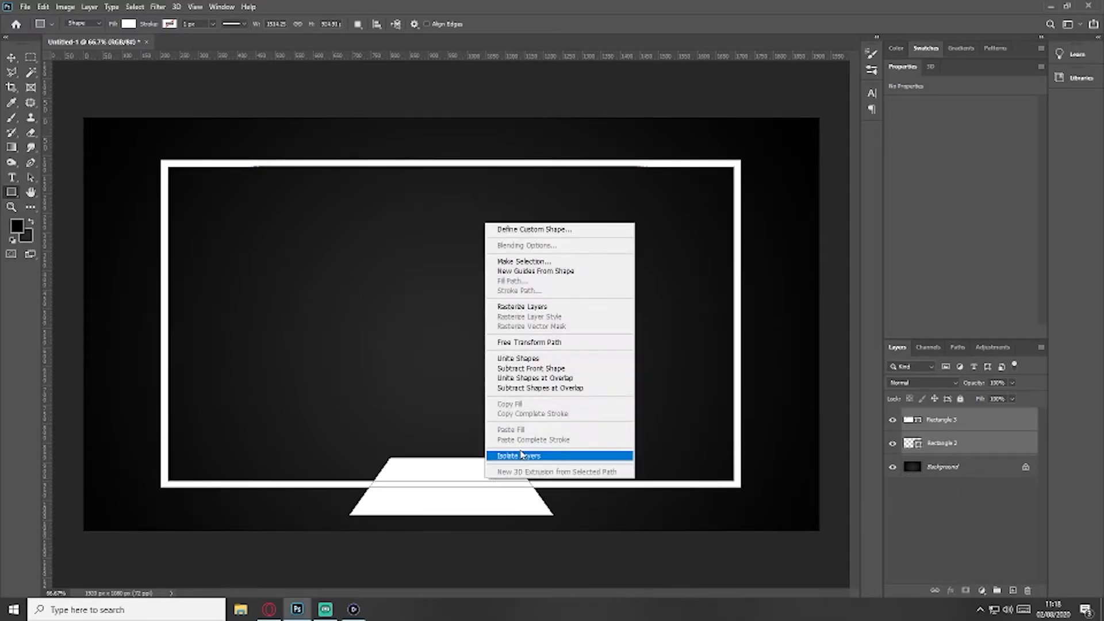
pyautogui.click(518, 368)
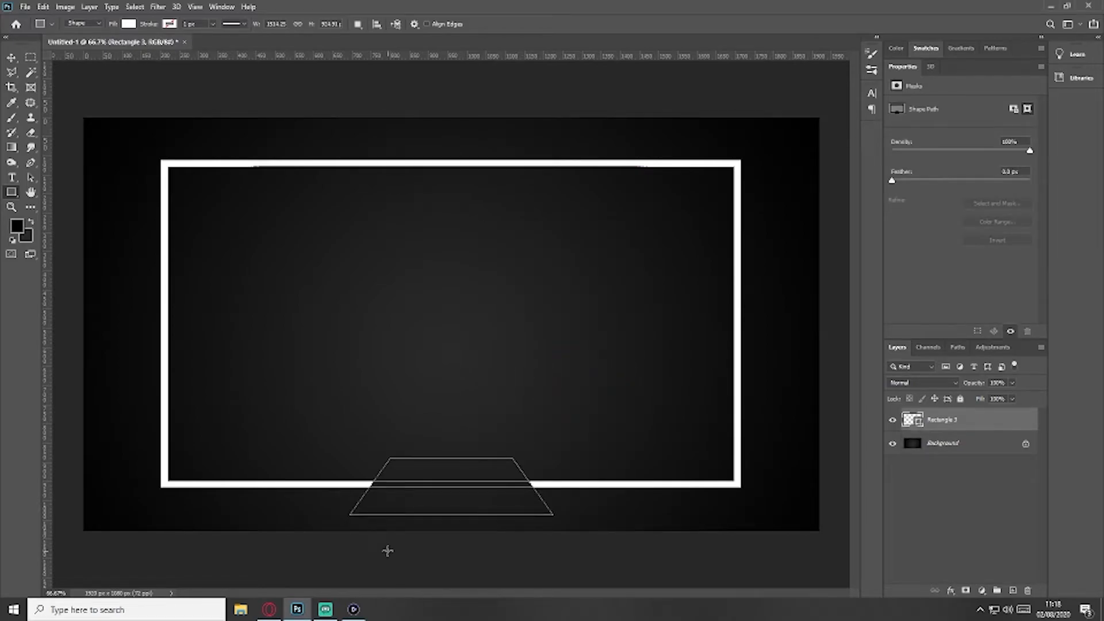
pyautogui.click(11, 58)
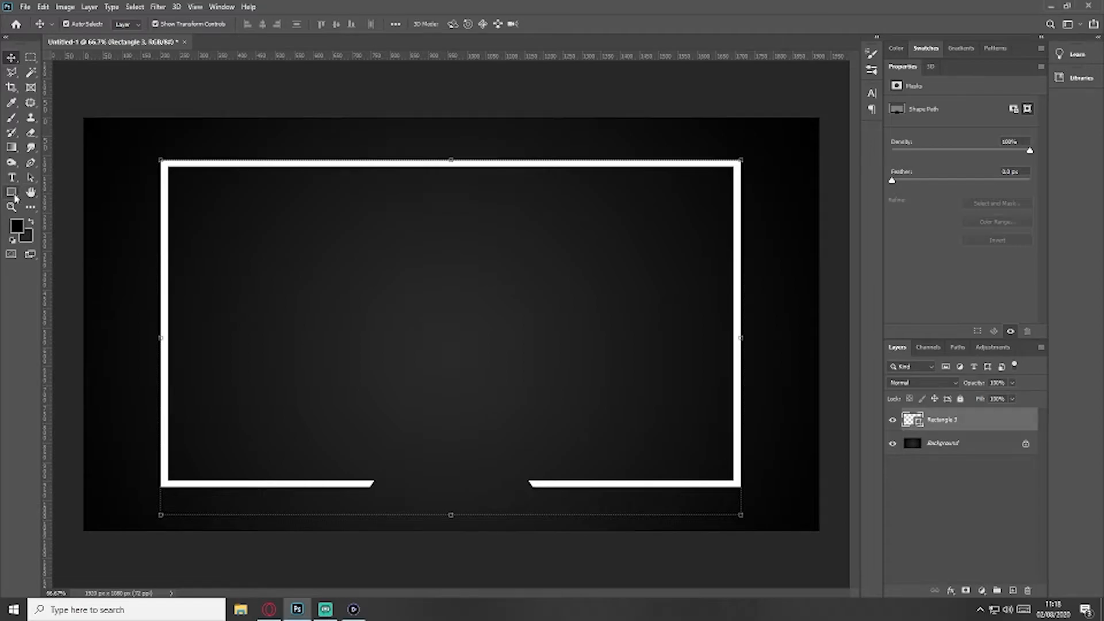
# - Draw a white 11 by 11 px square just inside the frame's left bar
pyautogui.click(12, 194)
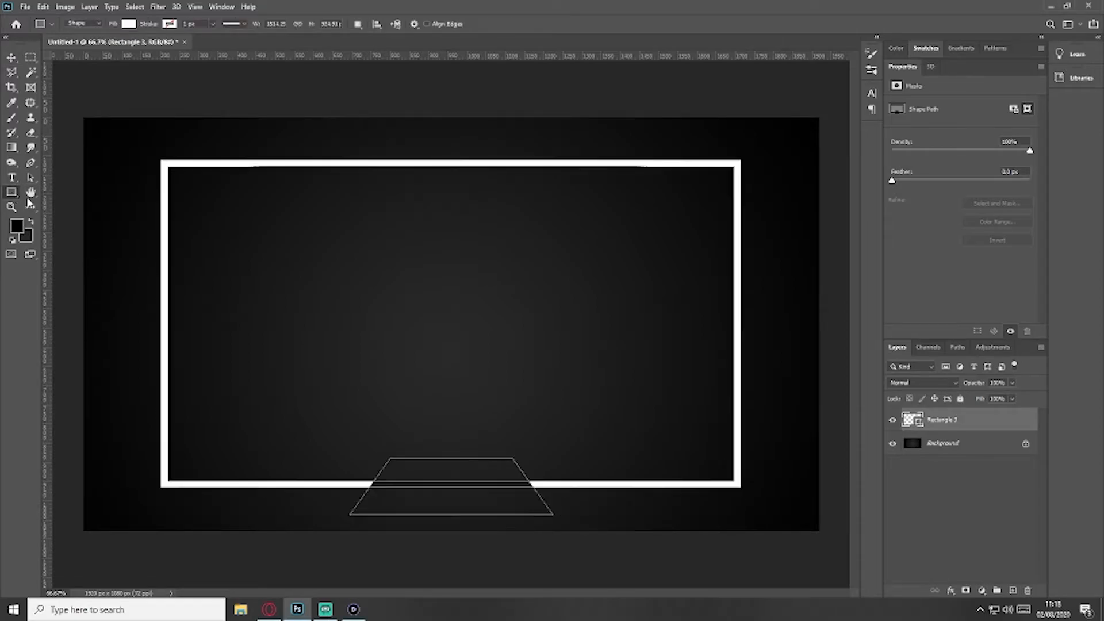
pyautogui.click(11, 207)
pyautogui.moveTo(184, 284); pyautogui.dragTo(151, 239)
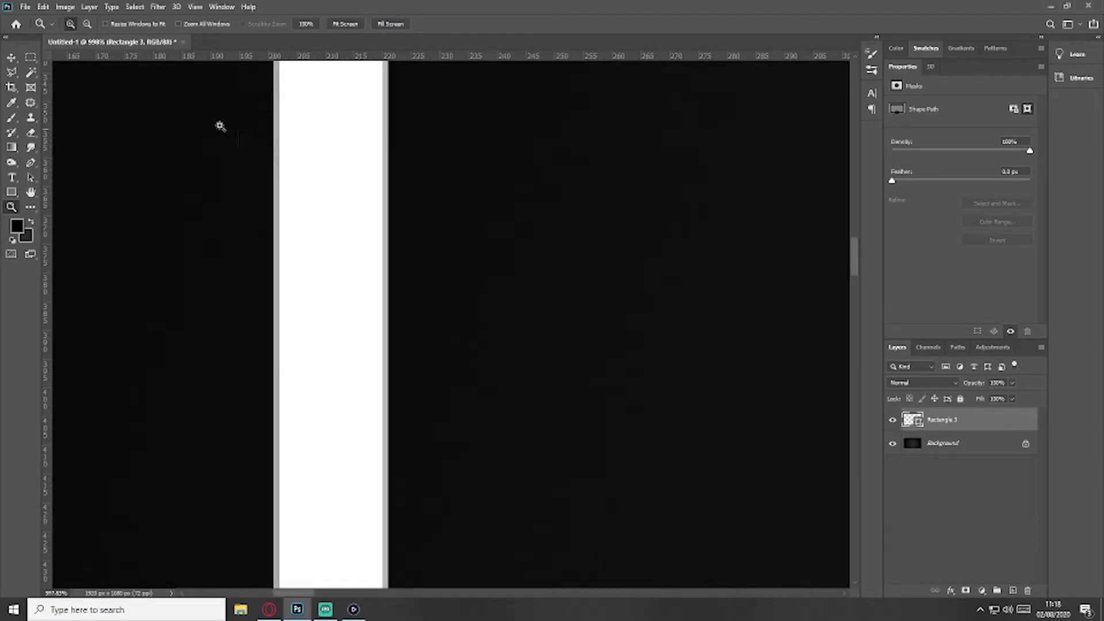
pyautogui.click(11, 192)
pyautogui.moveTo(416, 152); pyautogui.dragTo(501, 222)
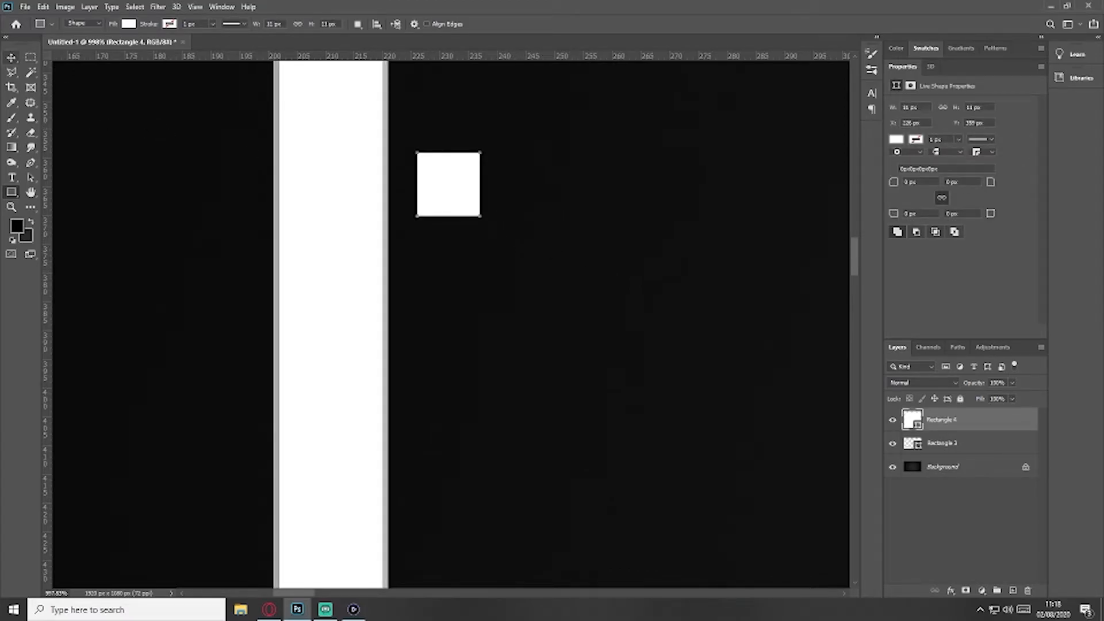
# - Duplicate the small square directly below itself and stretch the copy into a vertical bar about 131 px high
pyautogui.click(12, 58)
pyautogui.moveTo(437, 183); pyautogui.dragTo(448, 332)
pyautogui.moveTo(552, 143); pyautogui.dragTo(561, 431)
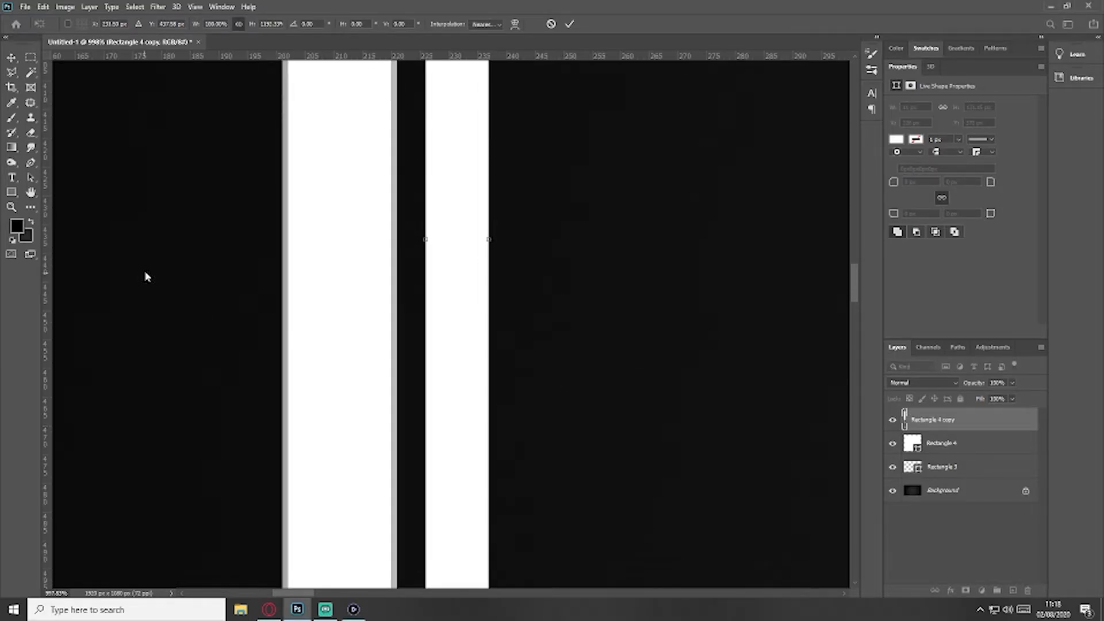
pyautogui.keyDown('alt'); pyautogui.click(438, 311); pyautogui.keyUp('alt')
pyautogui.keyDown('alt'); pyautogui.click(438, 311); pyautogui.keyUp('alt')
pyautogui.keyDown('alt'); pyautogui.click(439, 311); pyautogui.keyUp('alt')
pyautogui.keyDown('alt'); pyautogui.click(438, 311); pyautogui.keyUp('alt')
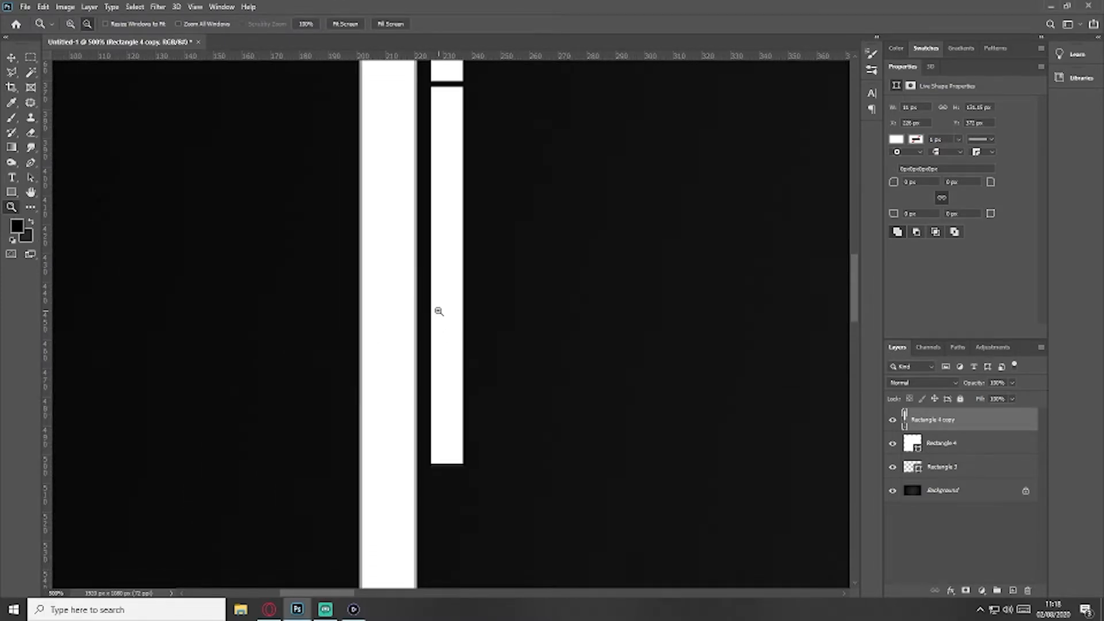
pyautogui.keyDown('alt'); pyautogui.click(439, 311); pyautogui.keyUp('alt')
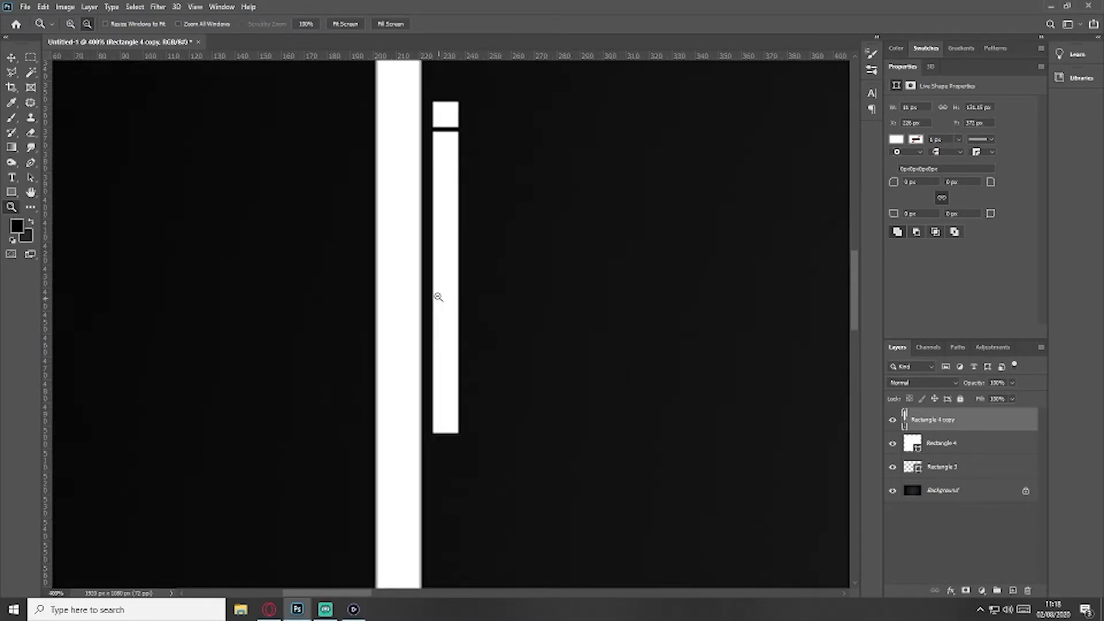
# - Duplicate the vertical bar to its right as a spare and place a copy of the small square beneath the original bar
pyautogui.click(11, 57)
pyautogui.moveTo(448, 280); pyautogui.dragTo(546, 281)
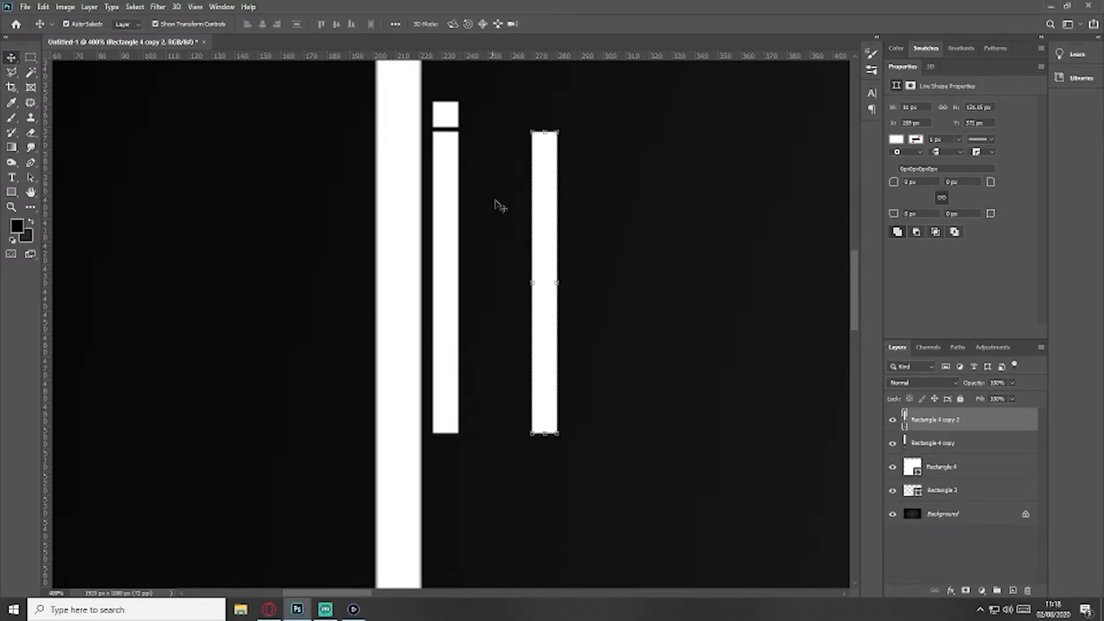
pyautogui.click(987, 475)
pyautogui.moveTo(450, 119); pyautogui.dragTo(463, 458)
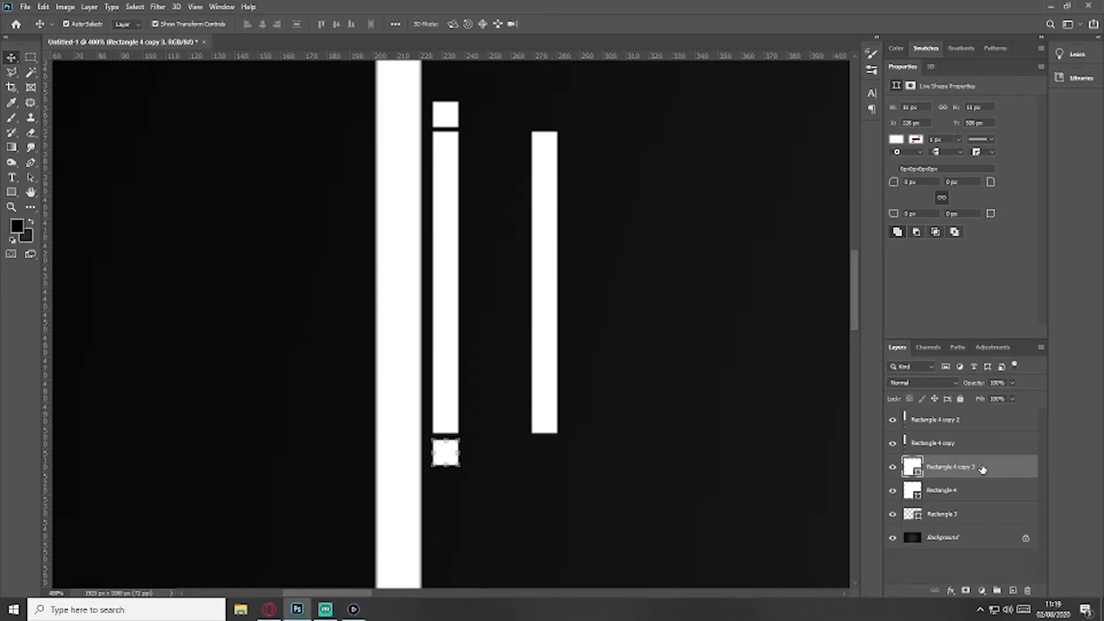
# - Merge the vertical bar and the two squares at its ends into one shape layer
pyautogui.keyDown('shift'); pyautogui.click(945, 521); pyautogui.keyUp('shift')
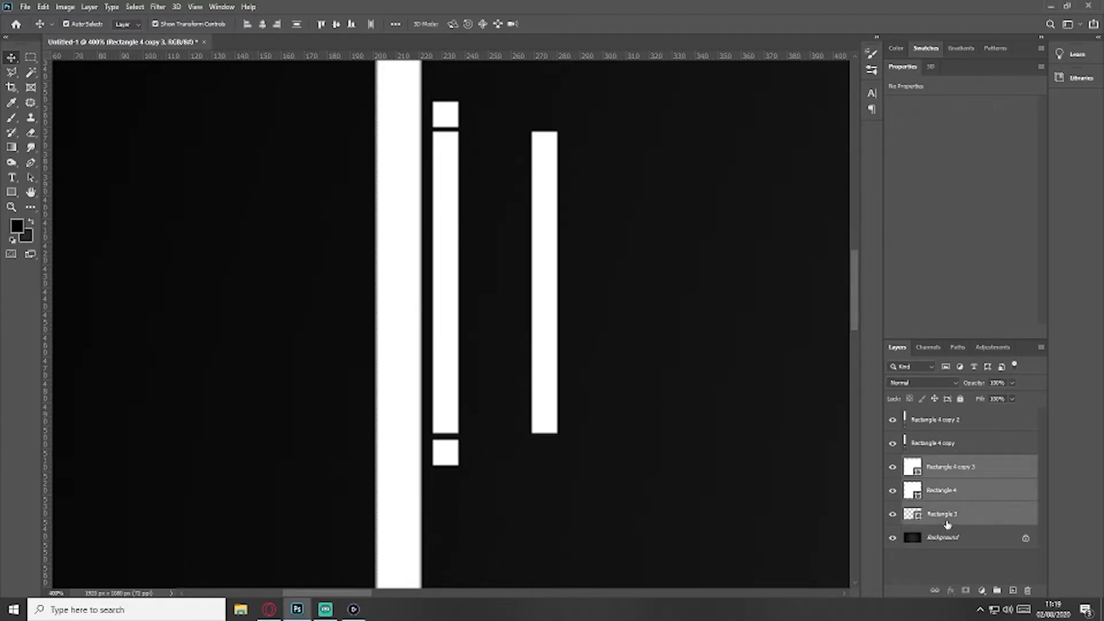
pyautogui.click(942, 498)
pyautogui.click(902, 449)
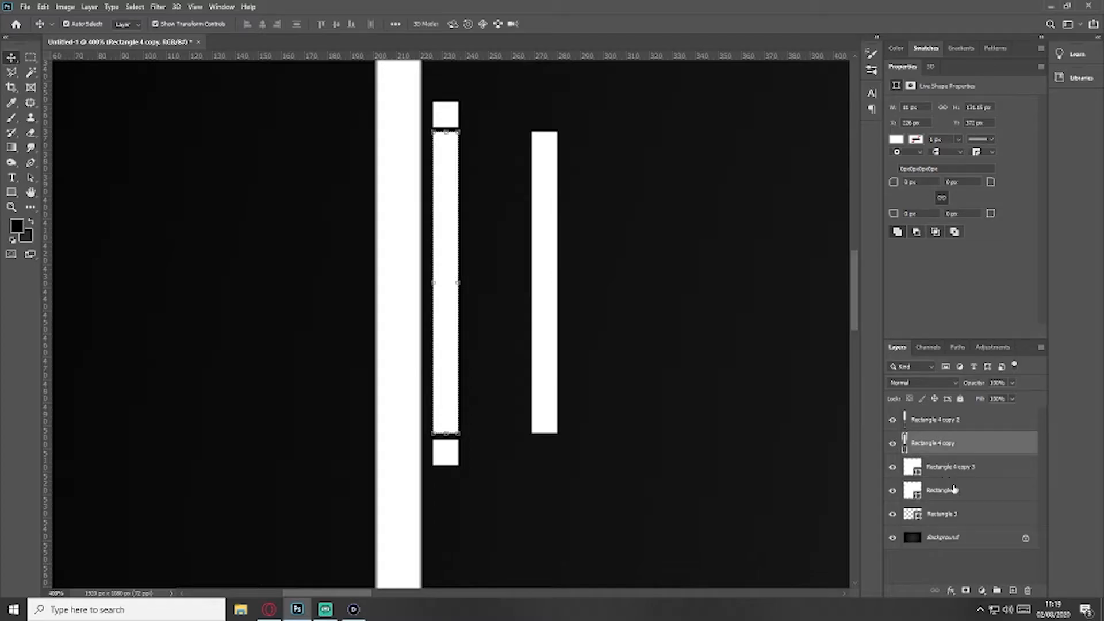
pyautogui.click(892, 443)
pyautogui.click(892, 443)
pyautogui.keyDown('shift'); pyautogui.click(950, 491); pyautogui.keyUp('shift')
pyautogui.rightClick(951, 461)
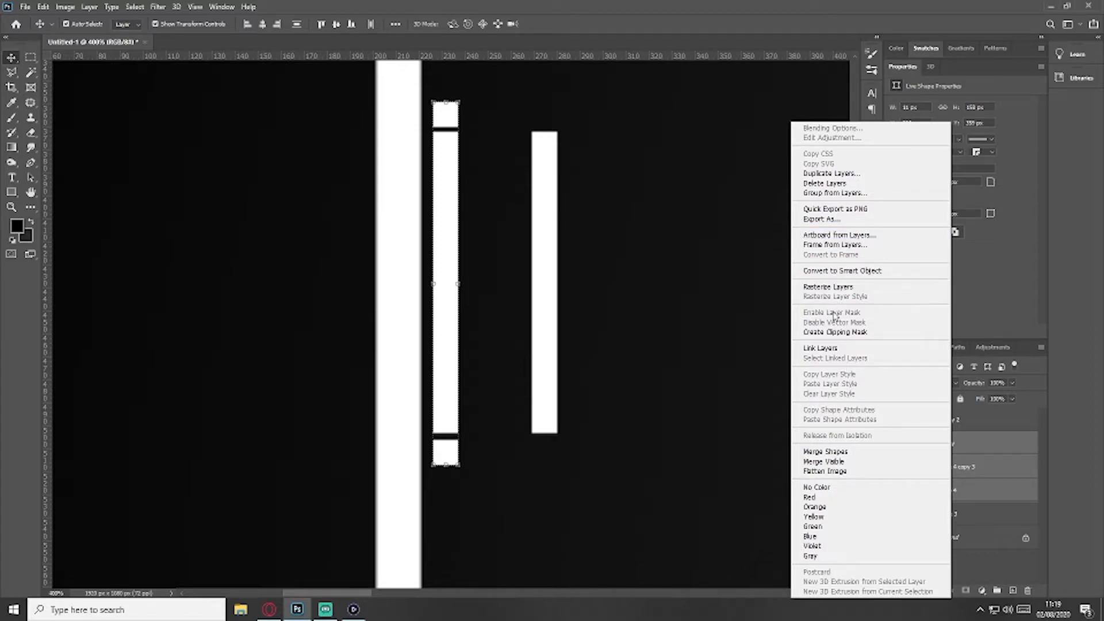
pyautogui.click(825, 451)
# - Duplicate the merged bar ornament and align the copy level with it just inside the frame's right bar
pyautogui.click(11, 207)
pyautogui.rightClick(265, 205)
pyautogui.click(289, 207)
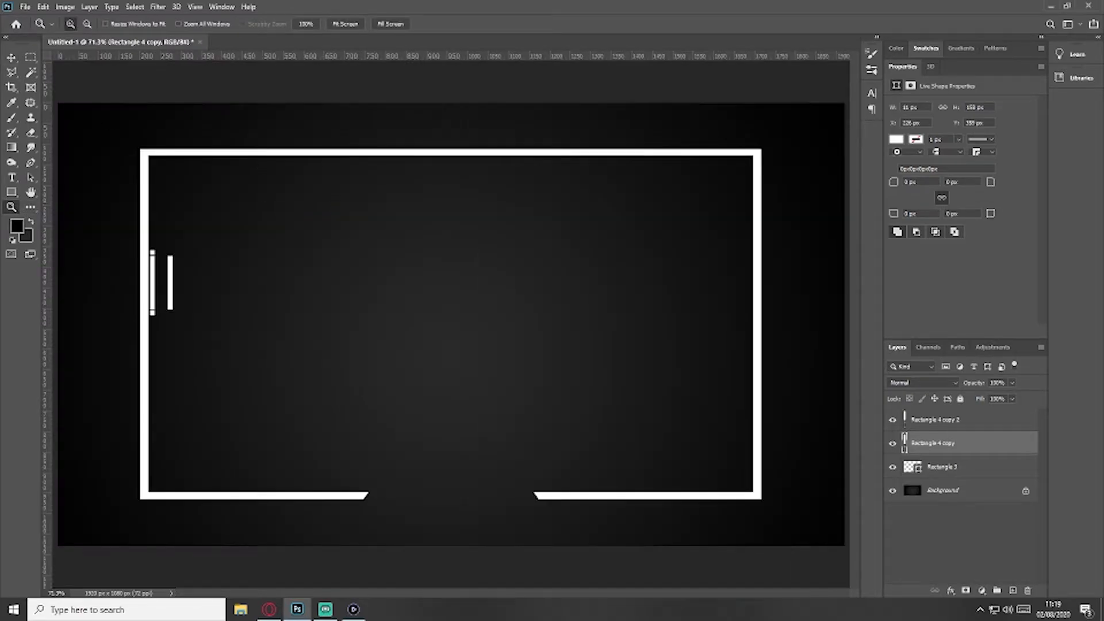
pyautogui.click(11, 57)
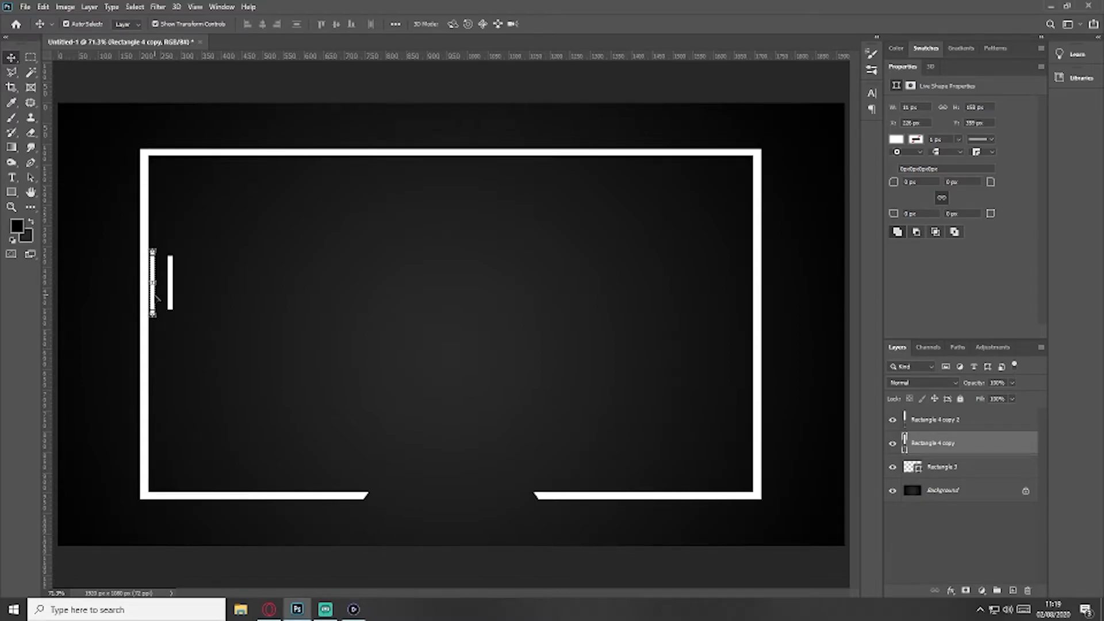
pyautogui.moveTo(156, 297); pyautogui.dragTo(748, 317)
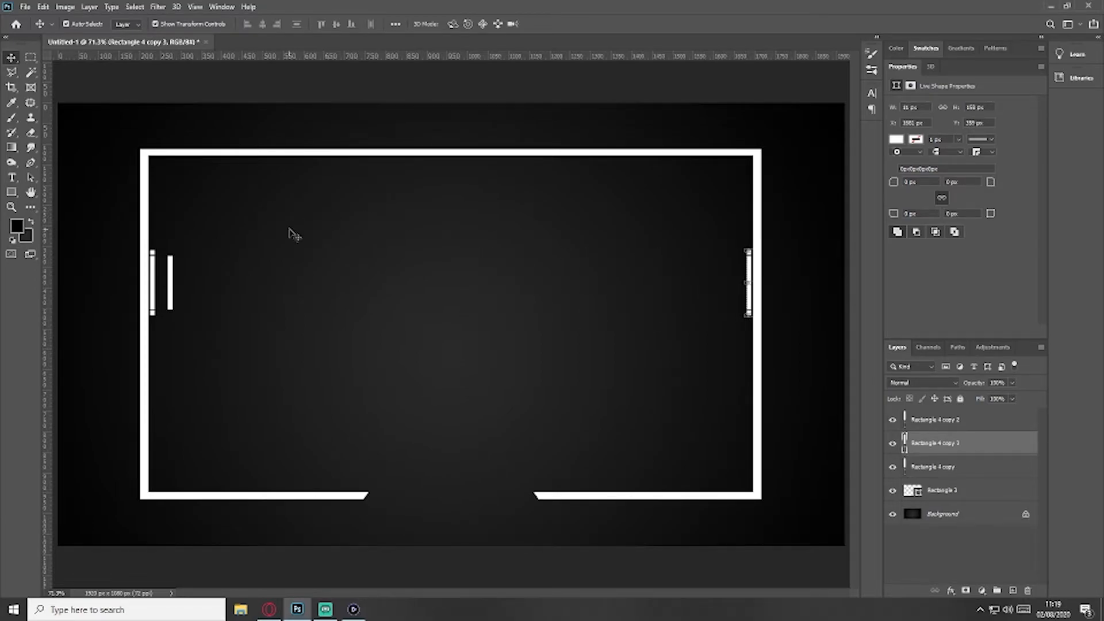
# - Move the spare bar below the left ornament and stretch it to about 365 px high, ending near the frame's lower-left corner
pyautogui.click(927, 422)
pyautogui.click(950, 471)
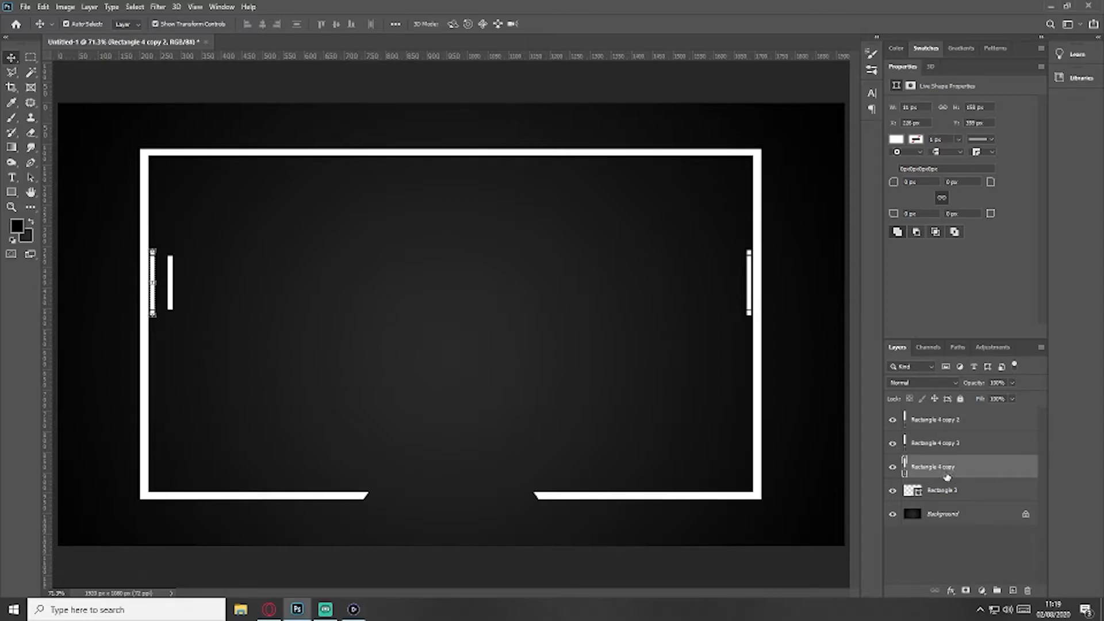
pyautogui.click(927, 443)
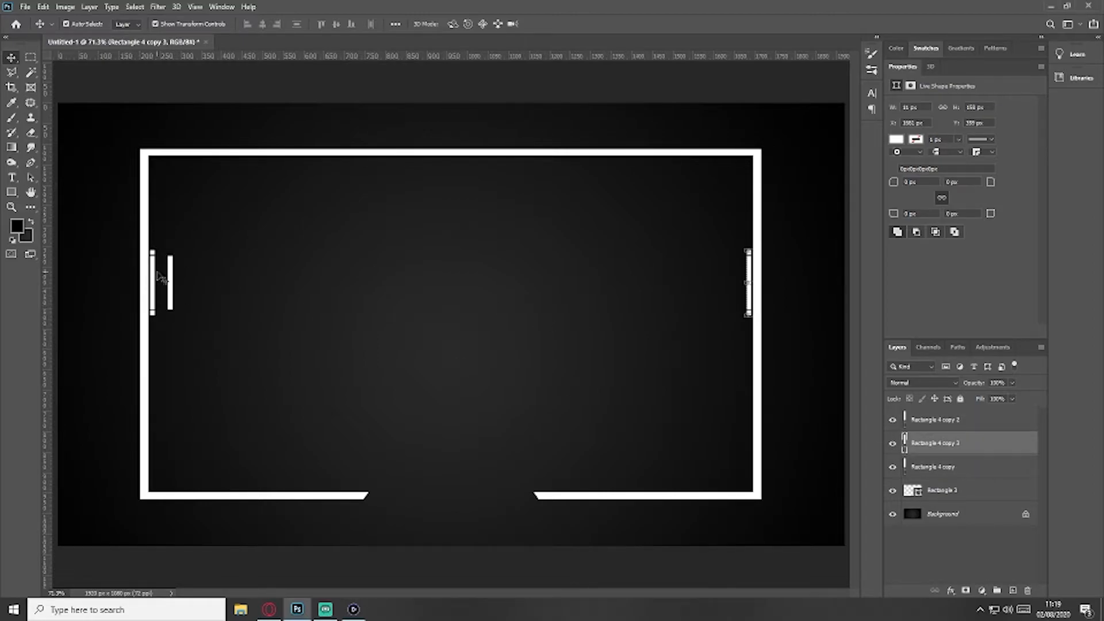
pyautogui.moveTo(177, 285); pyautogui.dragTo(159, 489)
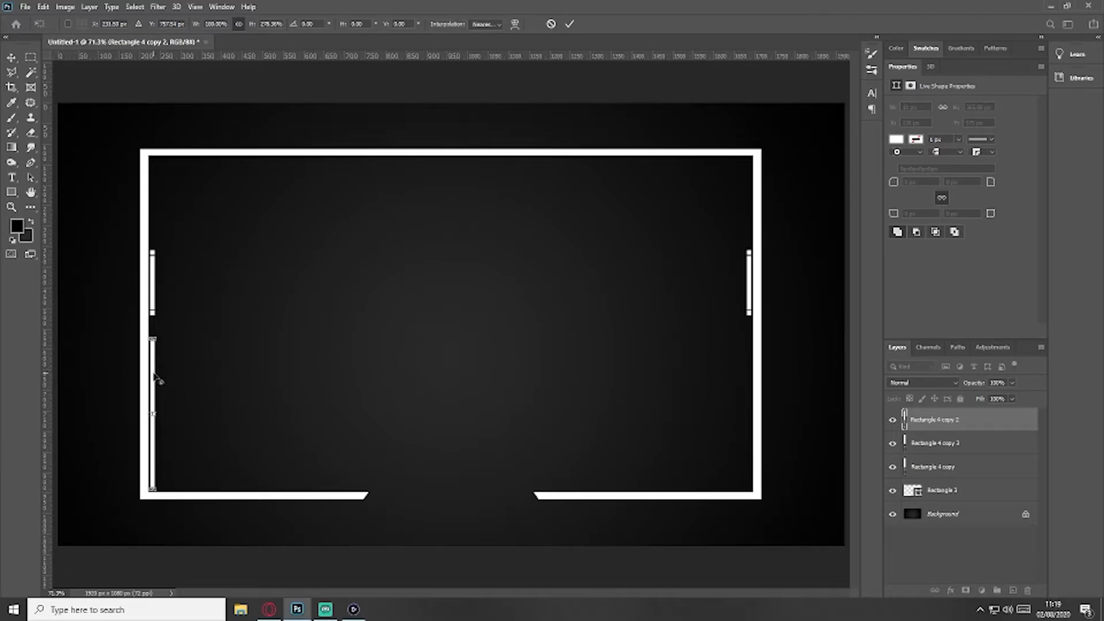
pyautogui.hotkey('alt', 'space')
pyautogui.click(362, 293)
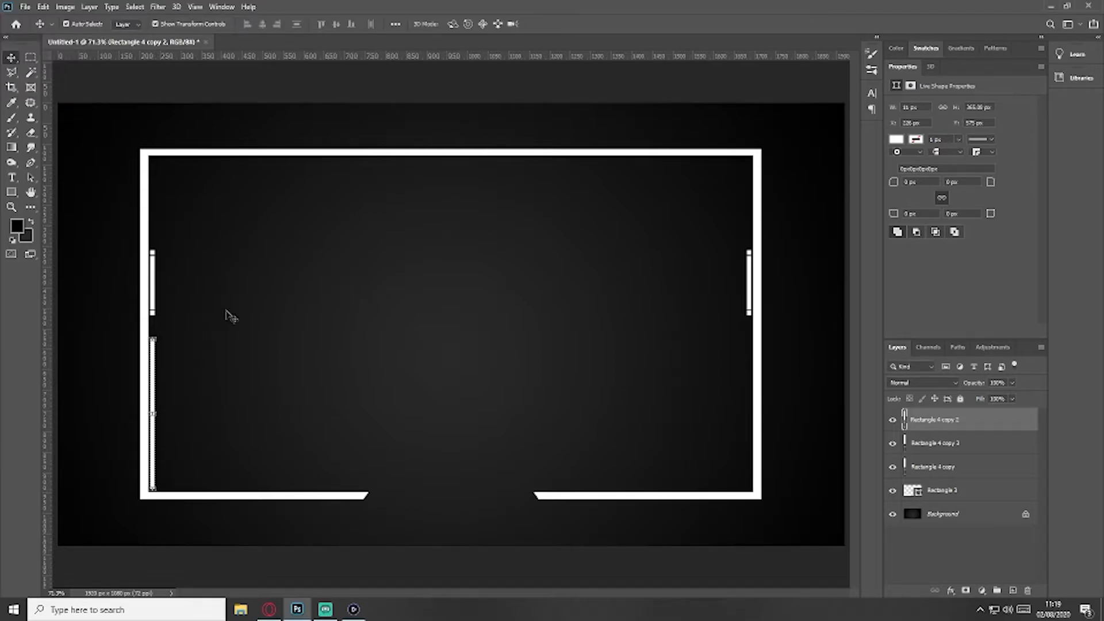
# - Copy the tall bar to the frame's right side and lay another copy horizontally along the lower-left inner edge
pyautogui.click(30, 58)
pyautogui.click(11, 57)
pyautogui.moveTo(155, 359); pyautogui.dragTo(450, 373)
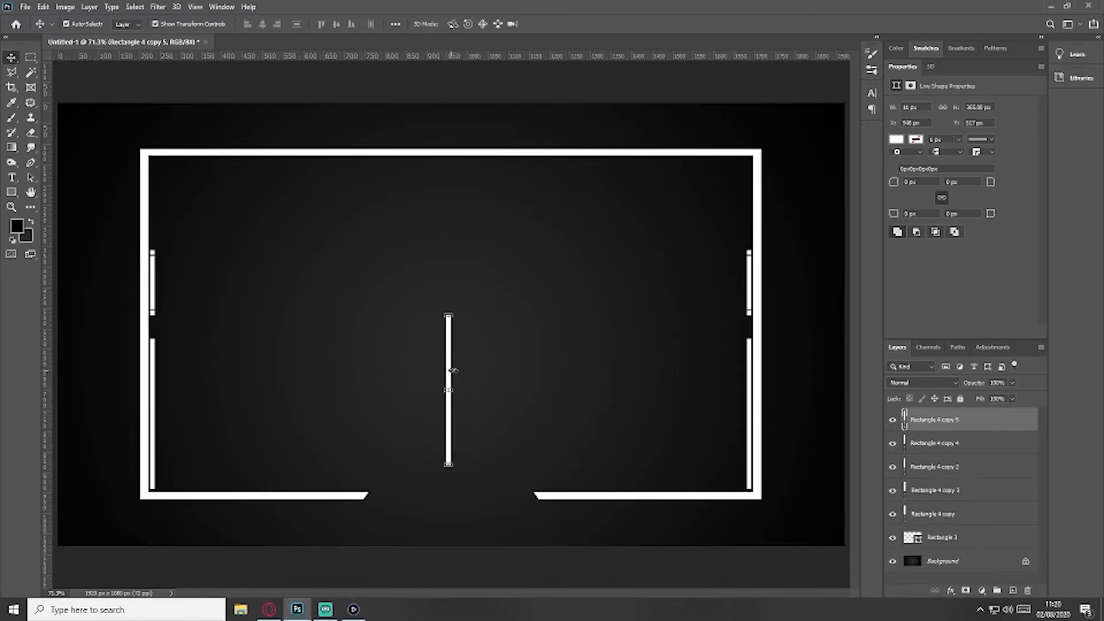
pyautogui.hotkey('ctrl', 't')
pyautogui.moveTo(469, 311); pyautogui.dragTo(263, 489)
# - Stretch the horizontal bar along the frame's lower edge until it meets the tall bar on the right side
pyautogui.click(11, 207)
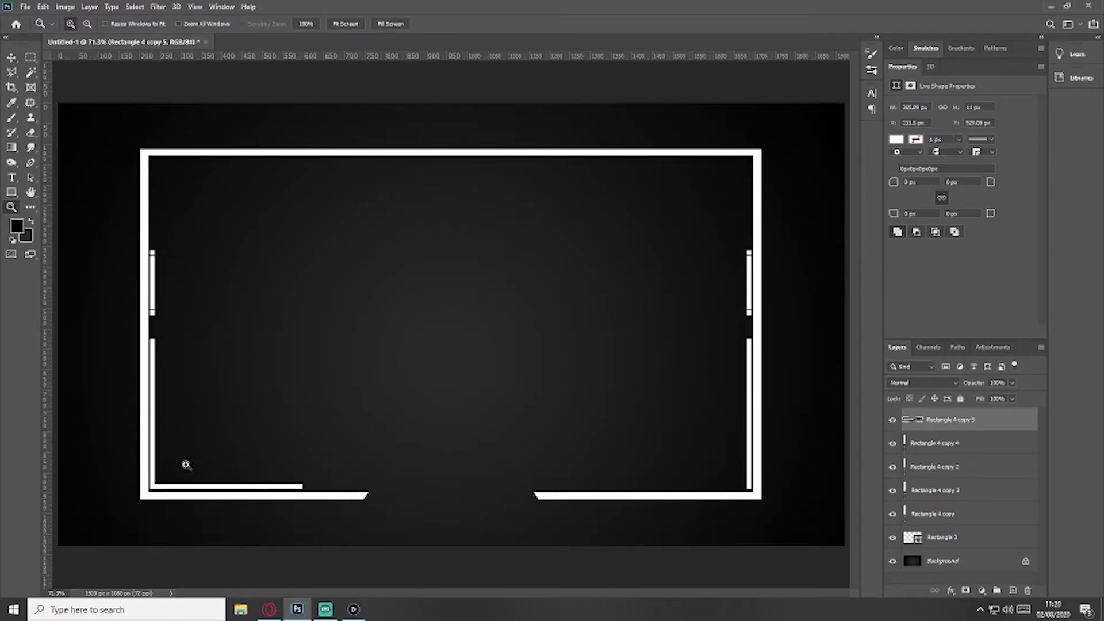
pyautogui.click(171, 489)
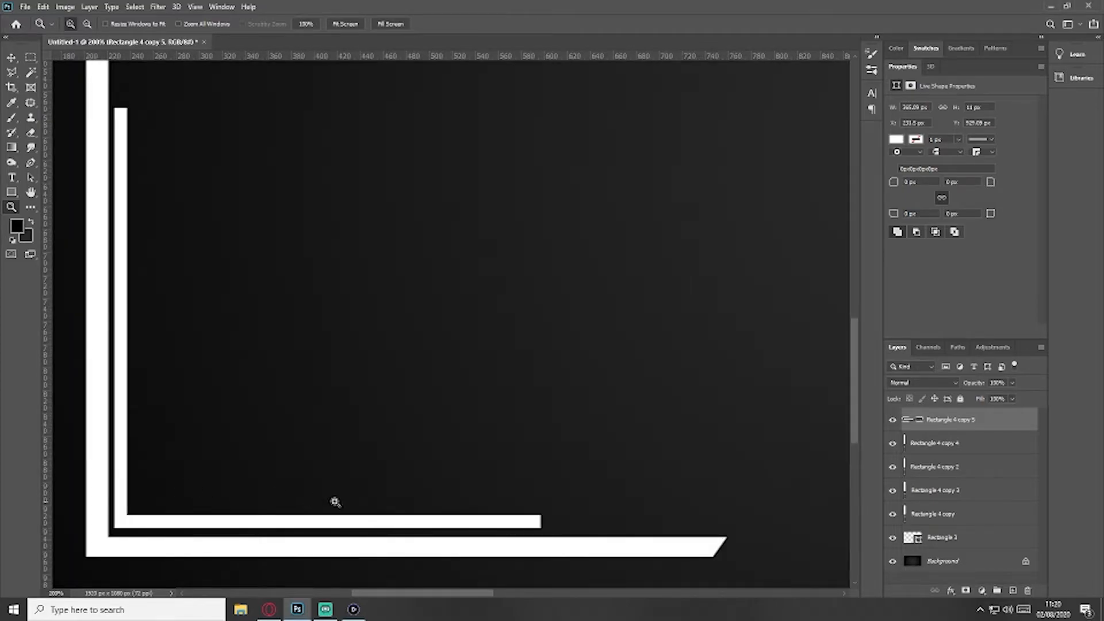
pyautogui.click(11, 57)
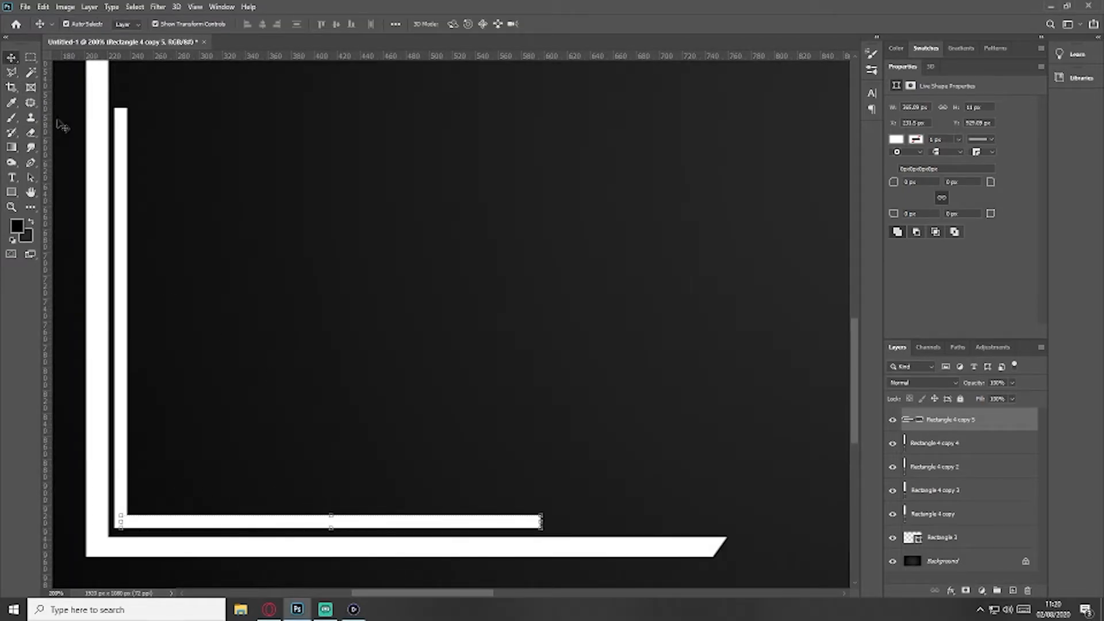
pyautogui.click(541, 521)
pyautogui.moveTo(541, 521); pyautogui.dragTo(697, 521)
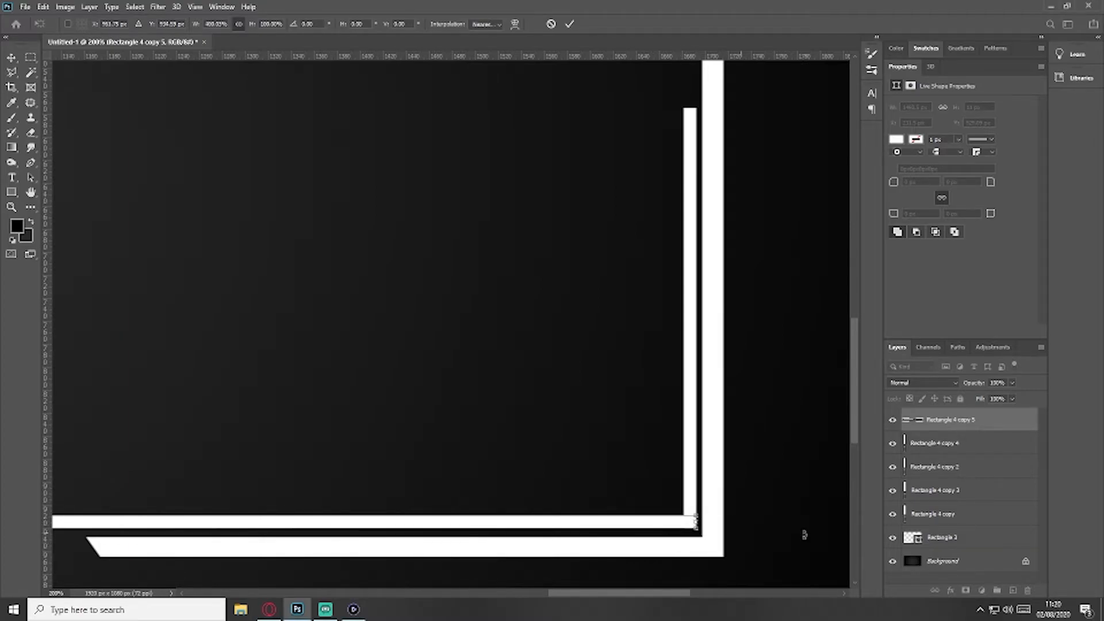
pyautogui.press('Return')
pyautogui.click(951, 566)
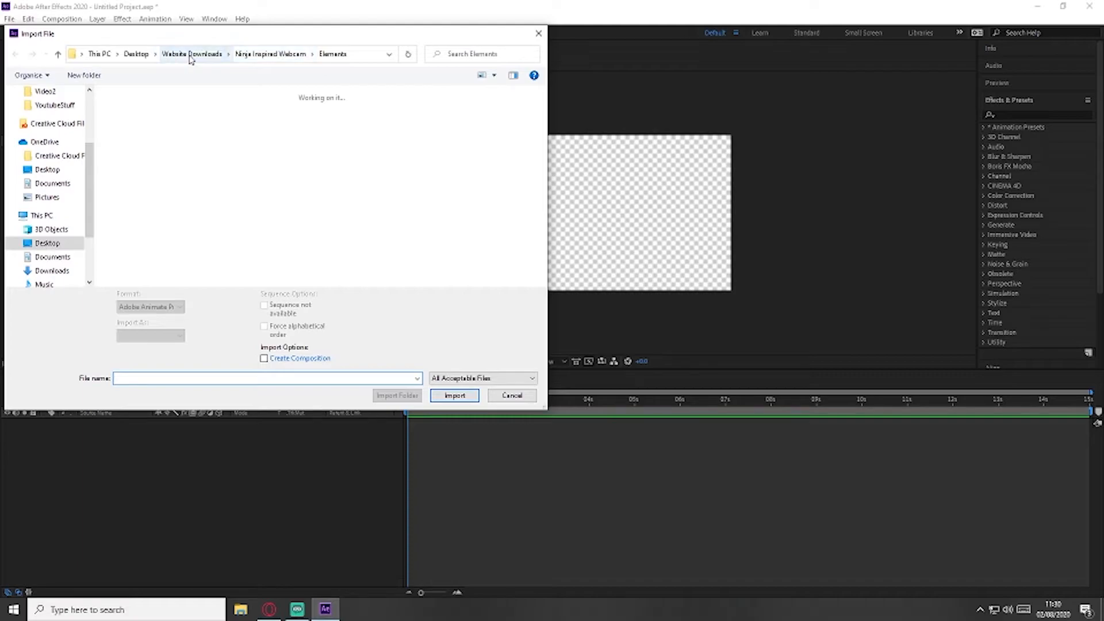
# - In After Effects, import Embelishment.png and Frame.png as footage from the NinjaWebcam project's Elements folder
pyautogui.scroll(1, 57, 128)
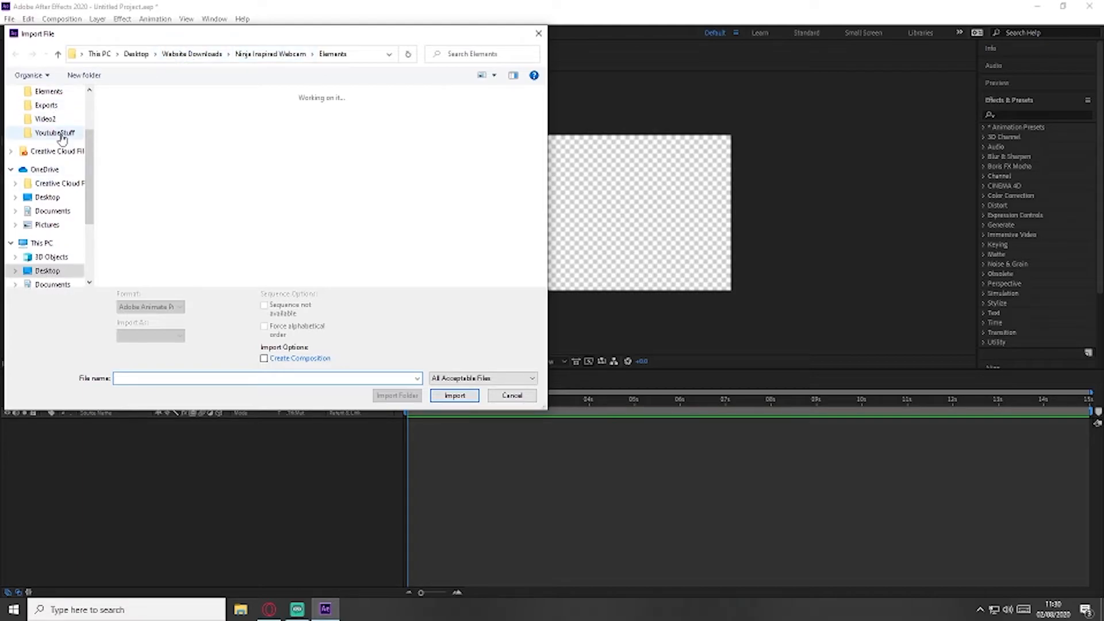
pyautogui.click(58, 134)
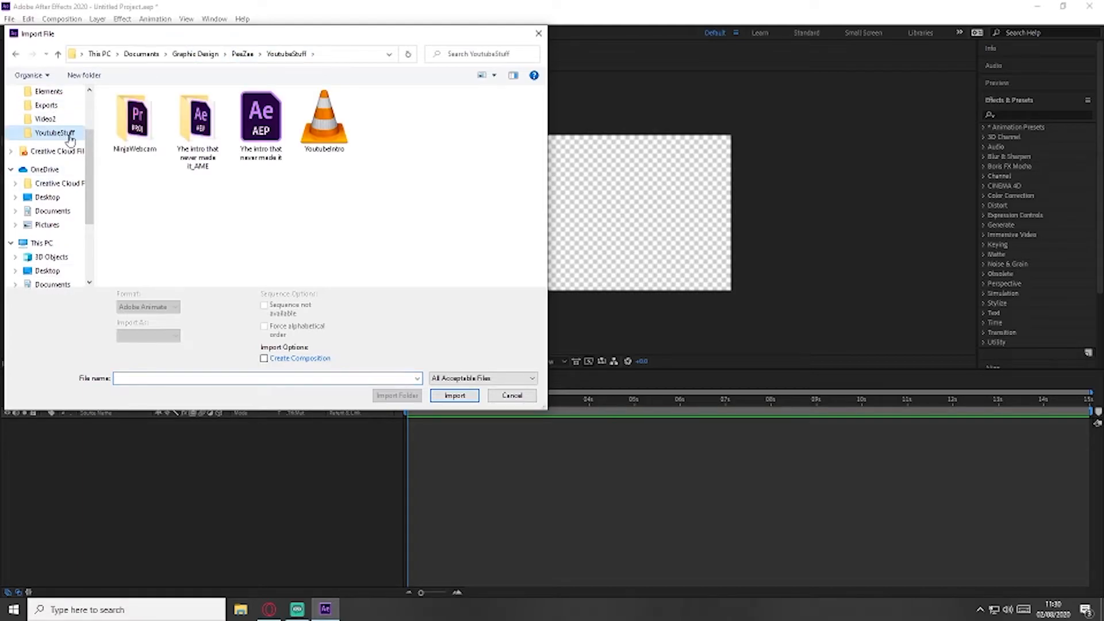
pyautogui.doubleClick(138, 126)
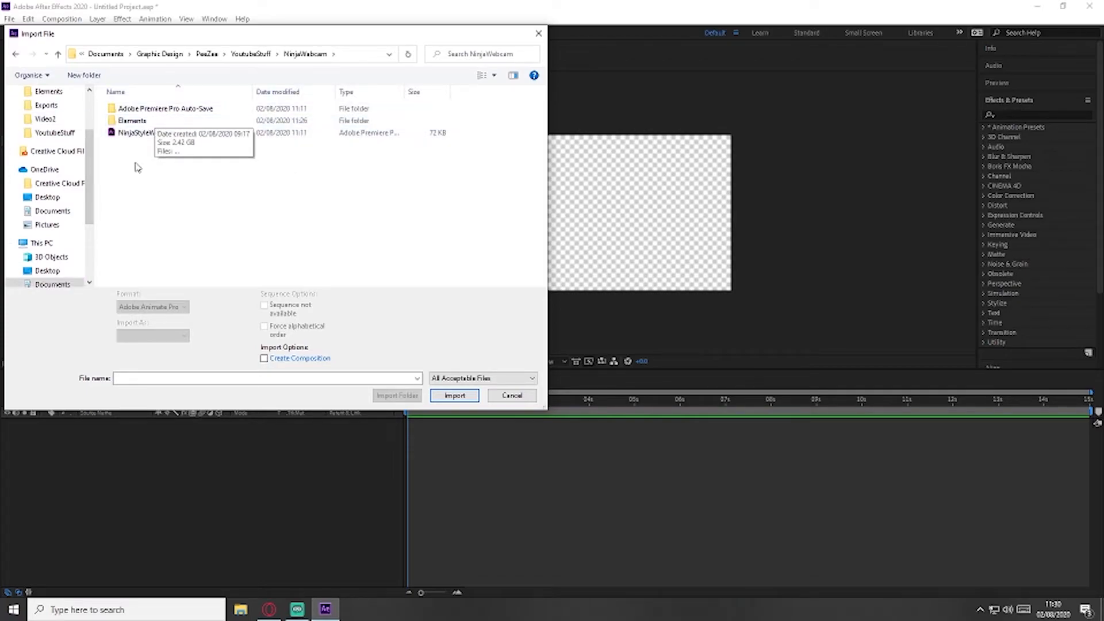
pyautogui.doubleClick(139, 123)
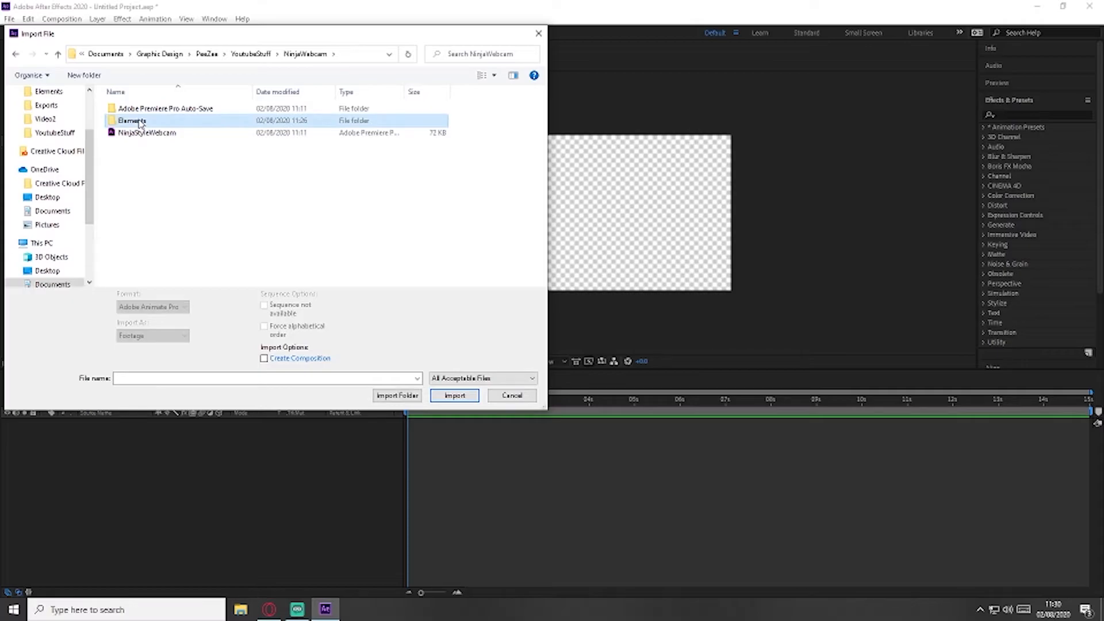
pyautogui.moveTo(211, 177); pyautogui.dragTo(267, 124)
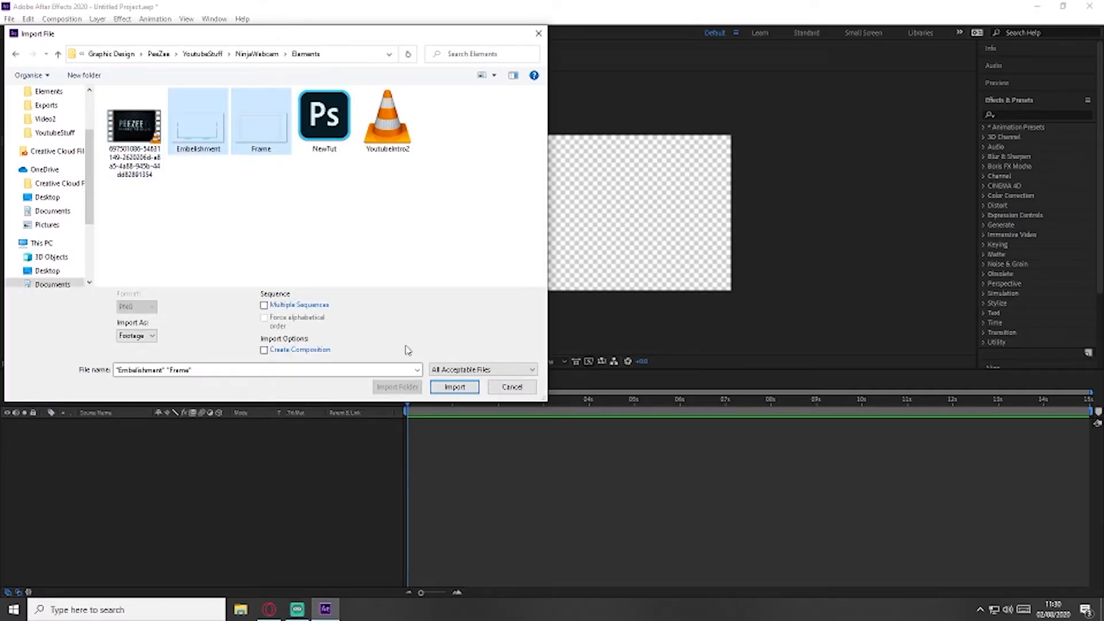
pyautogui.click(455, 387)
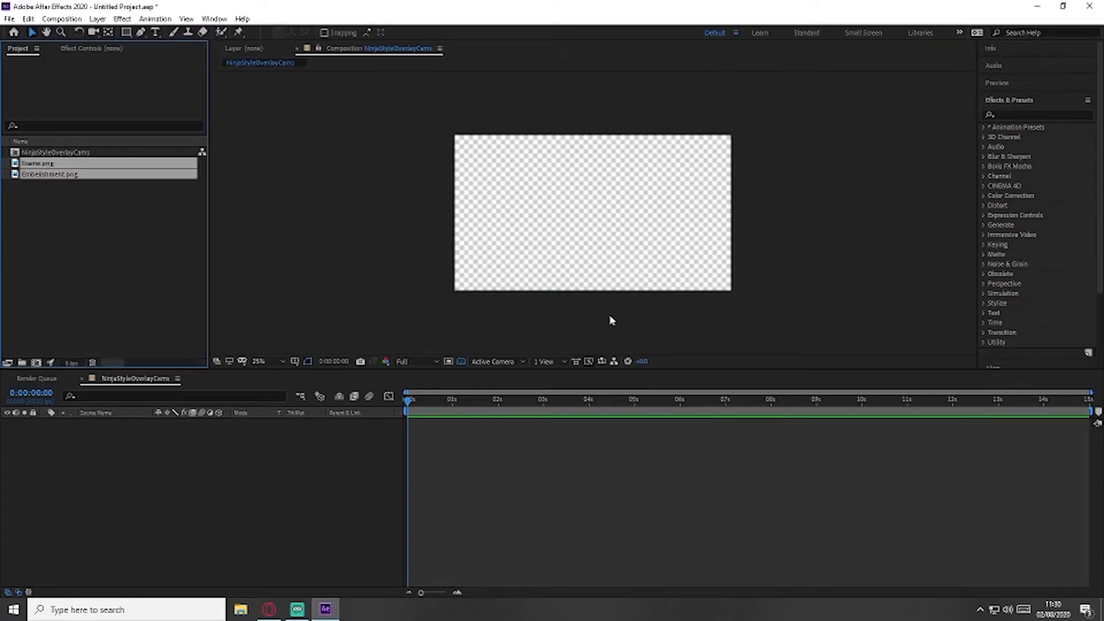
# - Add Frame.png and Embelishment.png as layers to the NinjaStyleOverlayCams composition, starting at the beginning of the timeline
pyautogui.moveTo(136, 167); pyautogui.dragTo(458, 425)
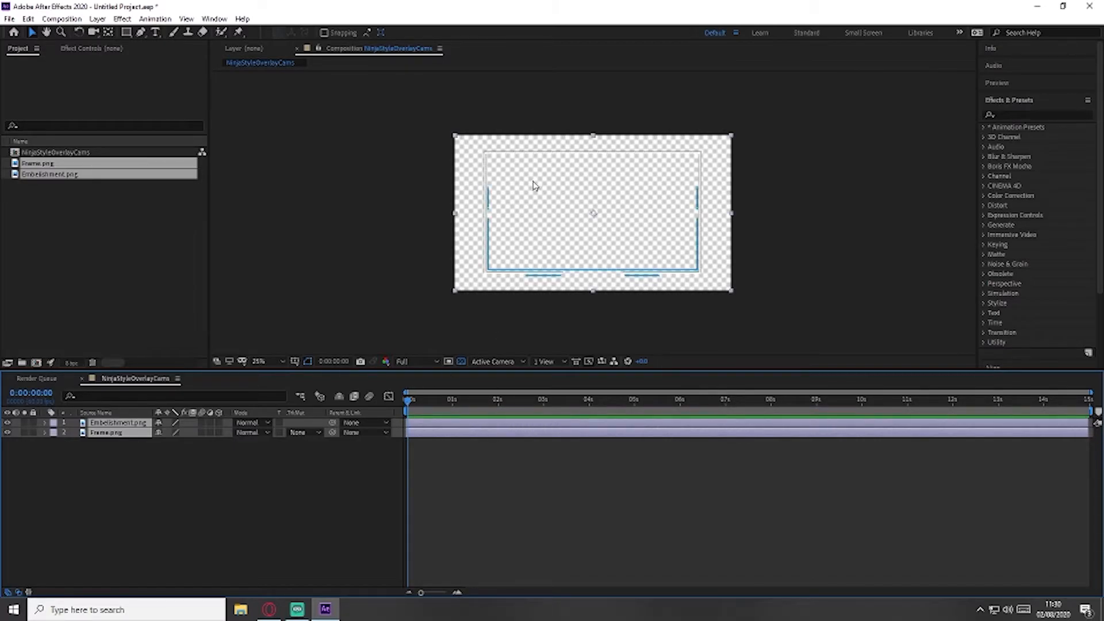
pyautogui.moveTo(409, 402)
pyautogui.mouseDown()
pyautogui.moveTo(463, 400)
pyautogui.moveTo(408, 401)
pyautogui.mouseUp()
pyautogui.click(855, 333)
# - Create a black 1920 × 1080 px solid and place it beneath the Embelishment.png and Frame.png layers
pyautogui.rightClick(182, 453)
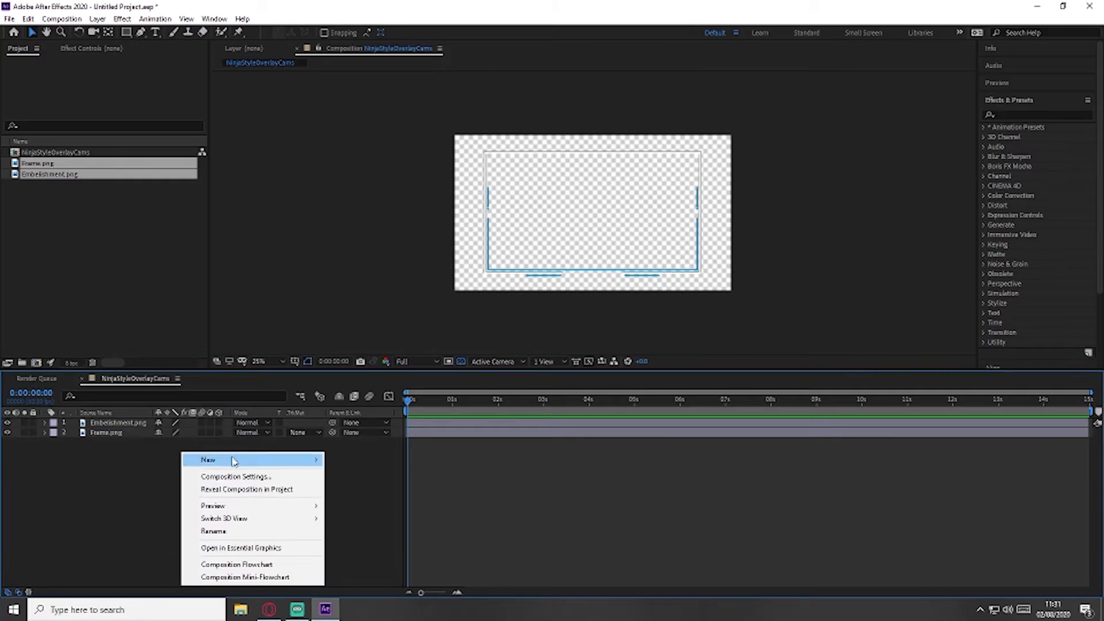
pyautogui.moveTo(313, 460)
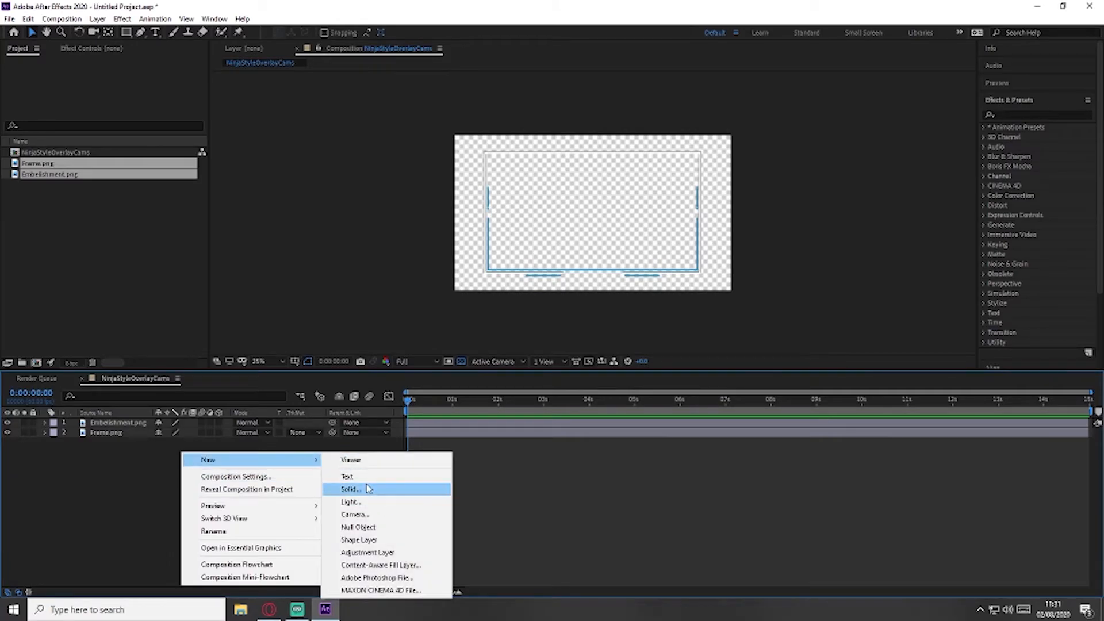
pyautogui.click(369, 491)
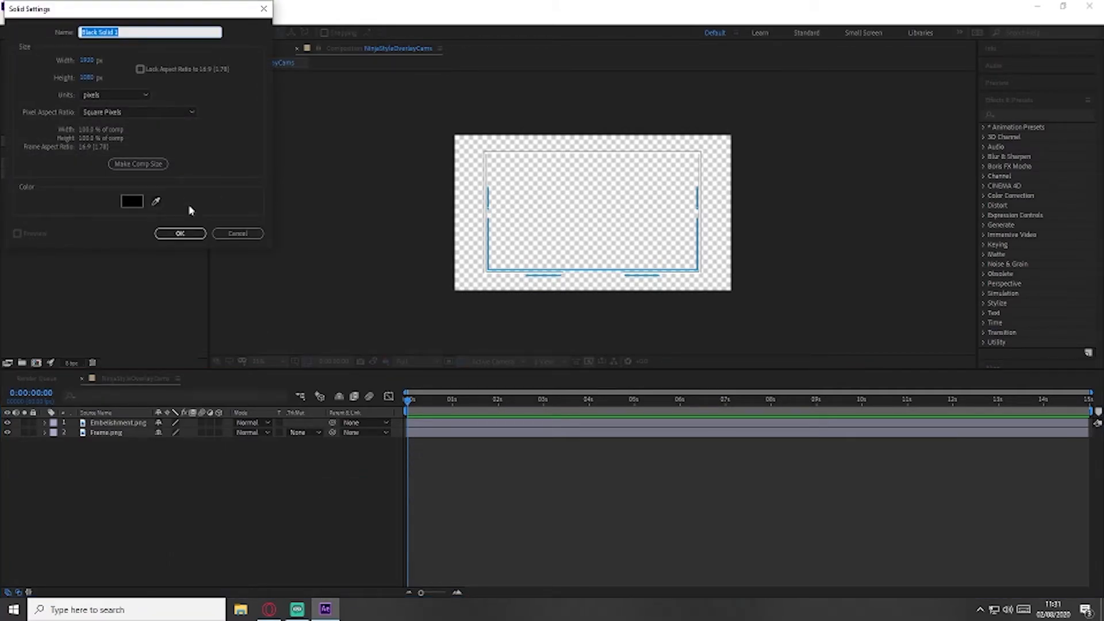
pyautogui.click(181, 233)
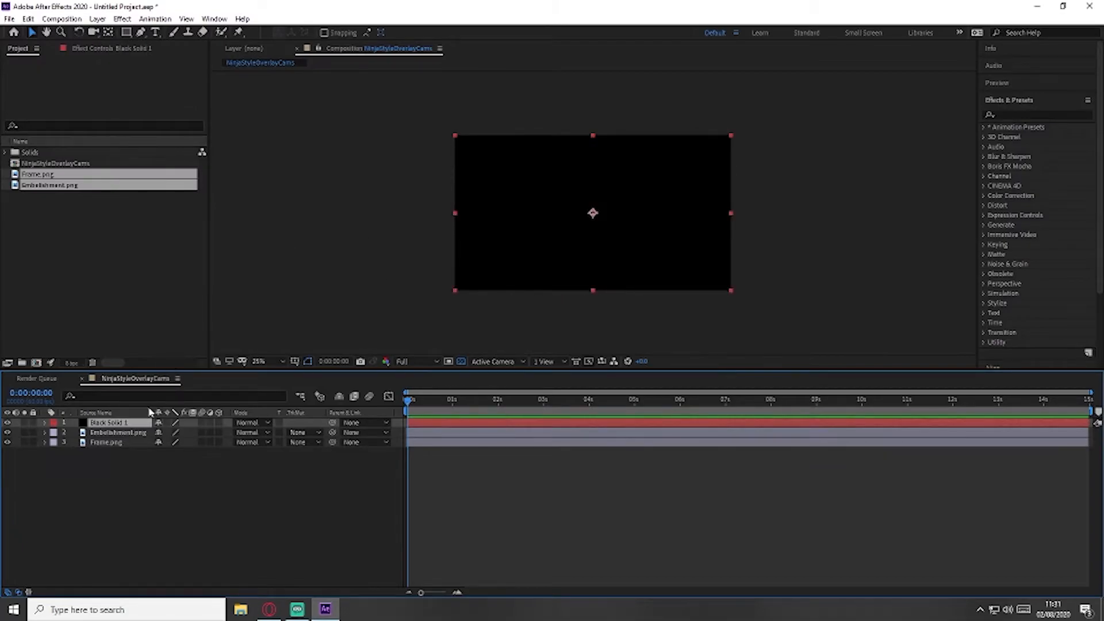
pyautogui.moveTo(133, 426); pyautogui.dragTo(135, 460)
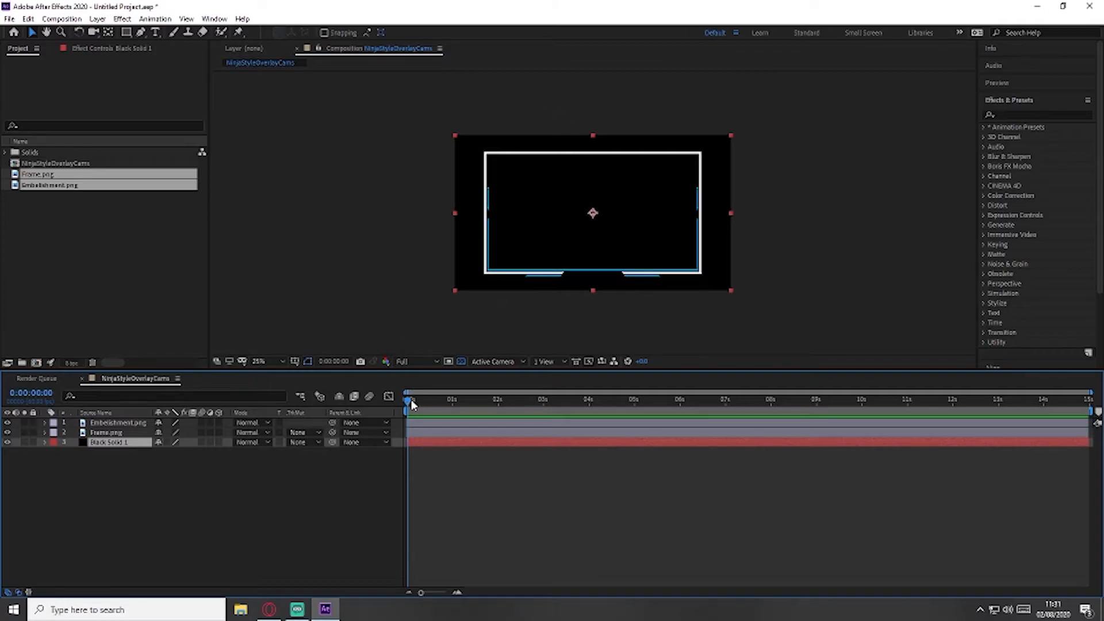
pyautogui.moveTo(406, 401)
pyautogui.mouseDown()
pyautogui.moveTo(483, 402)
pyautogui.moveTo(404, 401)
pyautogui.mouseUp()
# - Search the effects for "glow" and apply the Dimension glow+shadow preset to the Embelishment.png layer
pyautogui.click(122, 433)
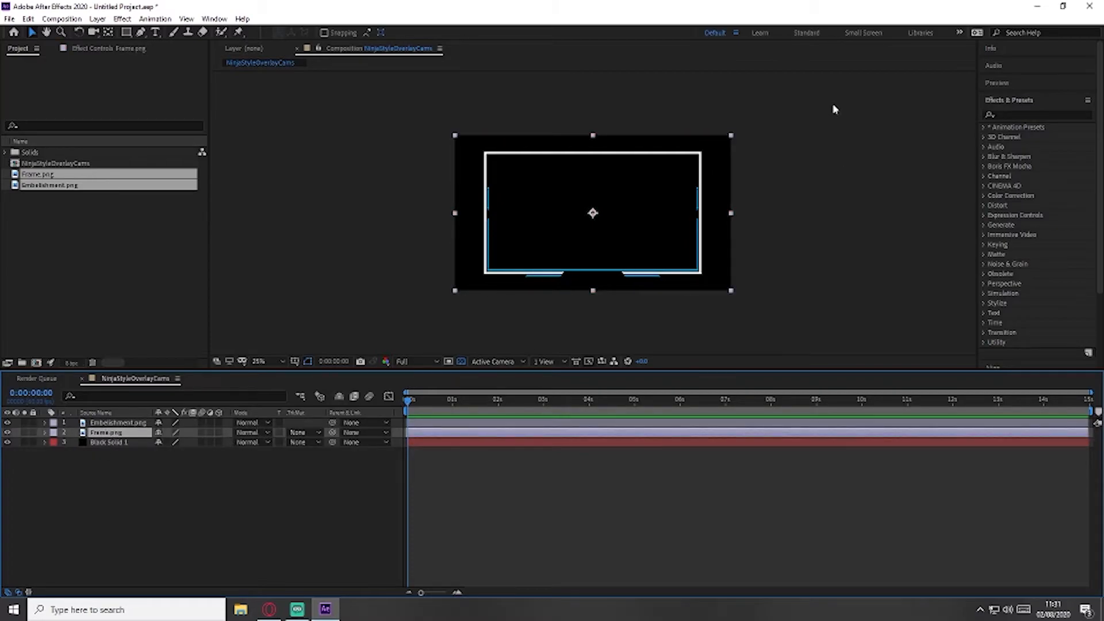
pyautogui.click(1013, 115)
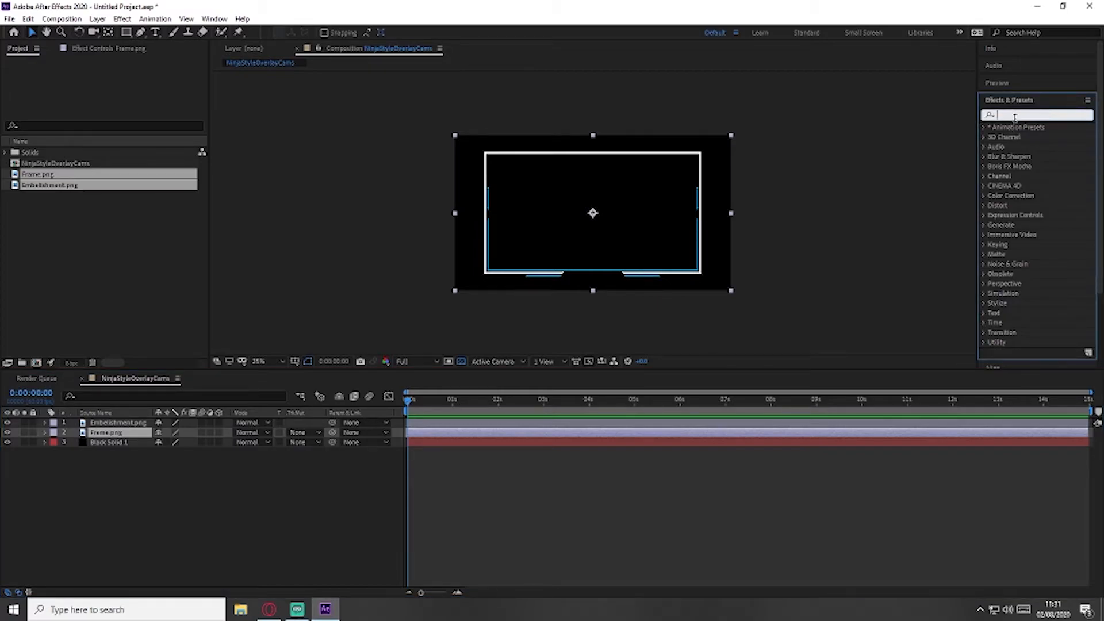
pyautogui.write('glow')
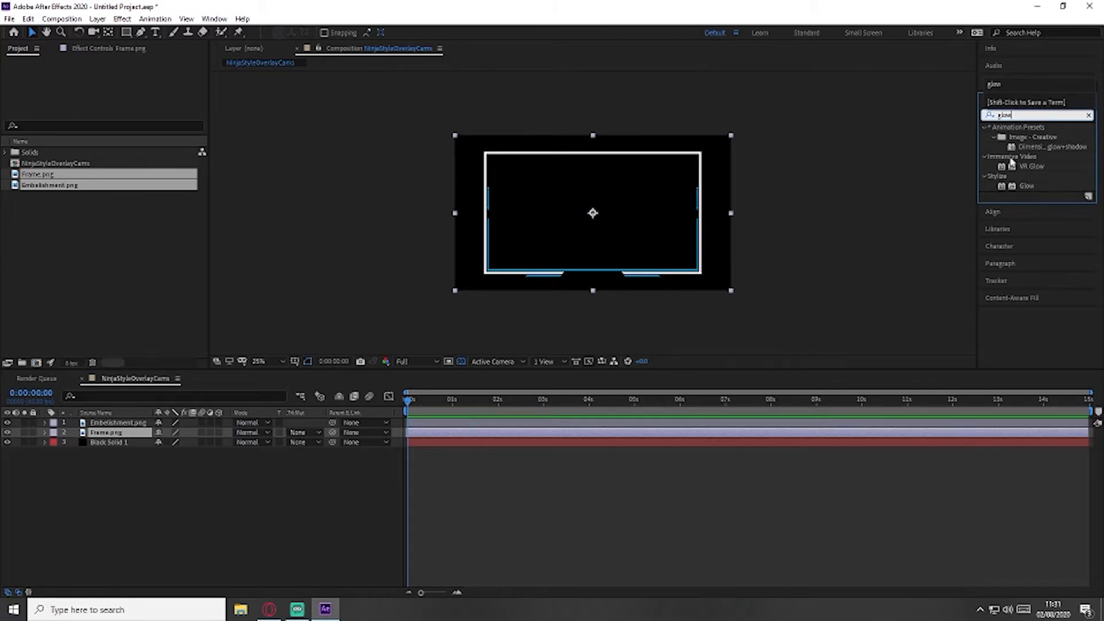
pyautogui.moveTo(1047, 152); pyautogui.dragTo(106, 422)
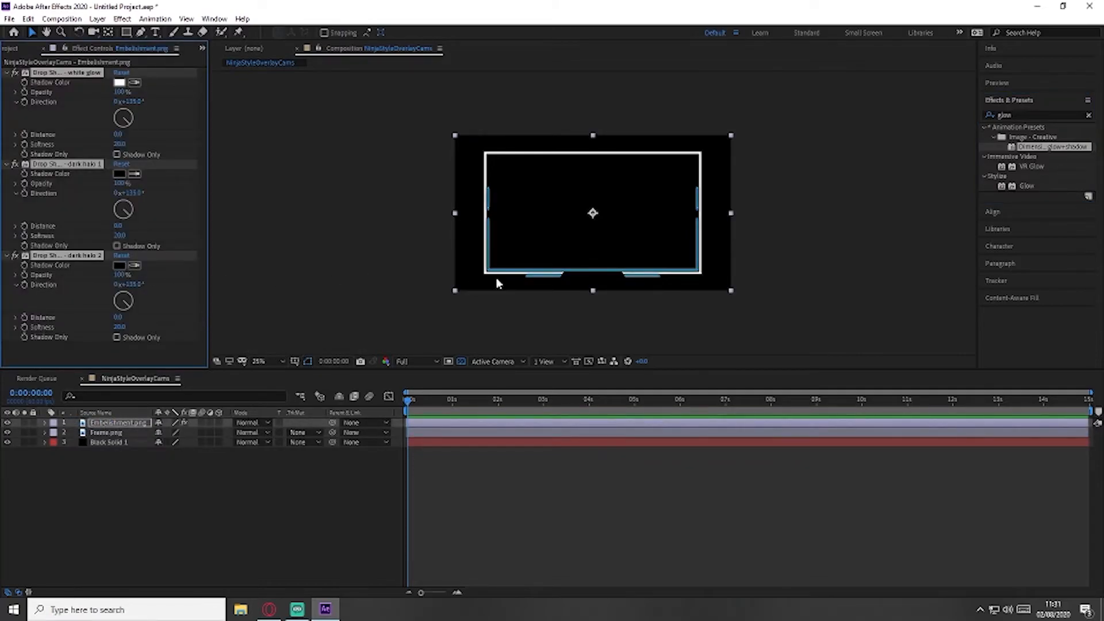
# - Set the shadow colour of all three drop shadows on Embelishment.png to blue 0089BC, sampled from an embellishment bar
pyautogui.click(59, 32)
pyautogui.click(486, 192)
pyautogui.click(576, 209)
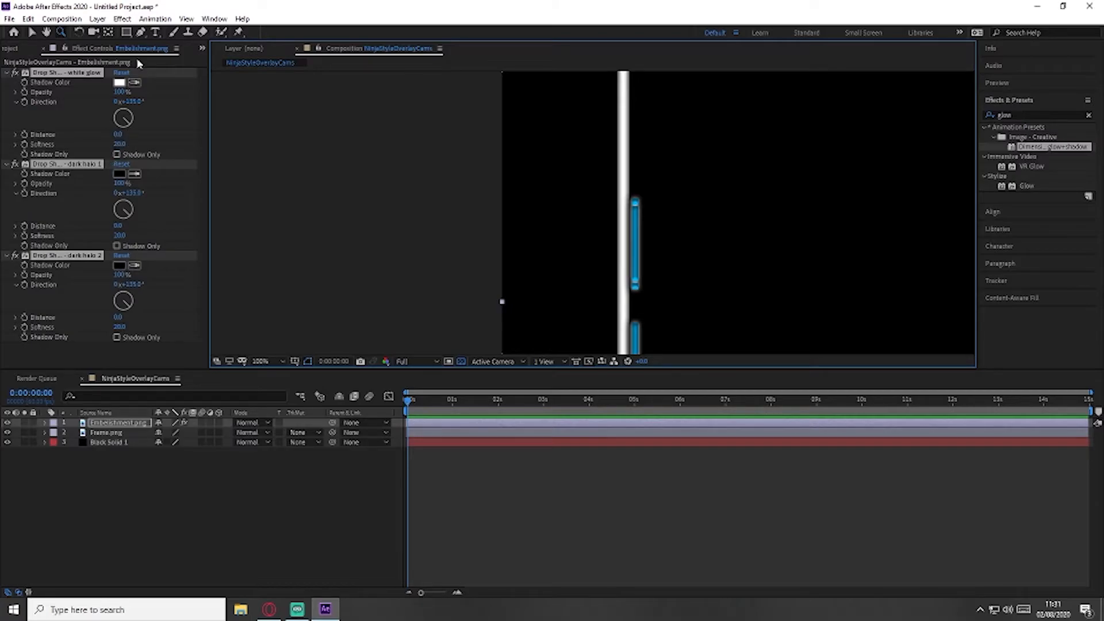
pyautogui.click(119, 82)
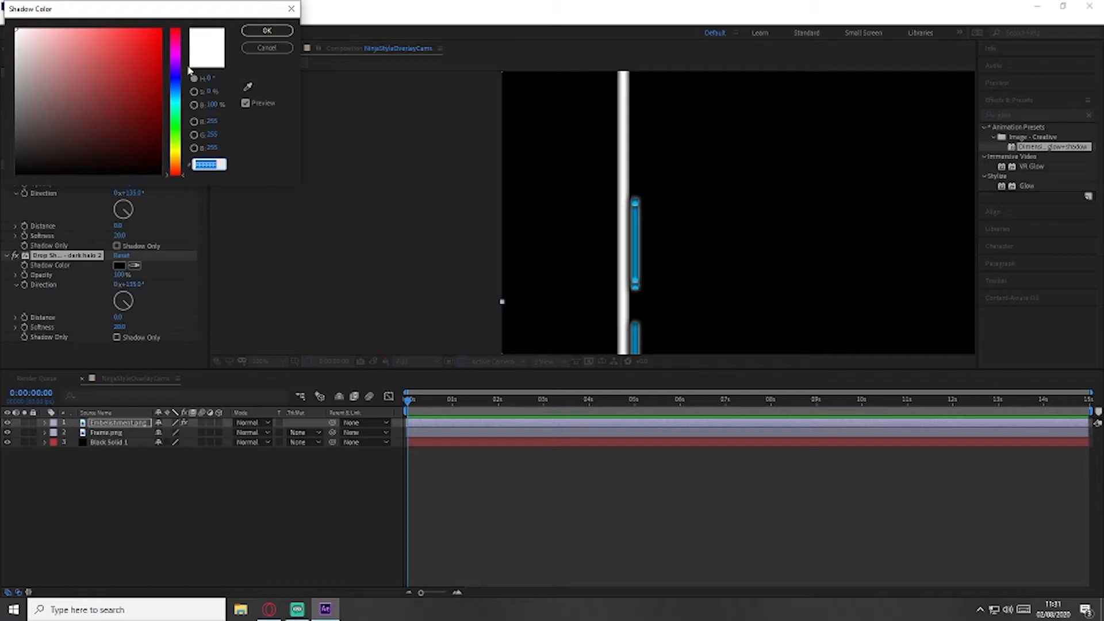
pyautogui.click(267, 47)
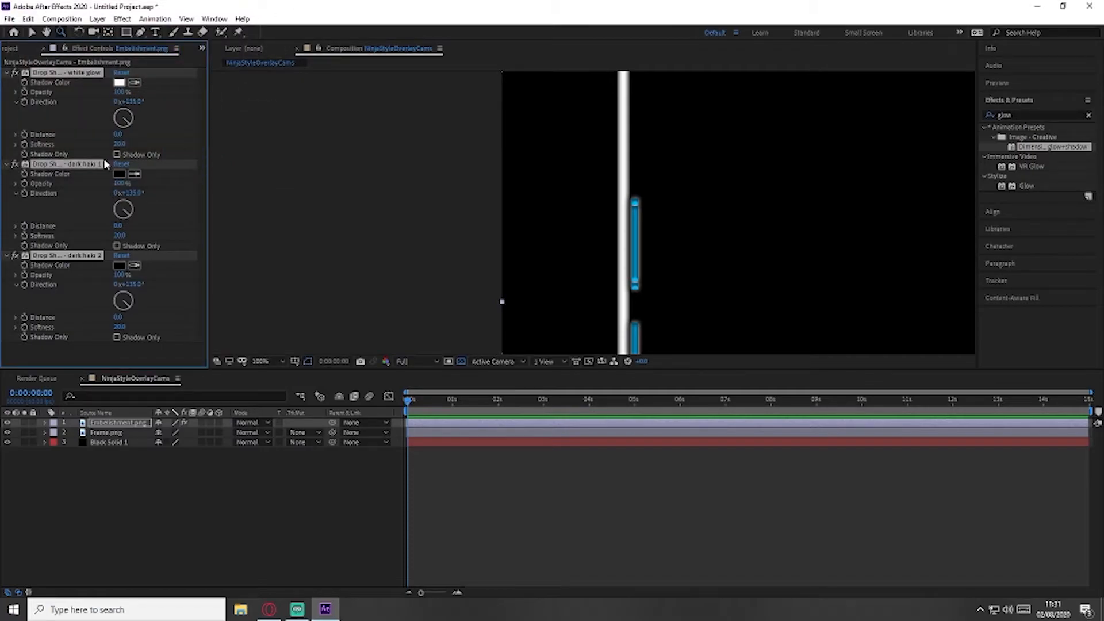
pyautogui.click(119, 83)
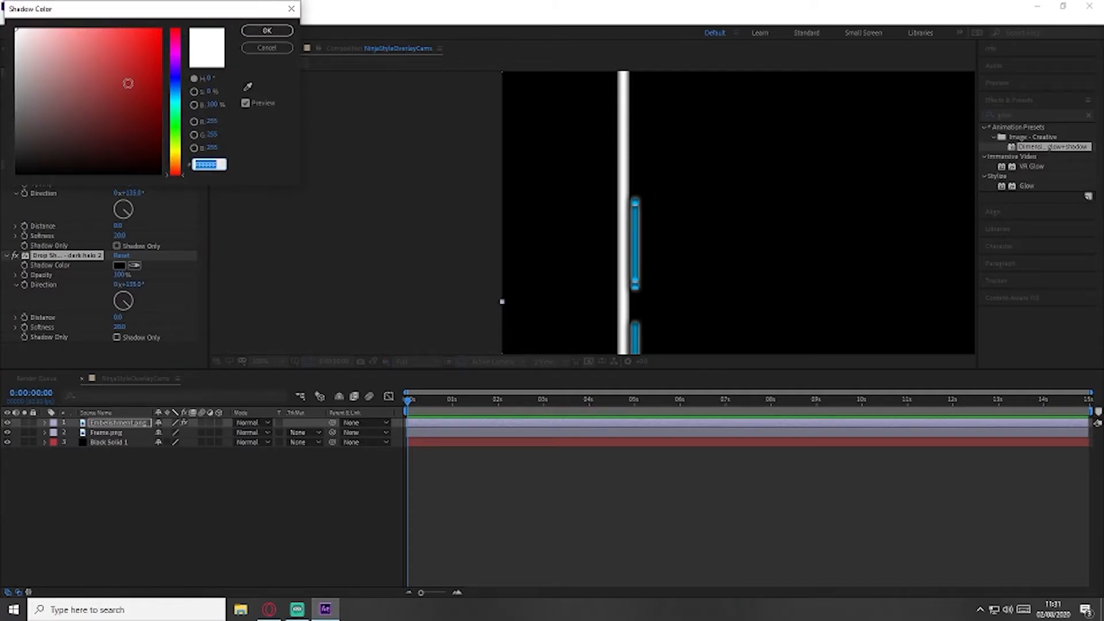
pyautogui.click(248, 87)
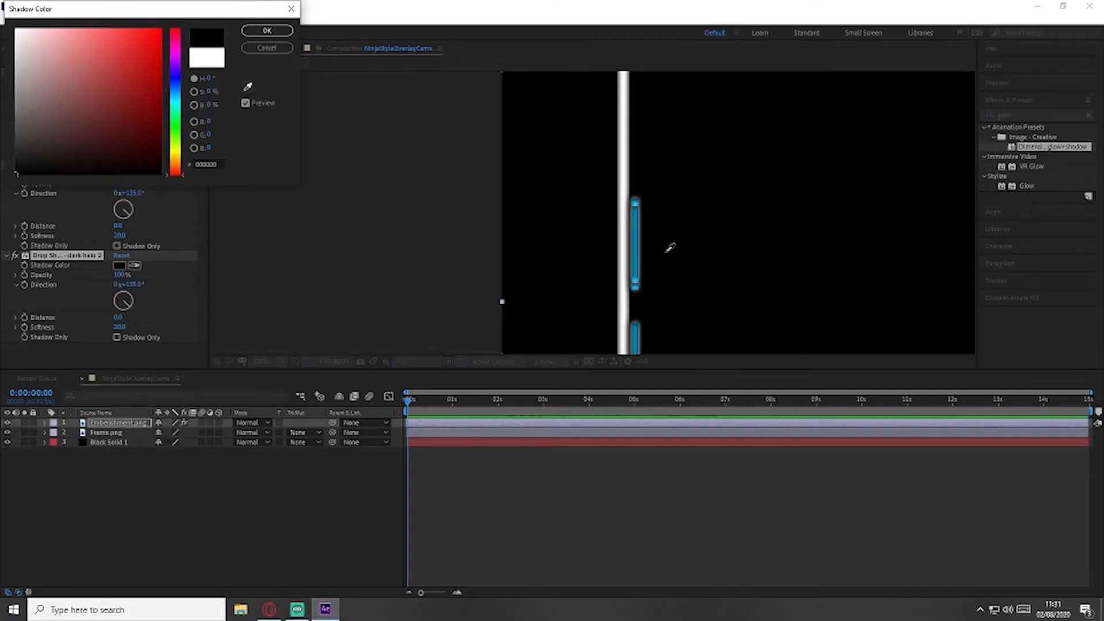
pyautogui.click(637, 219)
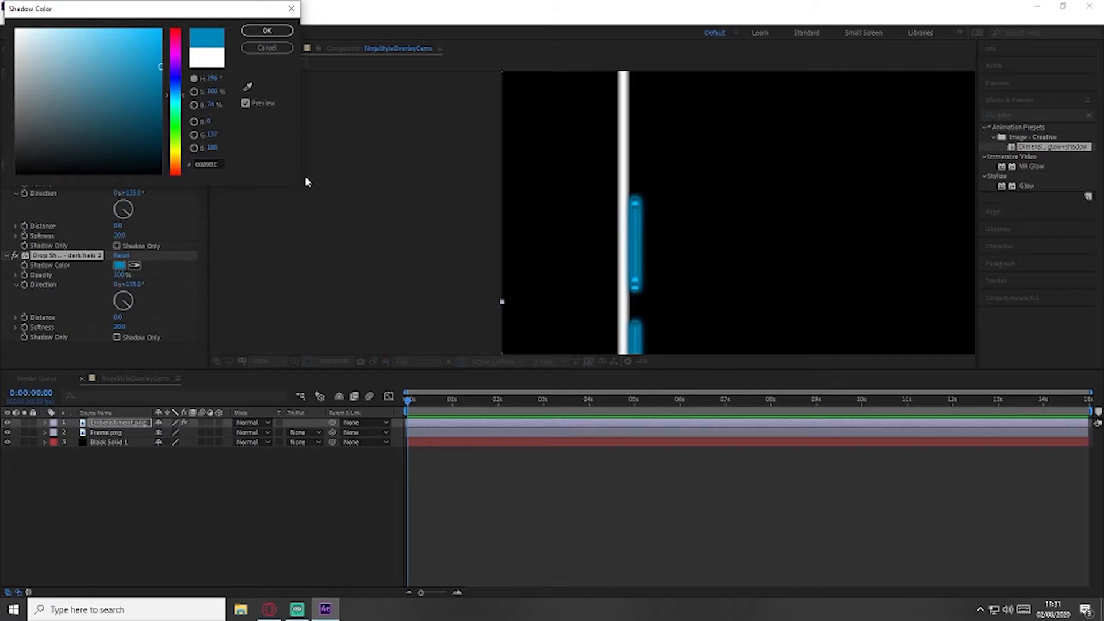
pyautogui.click(266, 30)
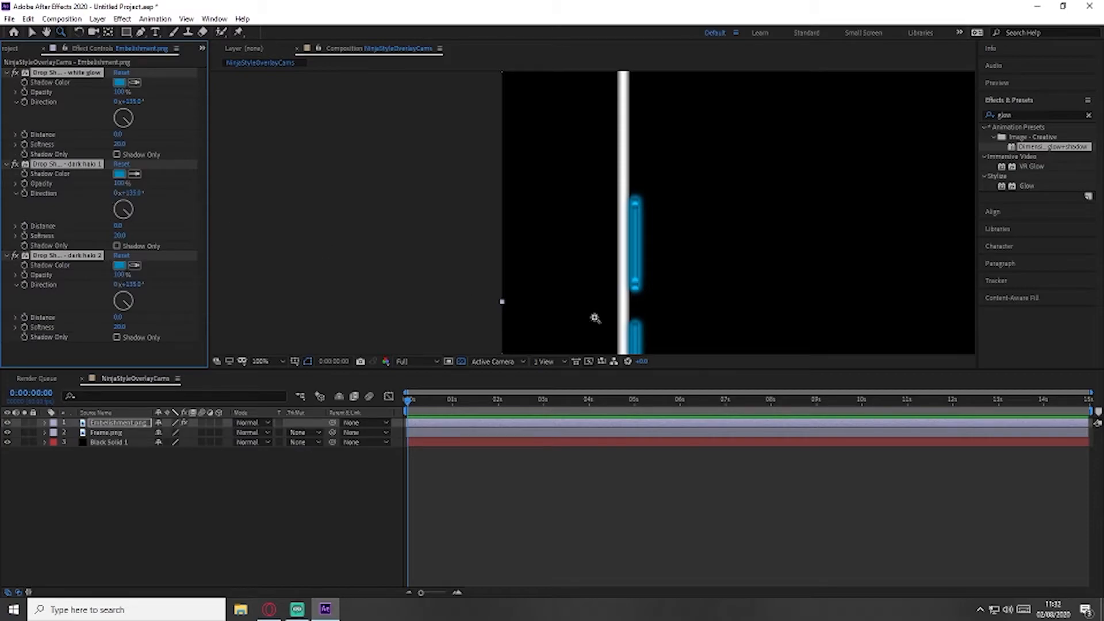
# - Reduce the three drop shadows on Embelishment.png to 39% opacity and 10.0 softness
pyautogui.press('h')
pyautogui.moveTo(699, 254); pyautogui.dragTo(612, 50)
pyautogui.moveTo(627, 181); pyautogui.dragTo(625, 182)
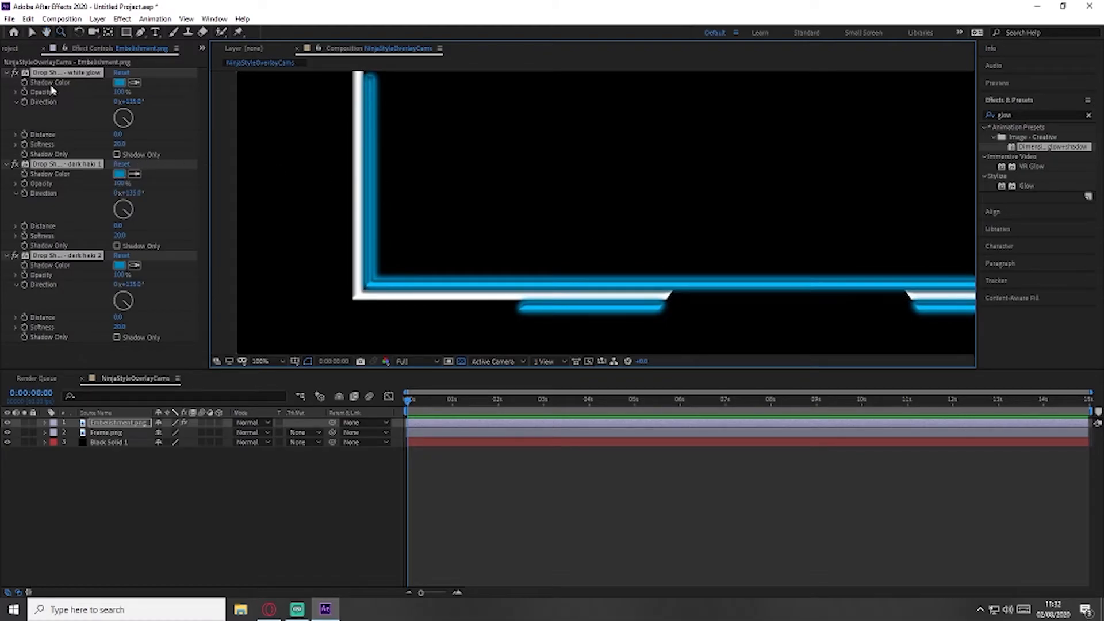
pyautogui.moveTo(115, 92); pyautogui.dragTo(40, 103)
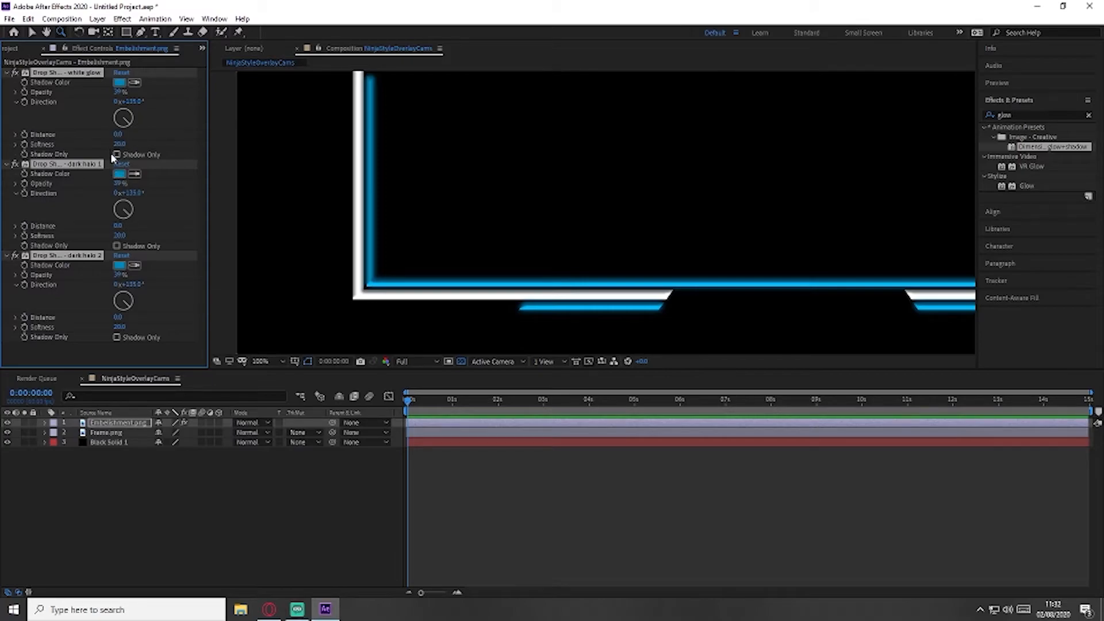
pyautogui.moveTo(121, 145); pyautogui.dragTo(96, 152)
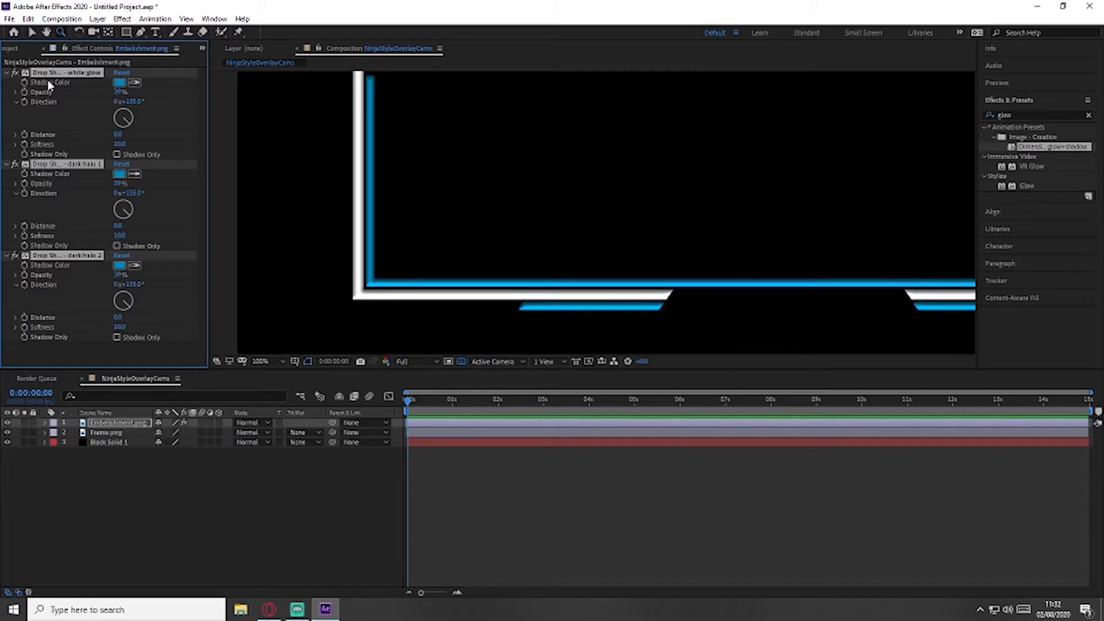
# - Keyframe the white glow drop shadow's opacity at 39% at the composition's start and at 0:00:14:58
pyautogui.click(24, 92)
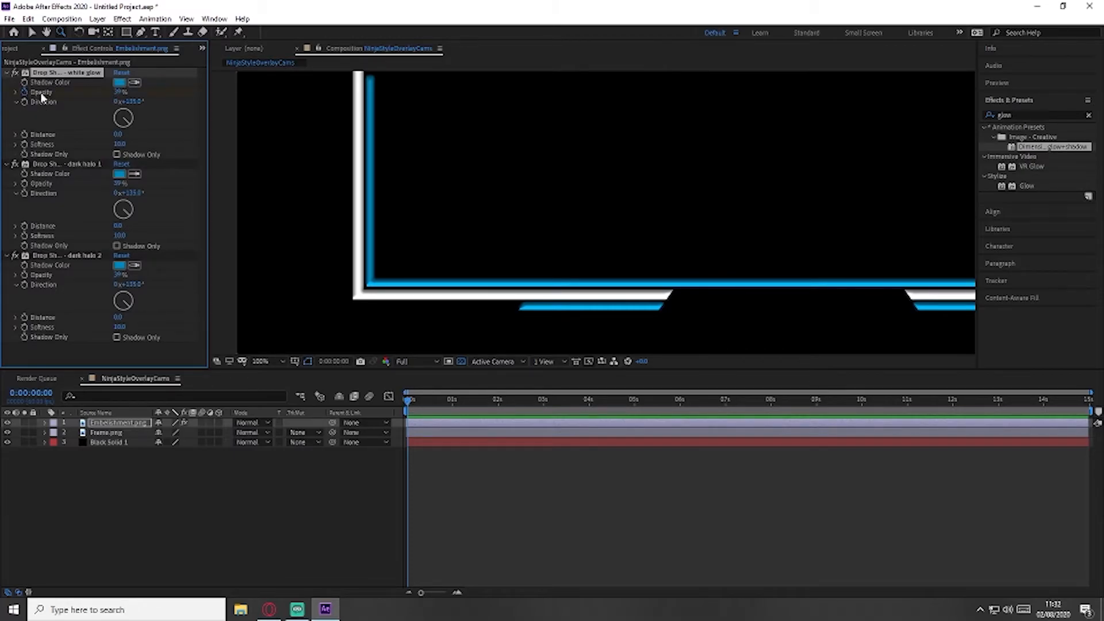
pyautogui.moveTo(410, 400); pyautogui.dragTo(1088, 401)
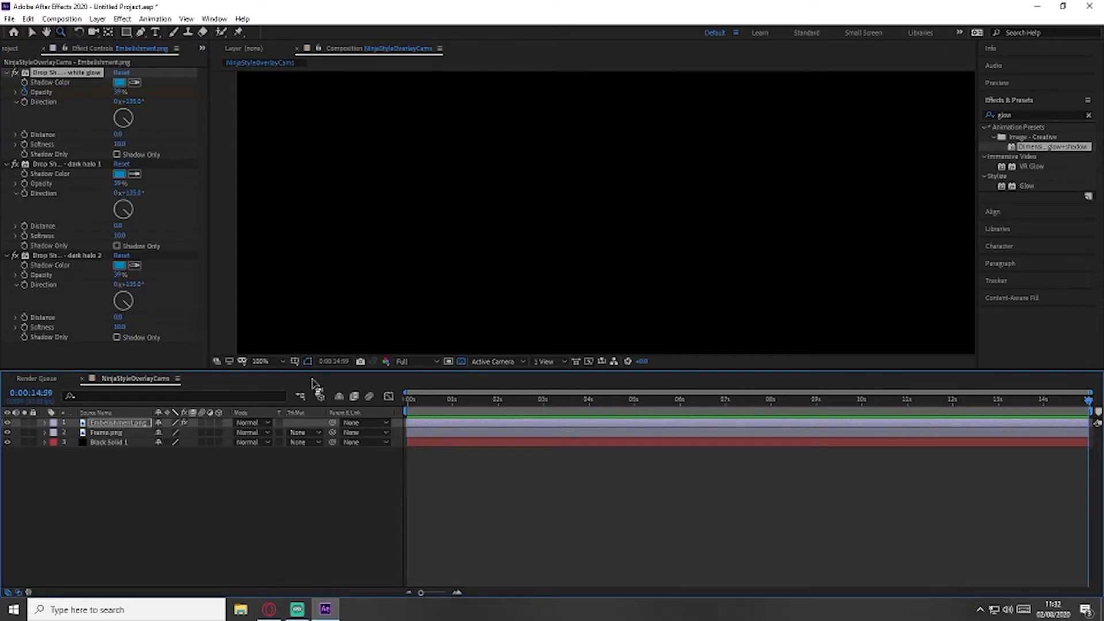
pyautogui.click(738, 276)
pyautogui.scroll(-5, 726, 266)
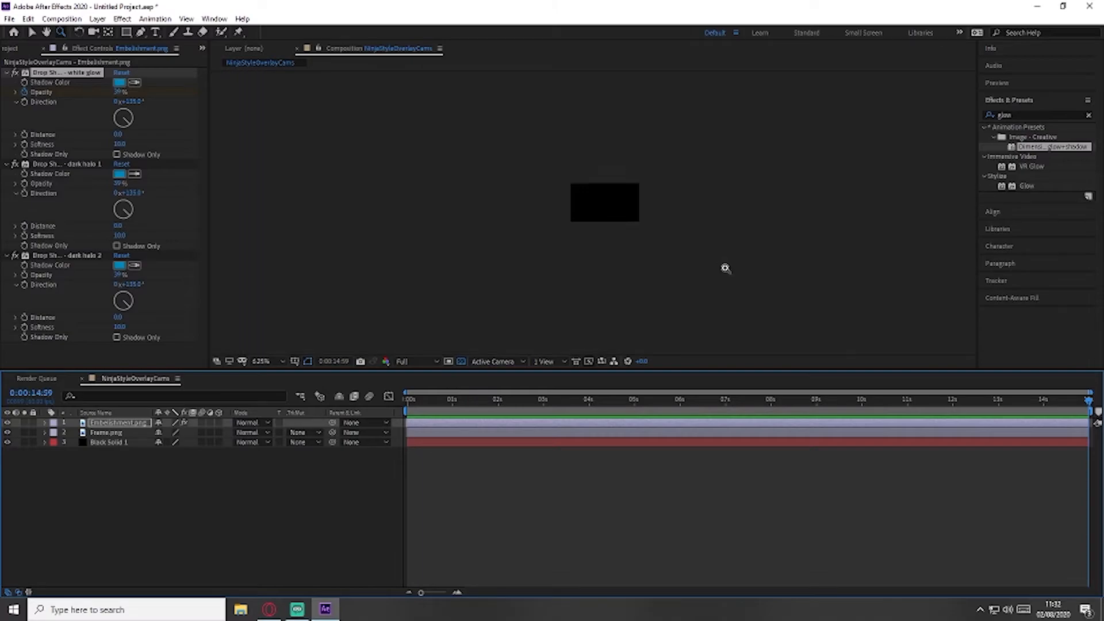
pyautogui.scroll(1, 718, 264)
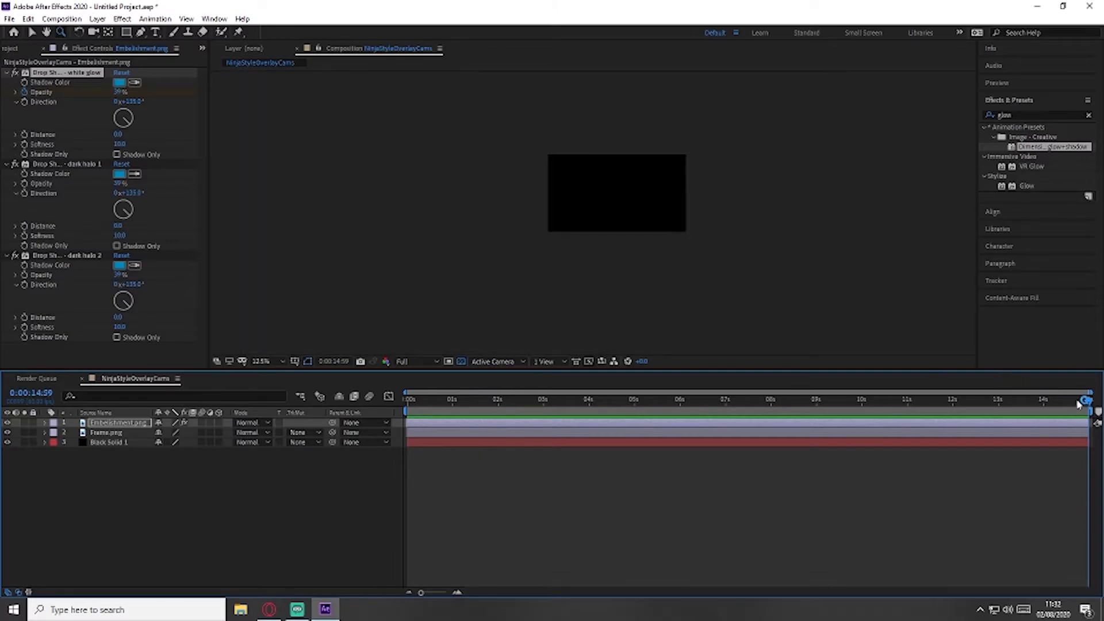
pyautogui.moveTo(1088, 401)
pyautogui.mouseDown()
pyautogui.moveTo(964, 403)
pyautogui.moveTo(1090, 405)
pyautogui.mouseUp()
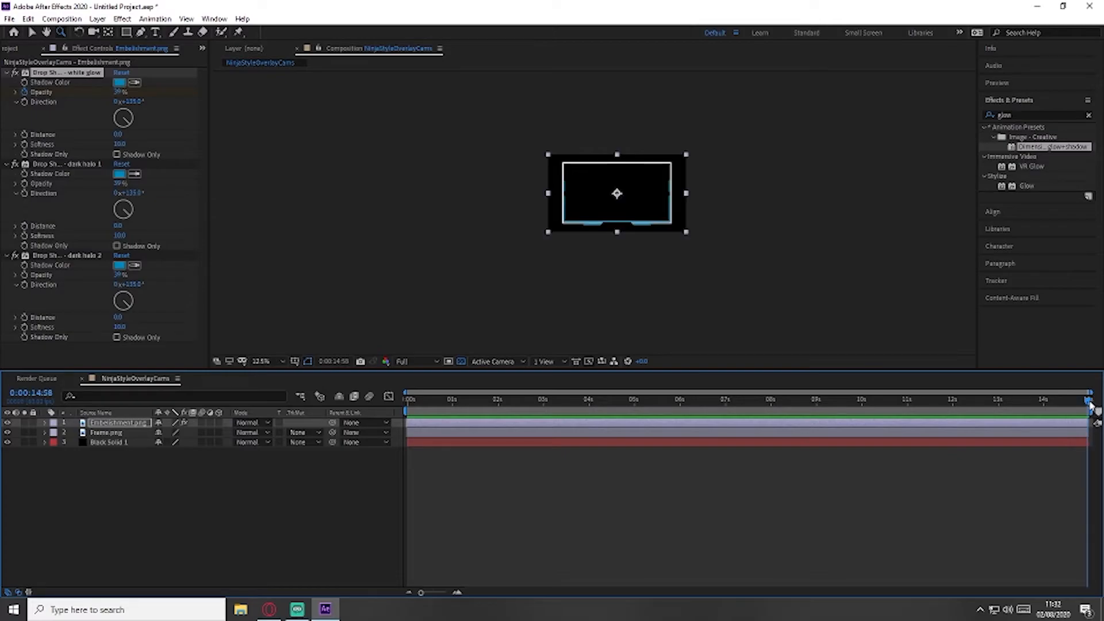
pyautogui.click(45, 423)
pyautogui.click(56, 442)
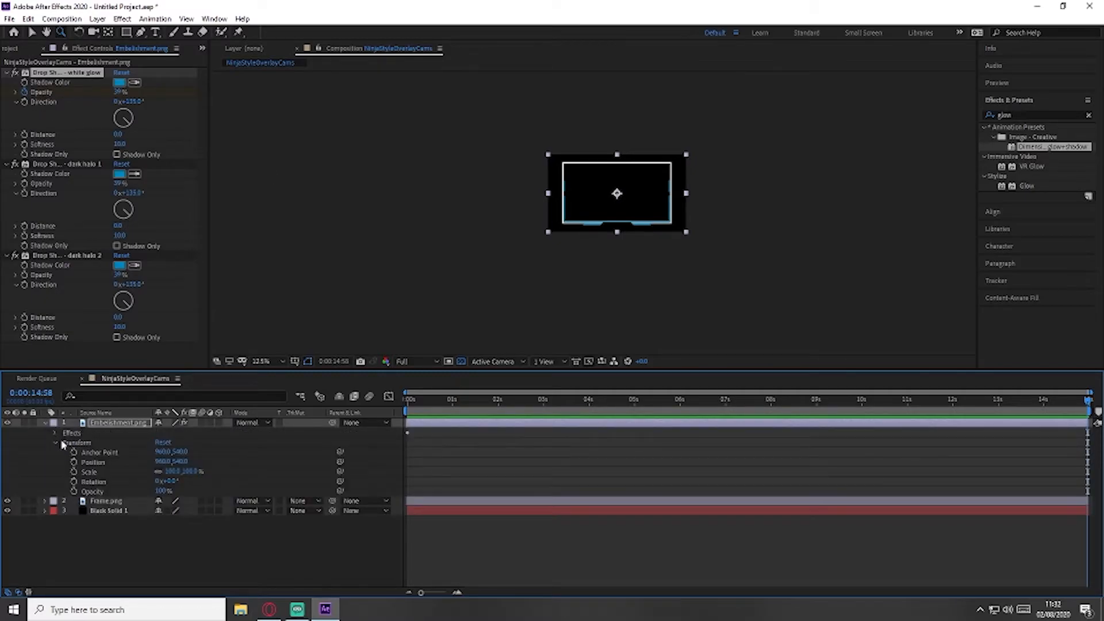
pyautogui.click(55, 443)
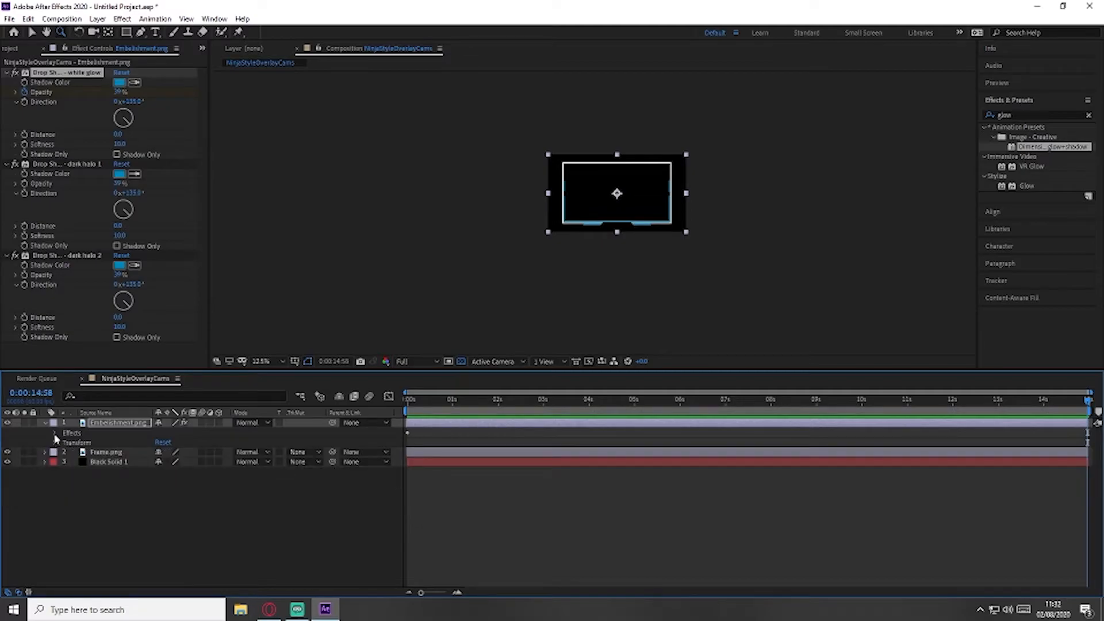
pyautogui.click(56, 433)
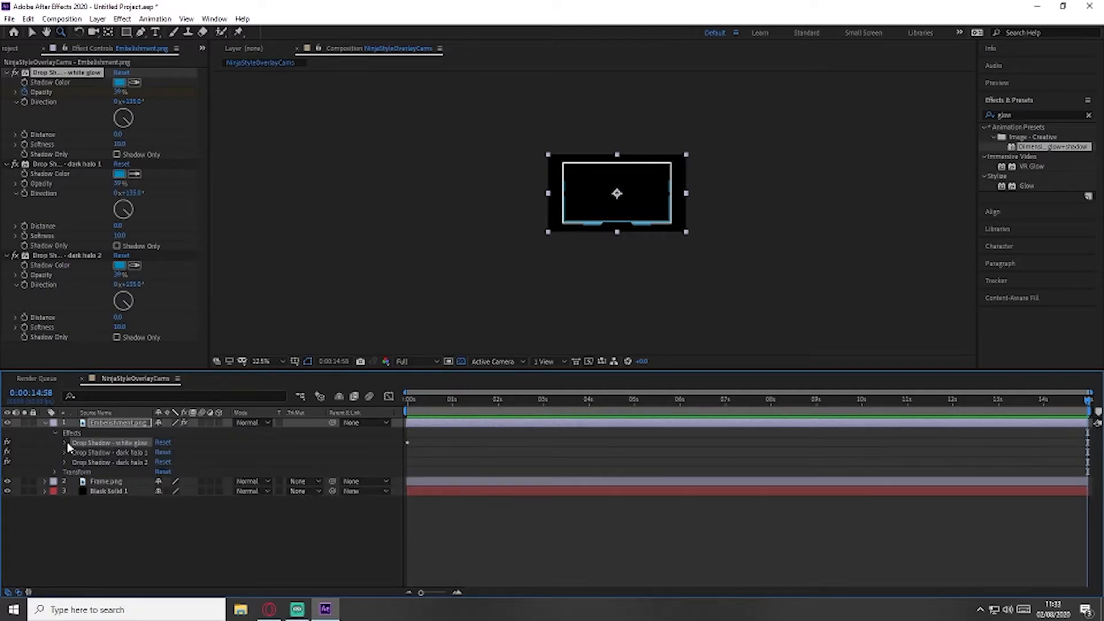
pyautogui.click(65, 443)
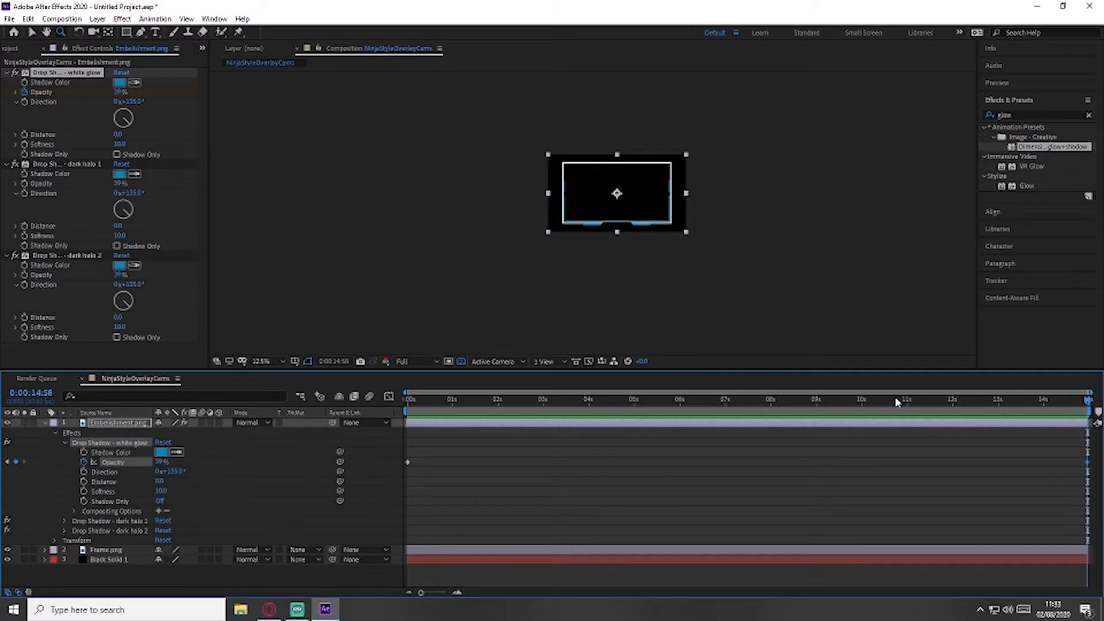
# - Add a 61% opacity keyframe to the white glow drop shadow at 0:00:05:00 and preview the change
pyautogui.moveTo(1091, 403); pyautogui.dragTo(635, 434)
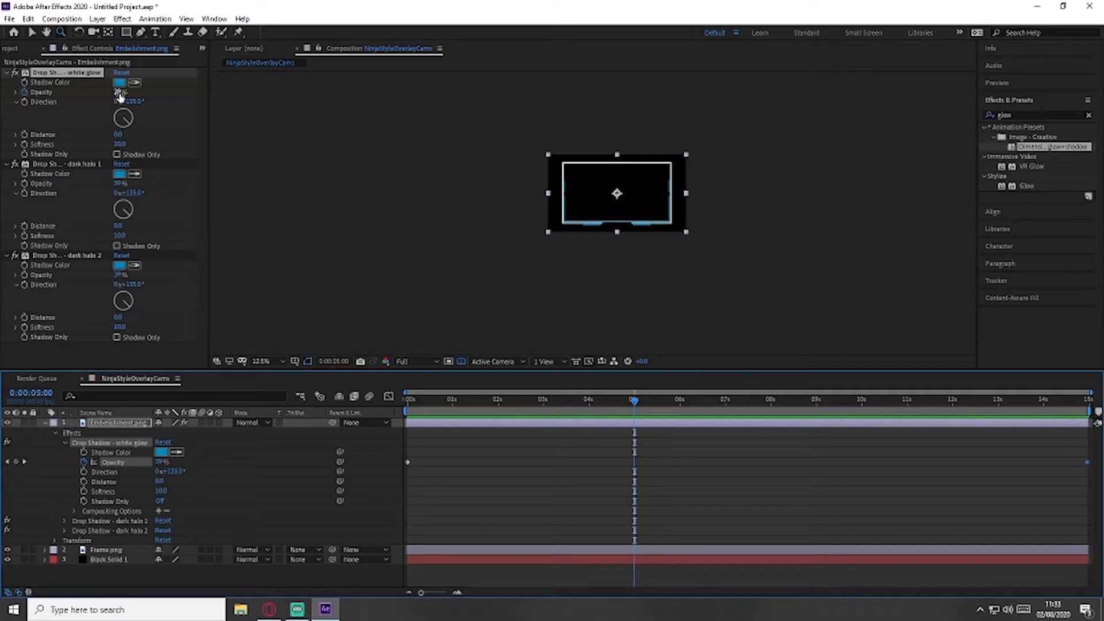
pyautogui.moveTo(119, 92); pyautogui.dragTo(154, 93)
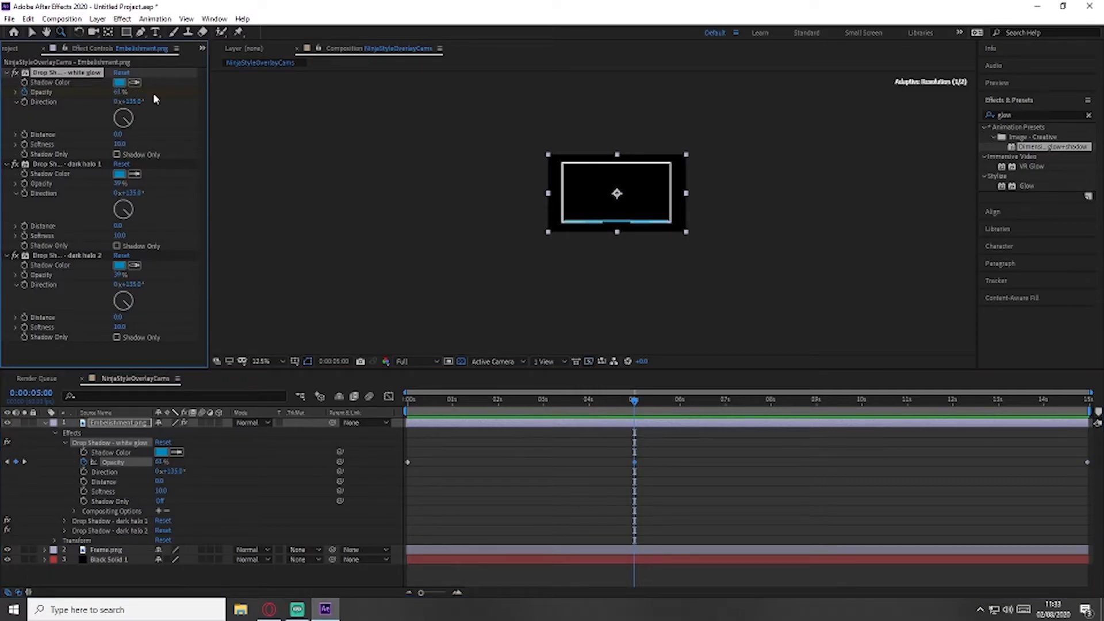
pyautogui.press('space')
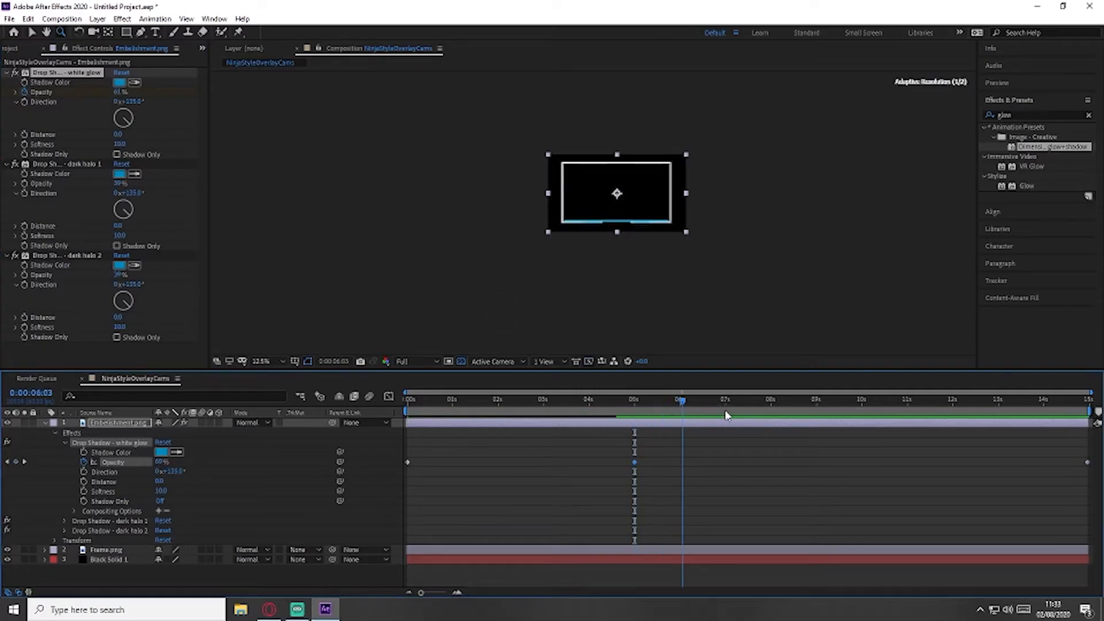
# - Copy the white glow drop shadow's 39% opacity keyframe from the composition's end to 0:00:10:00
pyautogui.moveTo(872, 414); pyautogui.dragTo(862, 414)
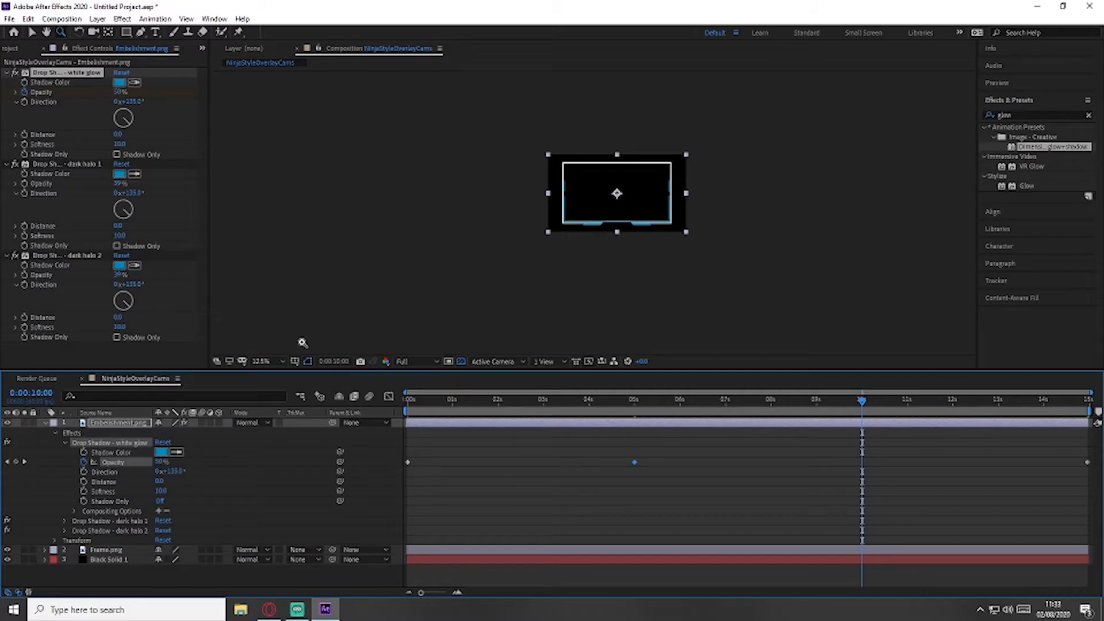
pyautogui.click(1087, 461)
pyautogui.rightClick(1089, 466)
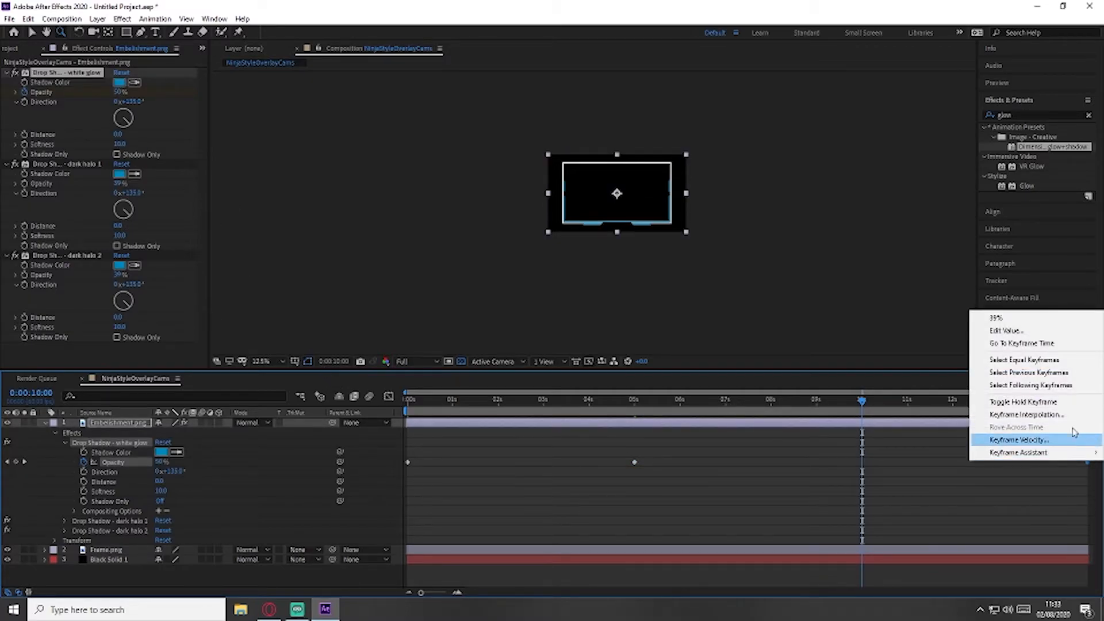
pyautogui.click(1012, 482)
pyautogui.moveTo(1075, 453); pyautogui.dragTo(1092, 471)
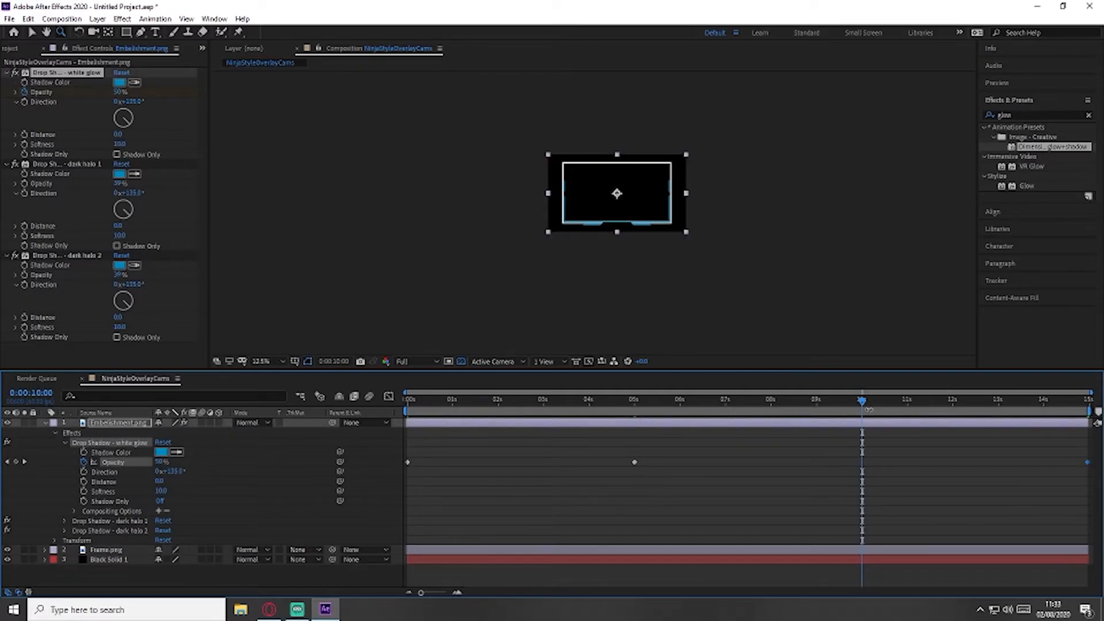
pyautogui.hotkey('ctrl', 'v')
# - Space the white glow's intermediate opacity keyframes at about 3.4, 7.5 and 11.5 seconds, and return to the composition's start
pyautogui.keyDown('shift'); pyautogui.click(633, 462); pyautogui.keyUp('shift')
pyautogui.moveTo(633, 464); pyautogui.dragTo(523, 467)
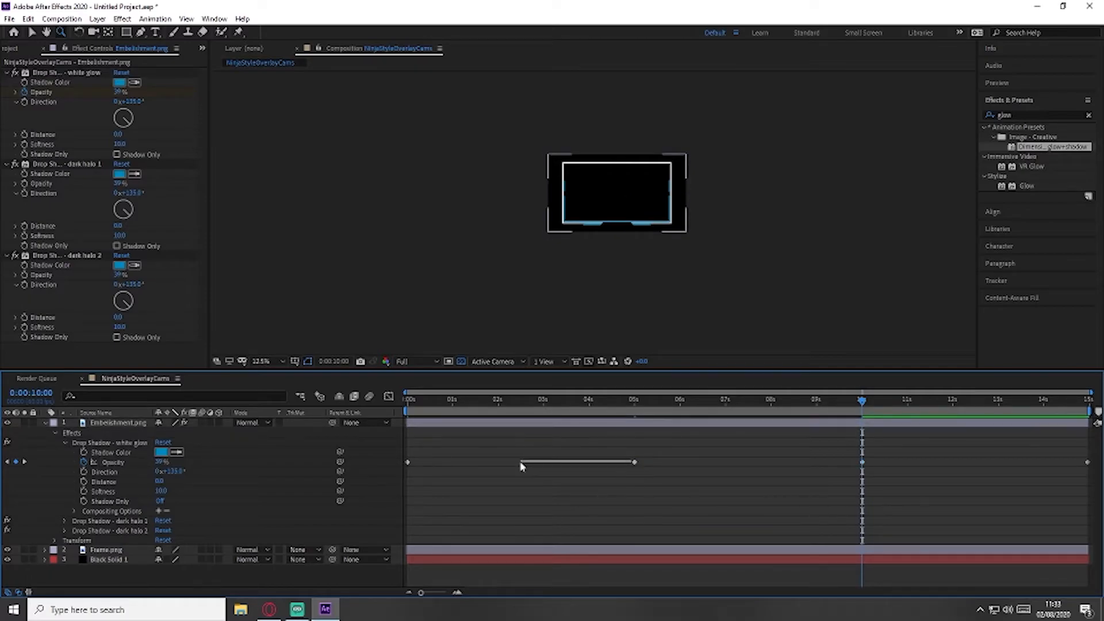
pyautogui.click(632, 463)
pyautogui.moveTo(629, 464); pyautogui.dragTo(535, 465)
pyautogui.click(867, 467)
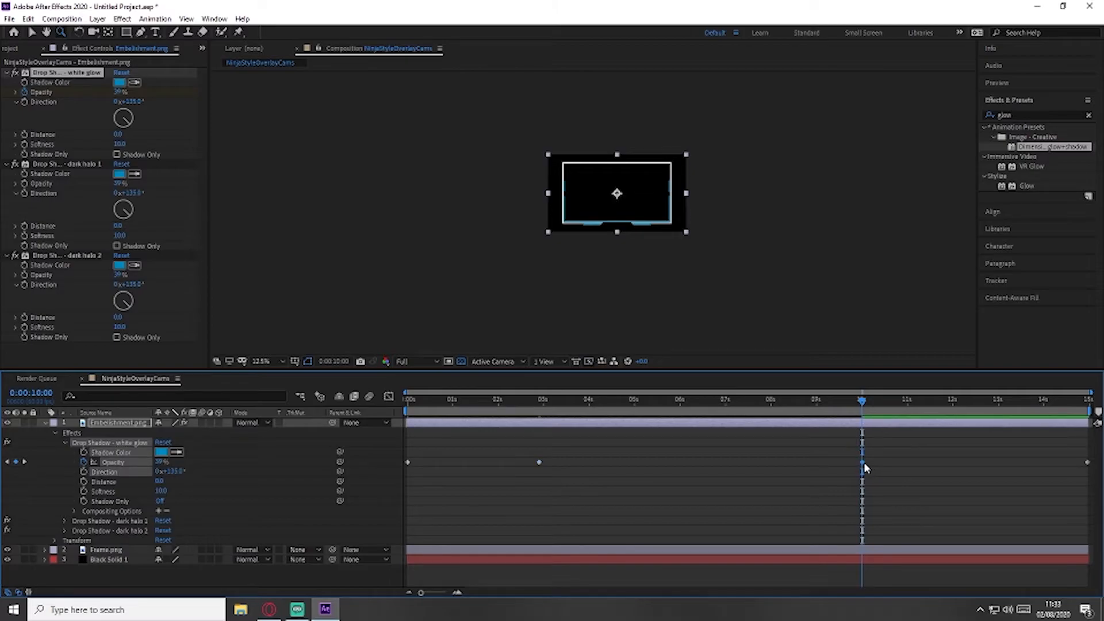
pyautogui.moveTo(861, 464); pyautogui.dragTo(746, 466)
pyautogui.moveTo(539, 464); pyautogui.dragTo(562, 464)
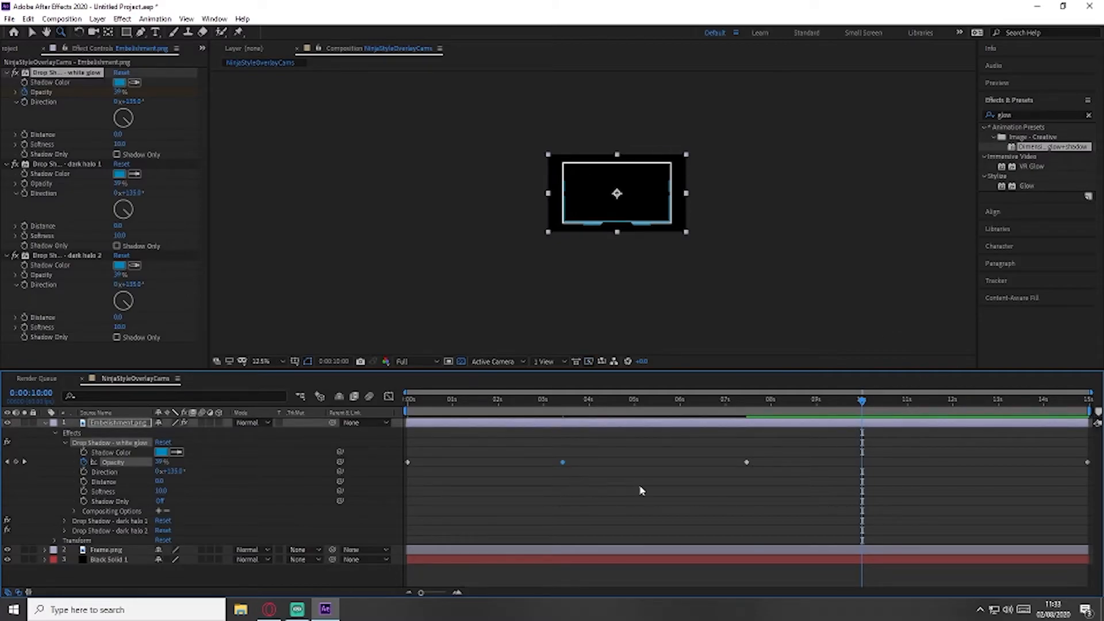
pyautogui.moveTo(864, 405); pyautogui.dragTo(408, 414)
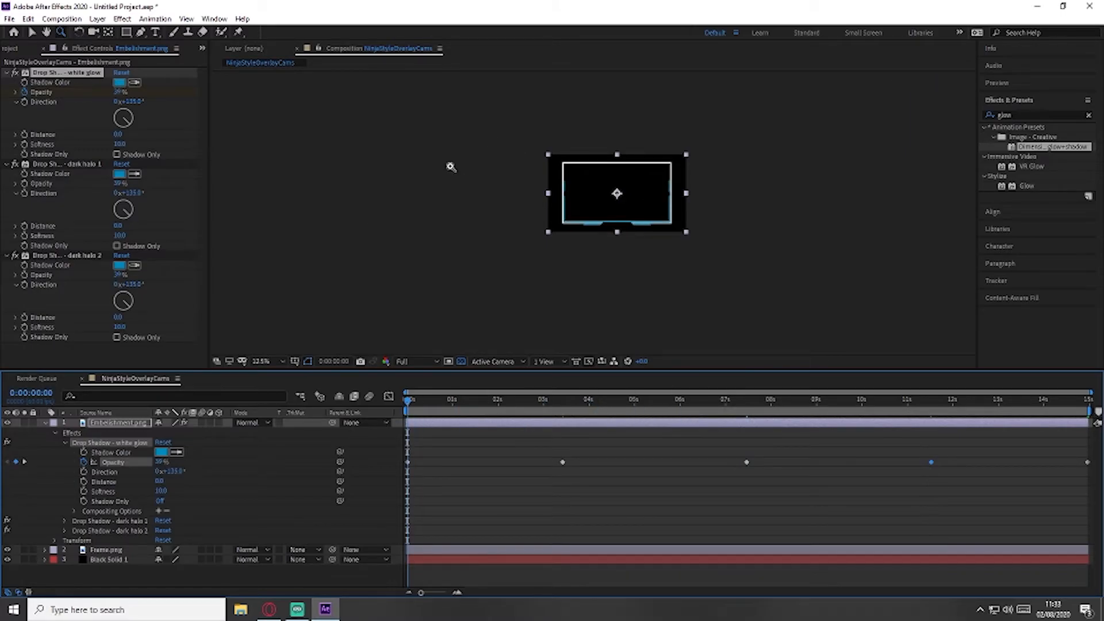
# - Pre-compose the Embelishment.png and Frame.png layers together as Pre-comp 1, moving all attributes into the new composition
pyautogui.click(45, 424)
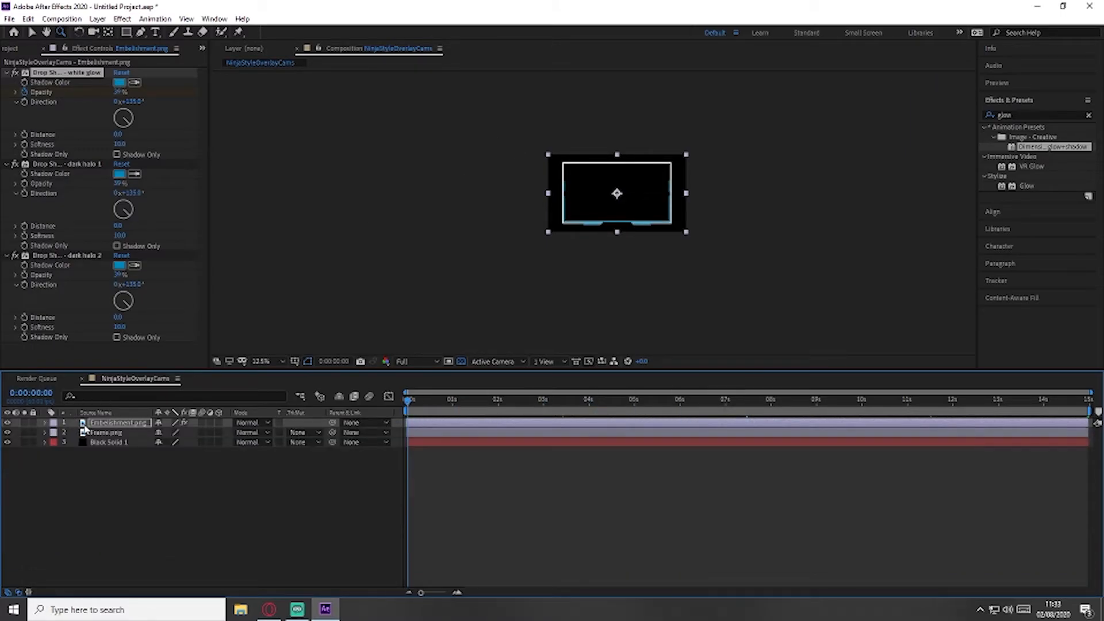
pyautogui.keyDown('ctrl'); pyautogui.click(110, 435); pyautogui.keyUp('ctrl')
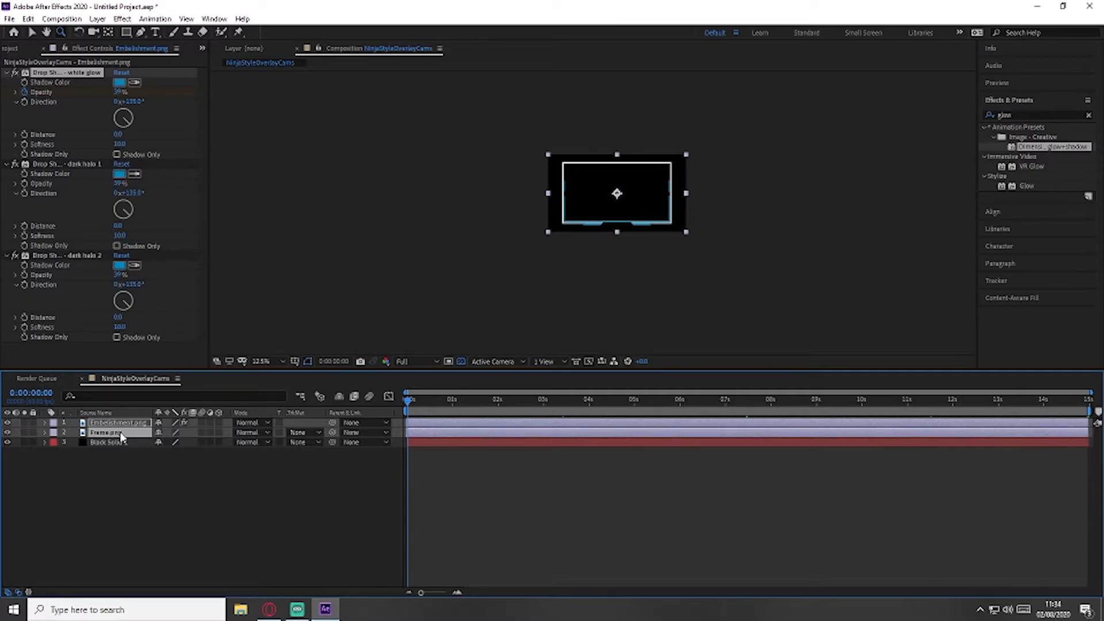
pyautogui.rightClick(120, 438)
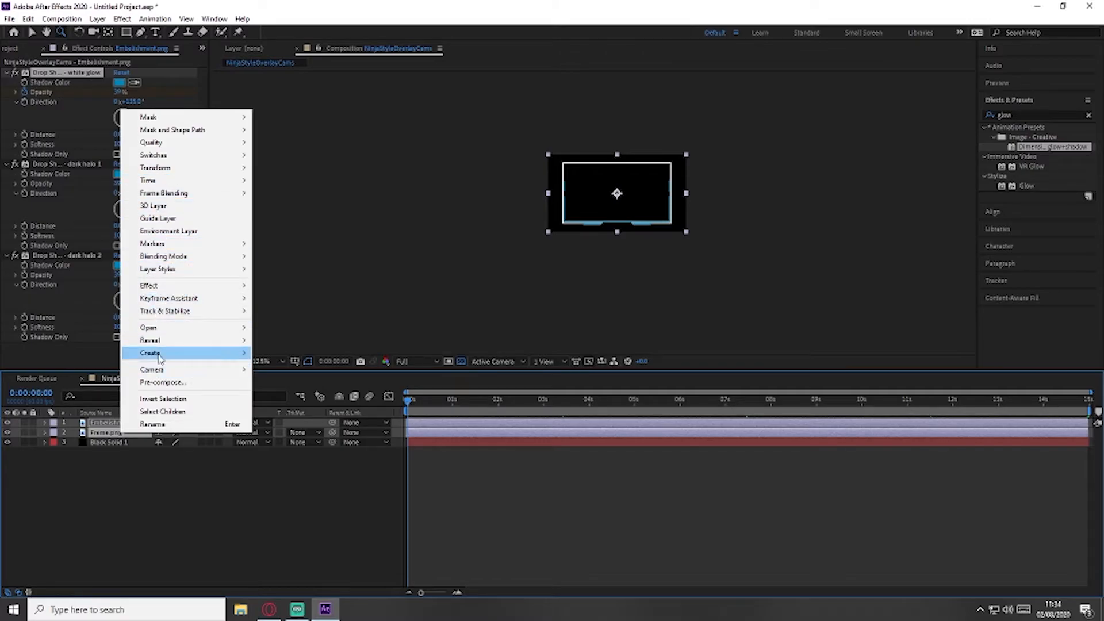
pyautogui.click(173, 382)
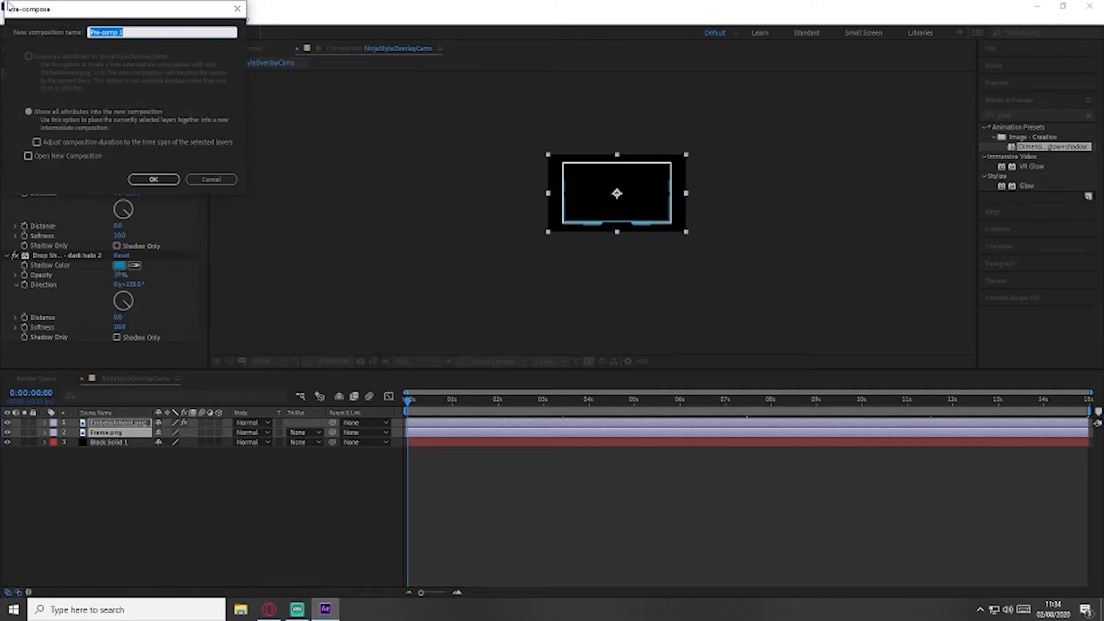
pyautogui.click(153, 179)
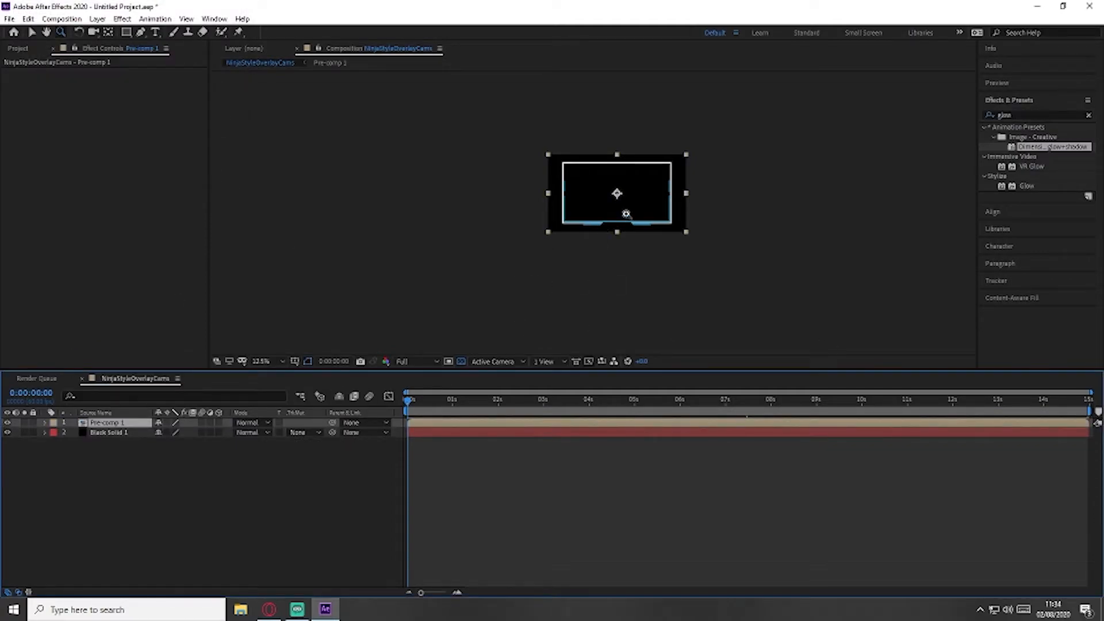
# - Find the CC Light Sweep effect by searching for "sweep" and apply it to Pre-comp 1
pyautogui.click(1040, 115)
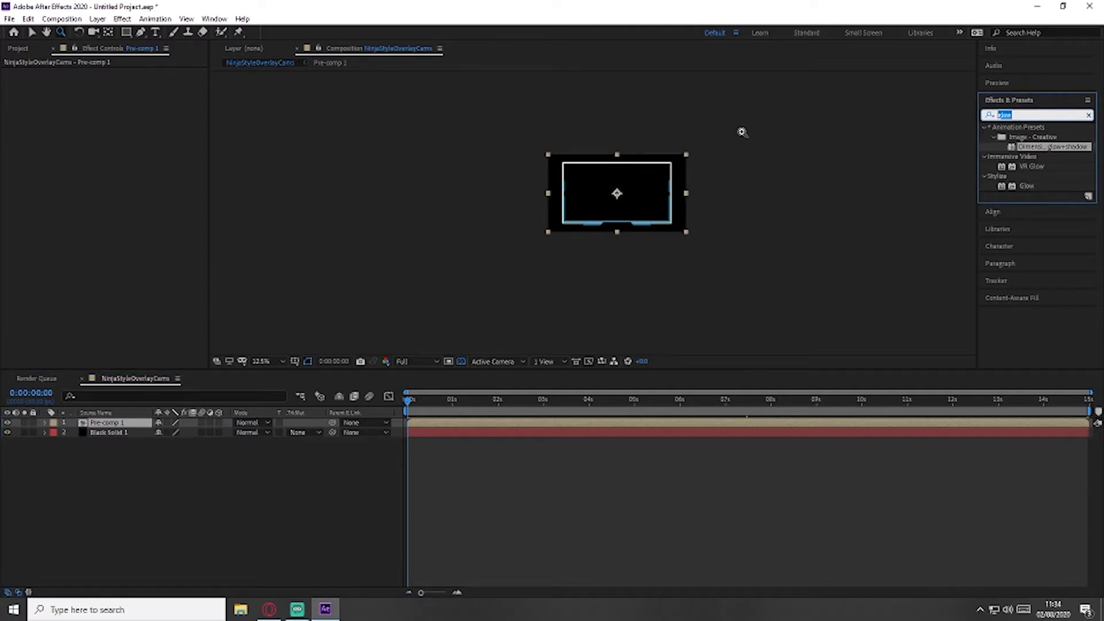
pyautogui.write('sweep')
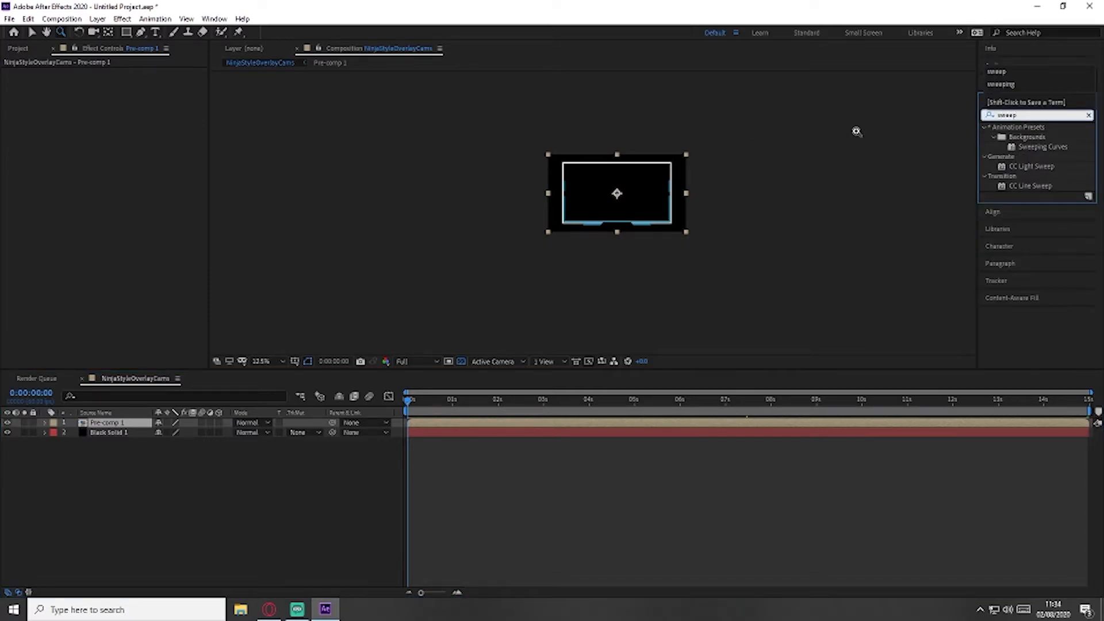
pyautogui.moveTo(1032, 166); pyautogui.dragTo(613, 192)
pyautogui.press('v')
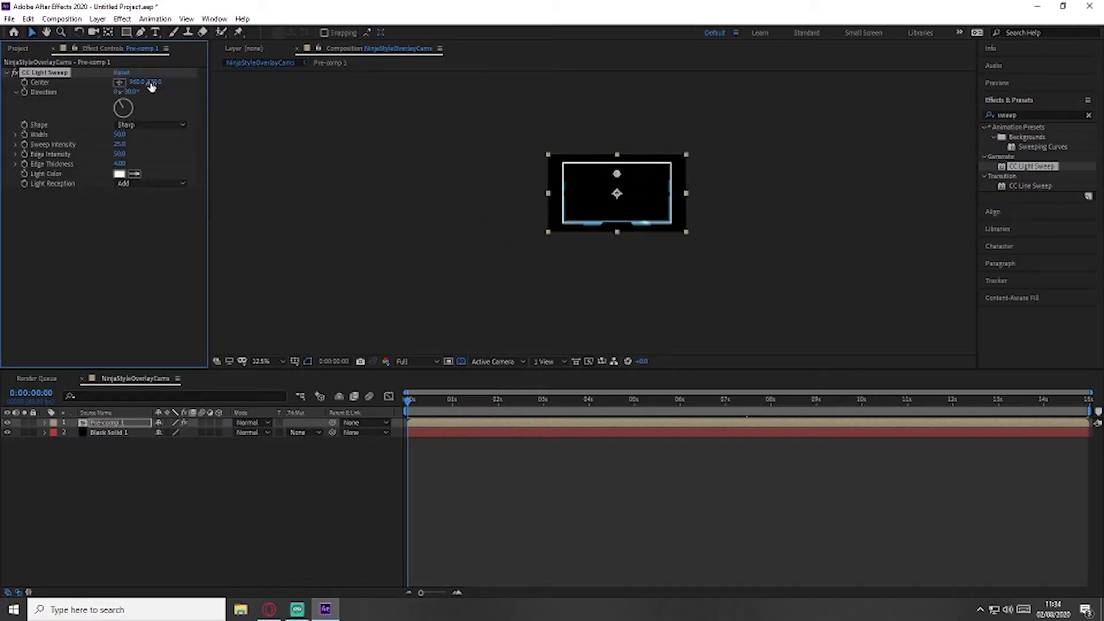
# - Set the light sweep's horizontal center to -396, outside the frame, and keyframe the center at the composition's start
pyautogui.click(60, 31)
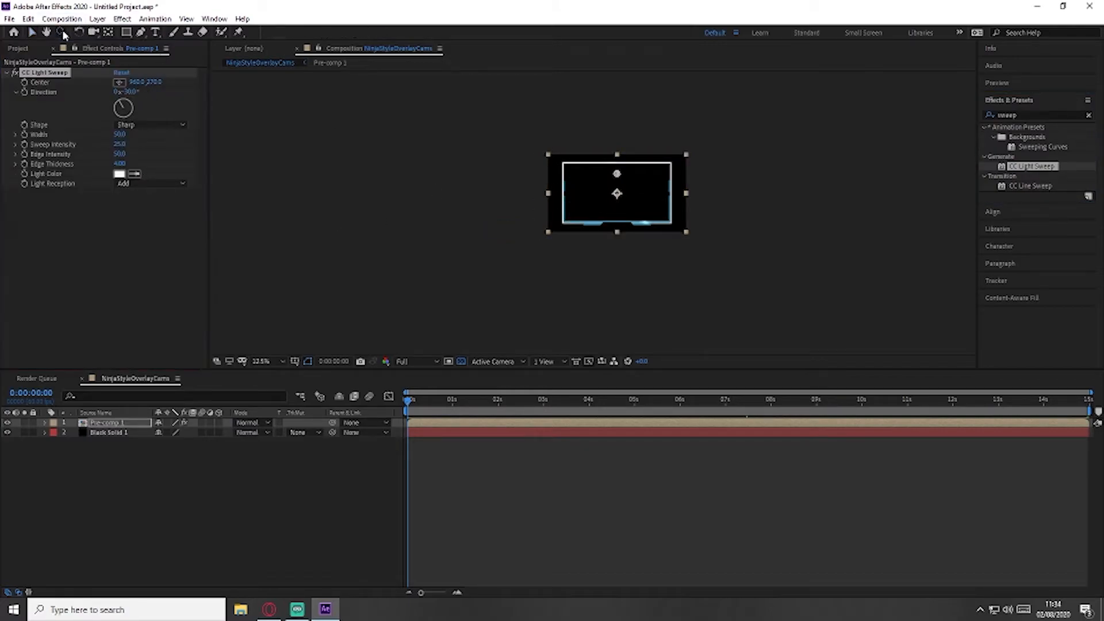
pyautogui.click(609, 187)
pyautogui.click(609, 187)
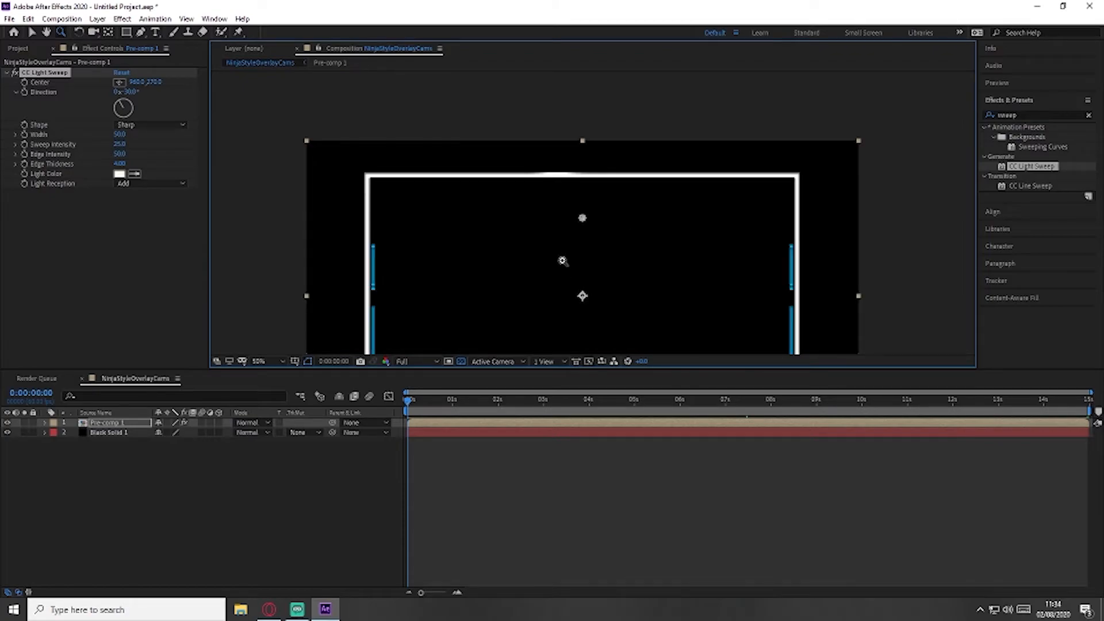
pyautogui.press('space')
pyautogui.moveTo(563, 259); pyautogui.dragTo(547, 173)
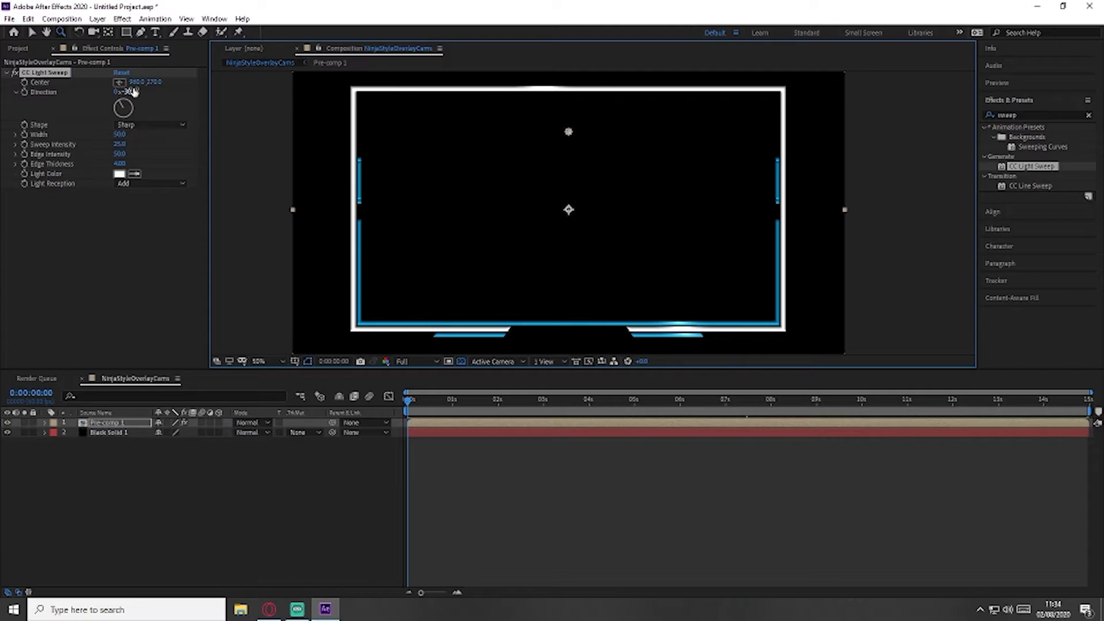
pyautogui.moveTo(146, 81); pyautogui.dragTo(3, 82)
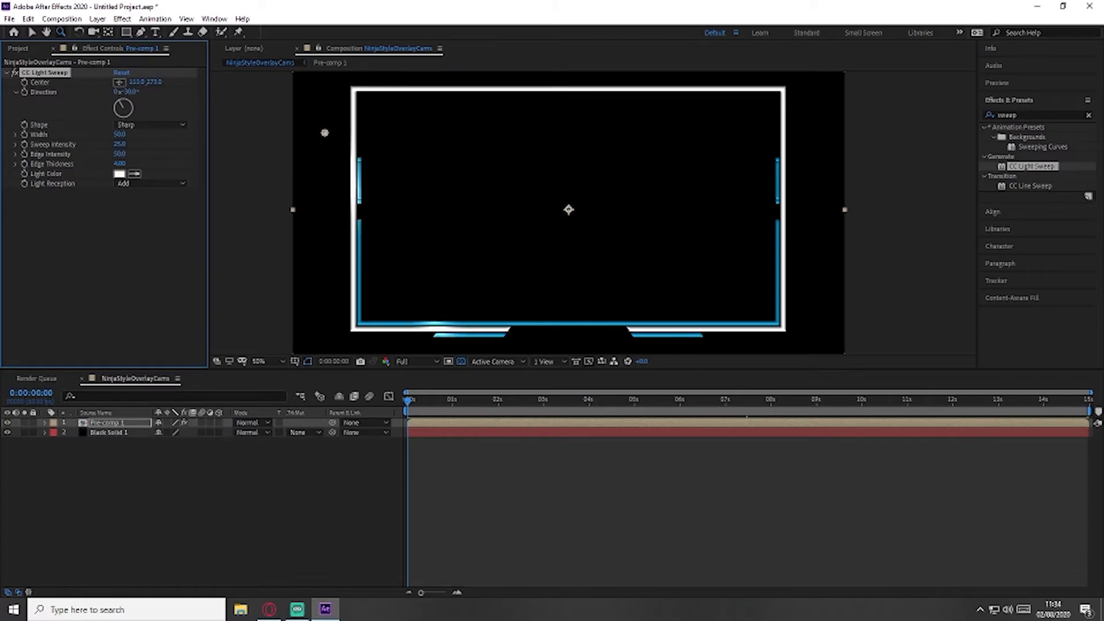
pyautogui.moveTo(133, 83); pyautogui.dragTo(2, 82)
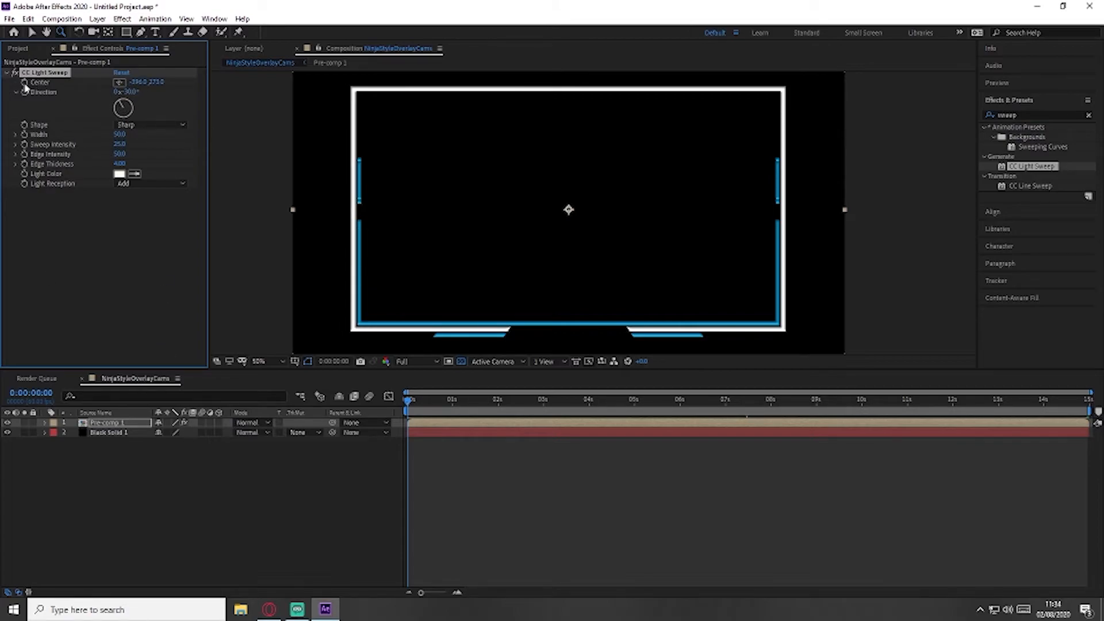
# - Keyframe the light sweep's horizontal center at 2142 at 0:00:03:58, and hide Black Solid 1
pyautogui.moveTo(411, 402); pyautogui.dragTo(590, 404)
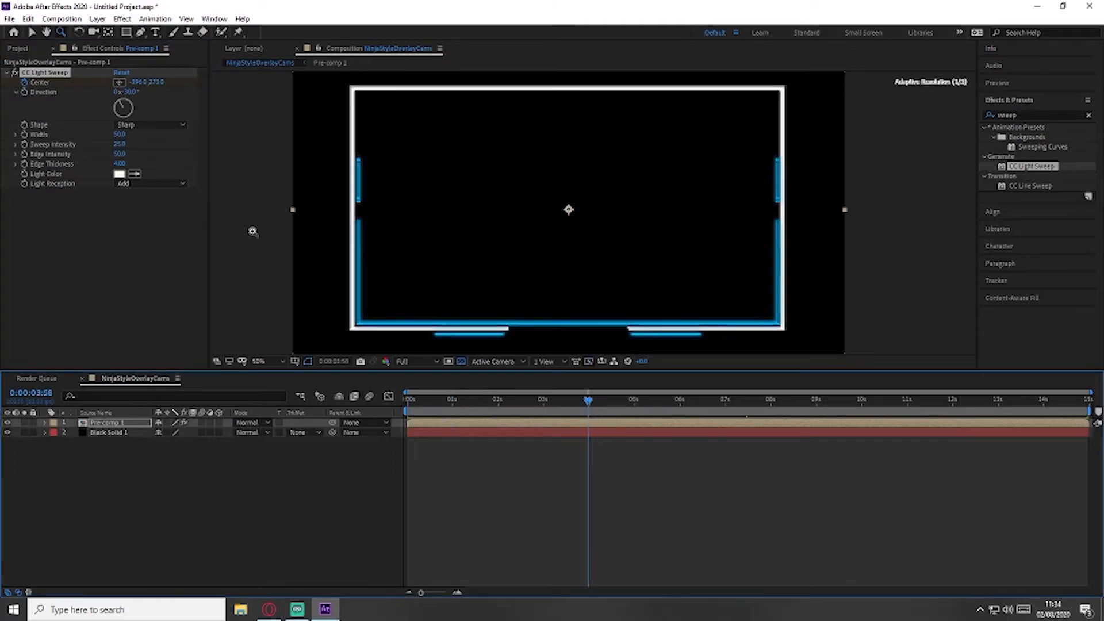
pyautogui.moveTo(136, 82); pyautogui.dragTo(941, 153)
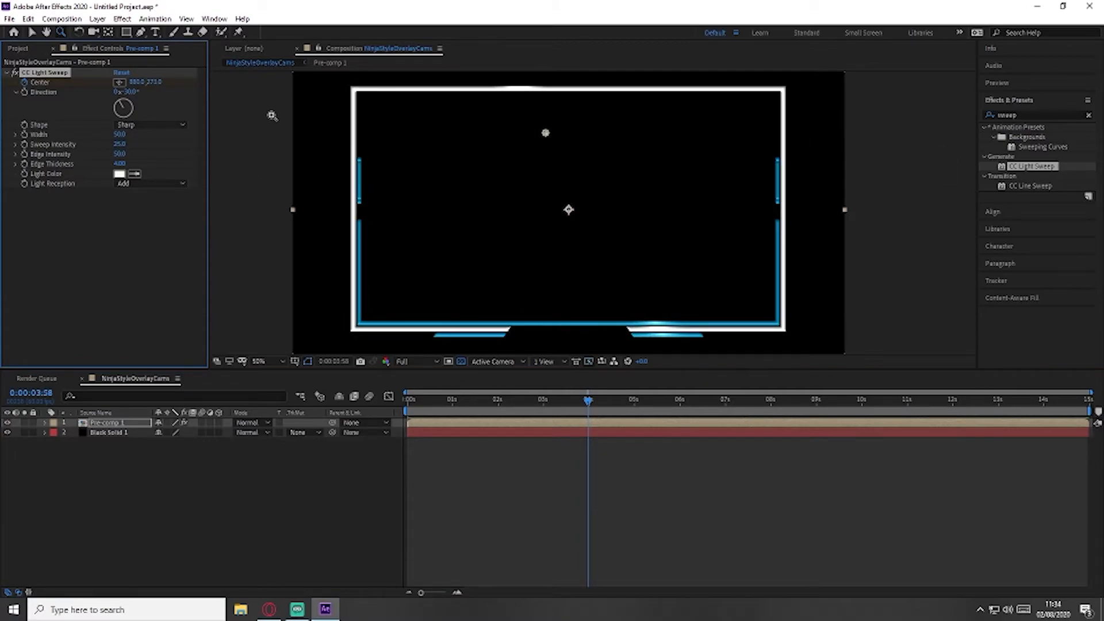
pyautogui.moveTo(140, 89); pyautogui.dragTo(897, 103)
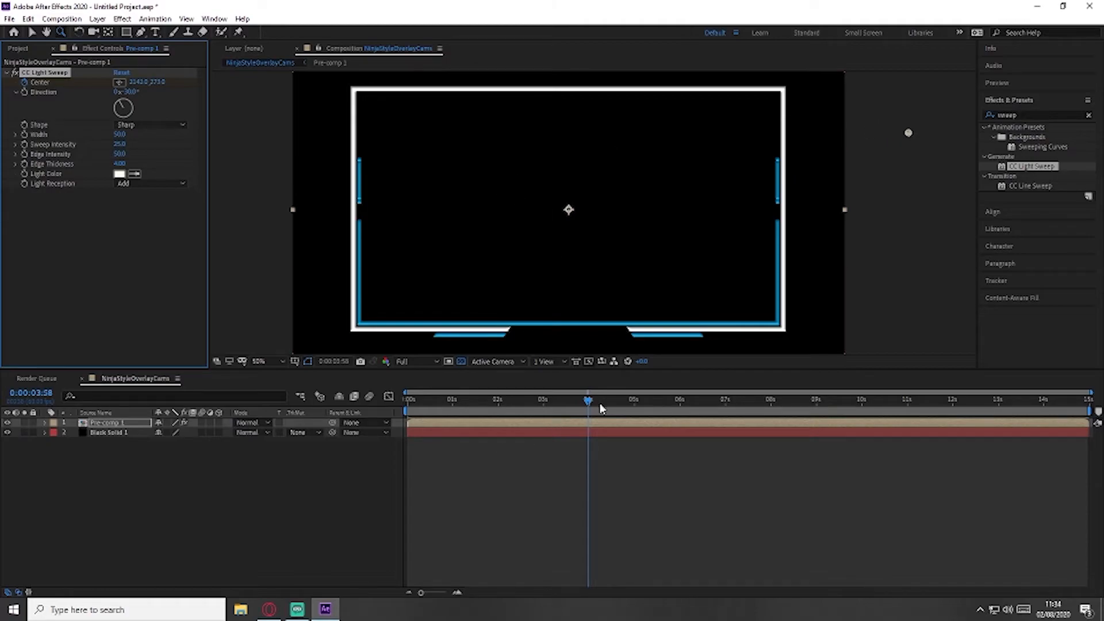
pyautogui.moveTo(593, 404); pyautogui.dragTo(648, 402)
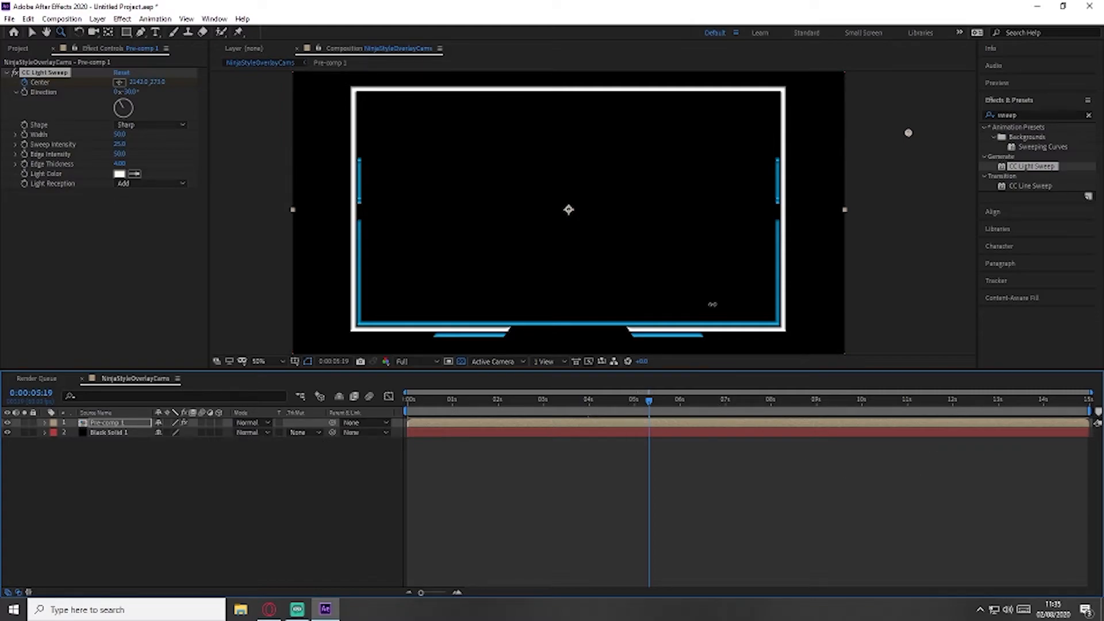
pyautogui.click(8, 432)
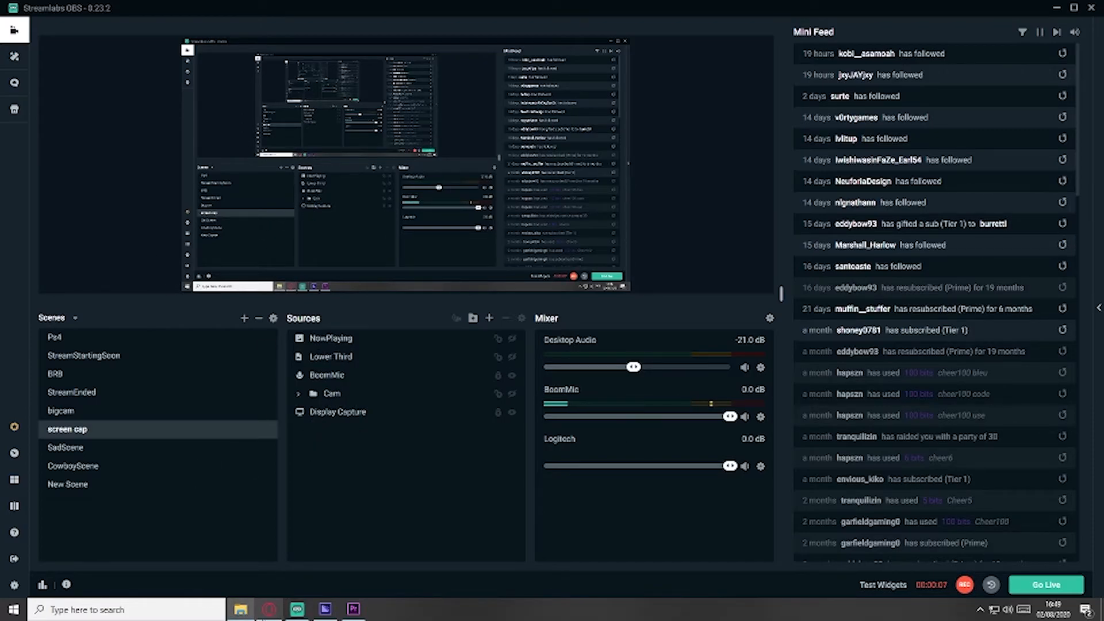
# - In Streamlabs OBS, add NinjaStyleOverlayCams from the NinjaWebcam folder to the screen cap scene and check it with Display Capture temporarily hidden
pyautogui.click(240, 609)
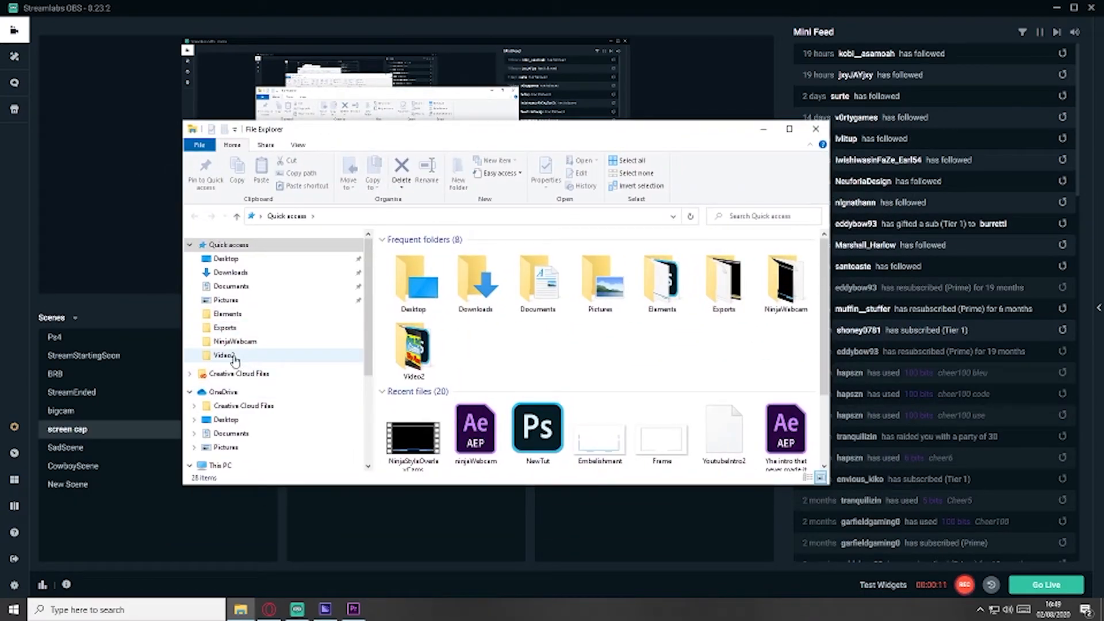
pyautogui.click(234, 342)
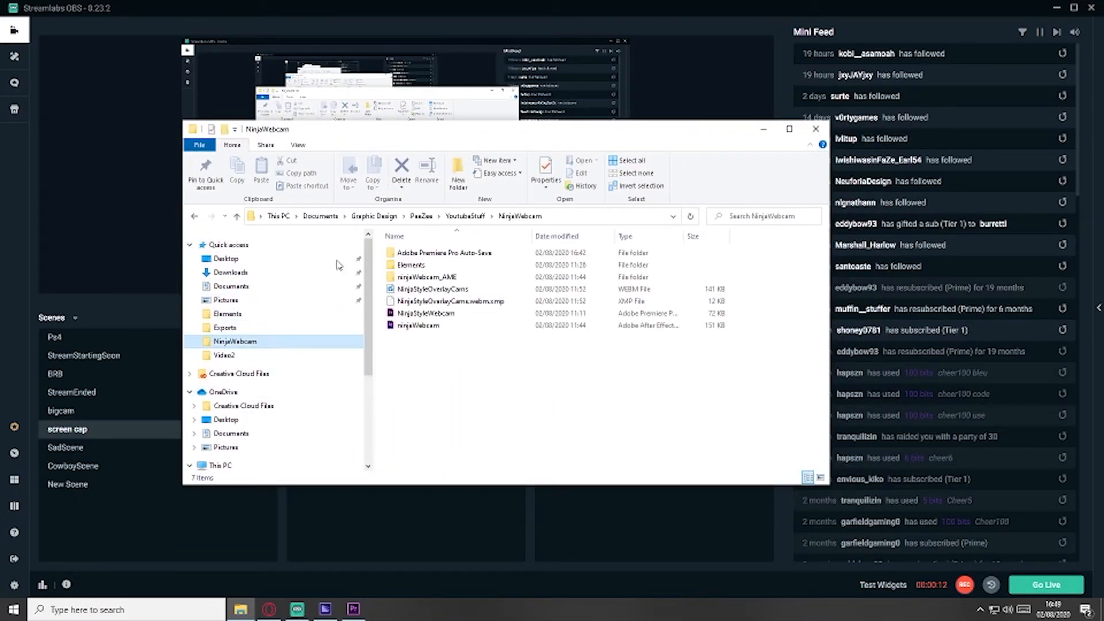
pyautogui.click(411, 289)
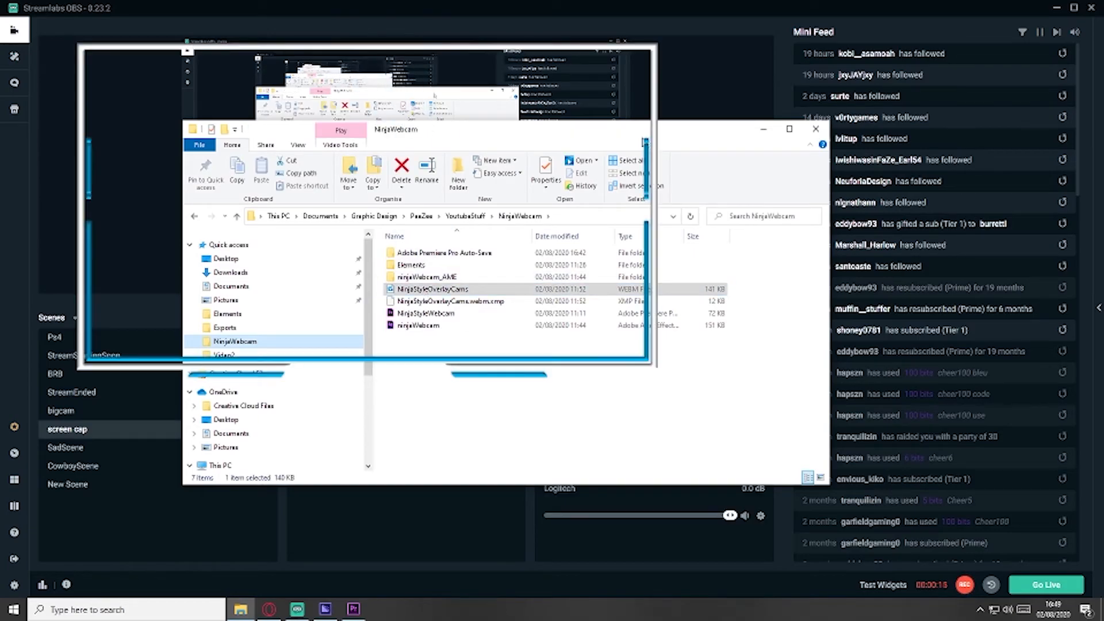
pyautogui.click(763, 129)
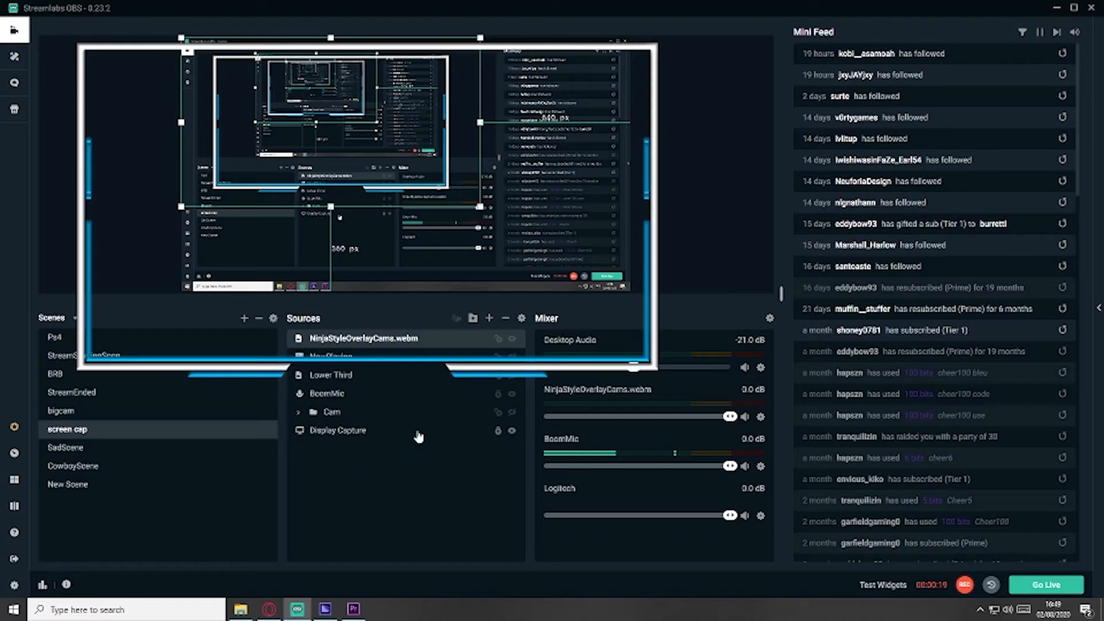
pyautogui.click(512, 431)
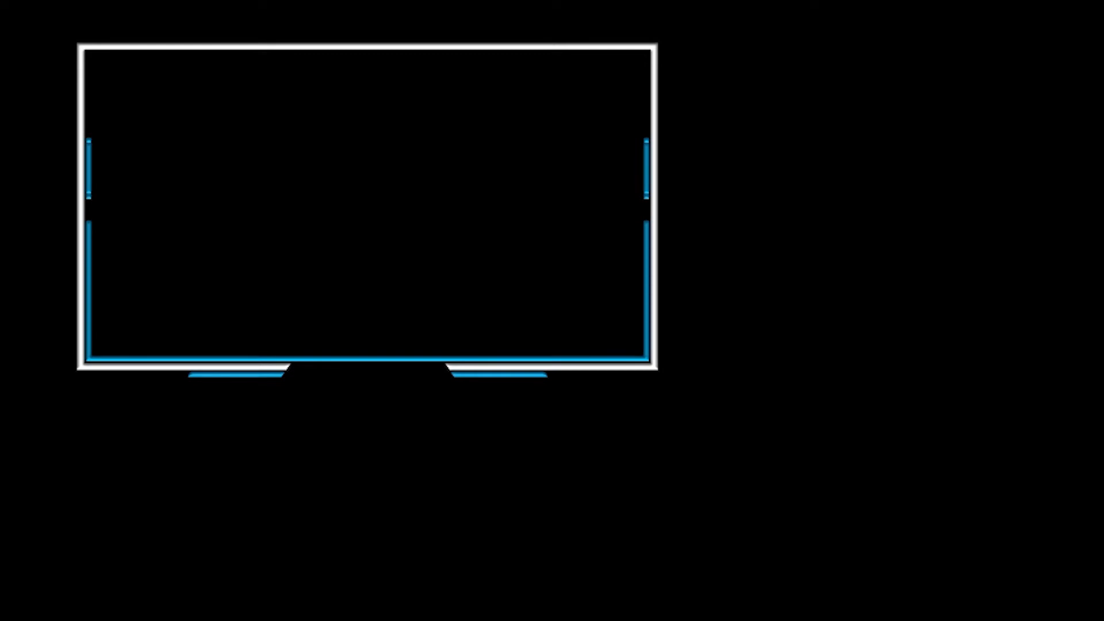
pyautogui.click(513, 432)
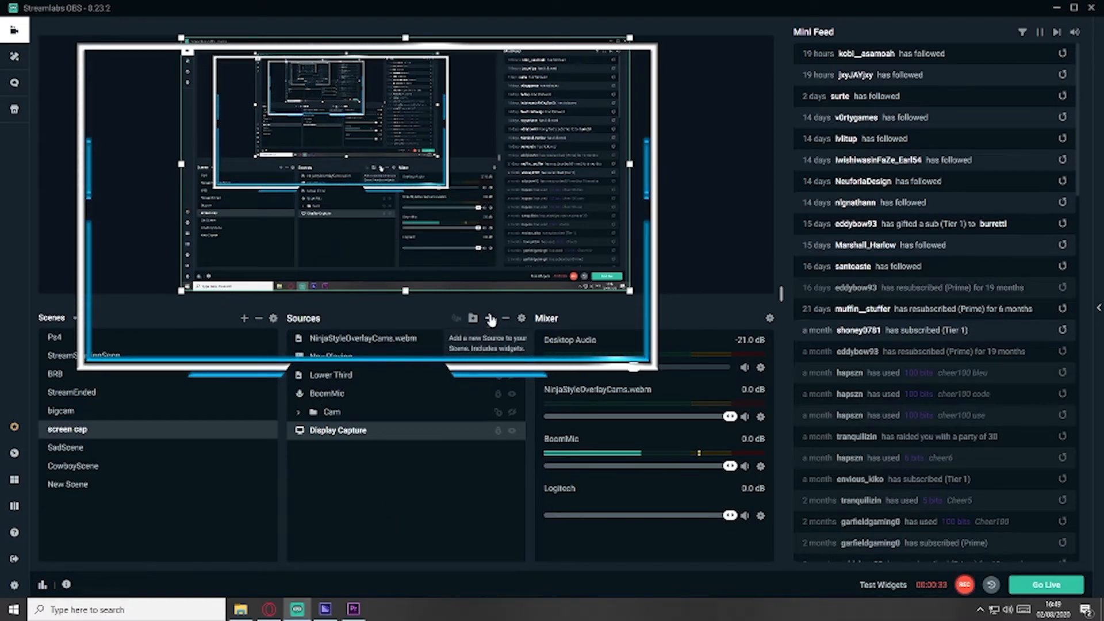
# - Add a new Text (GDI+) source to the screen cap scene and enter "PEEZEE" as its text
pyautogui.click(489, 318)
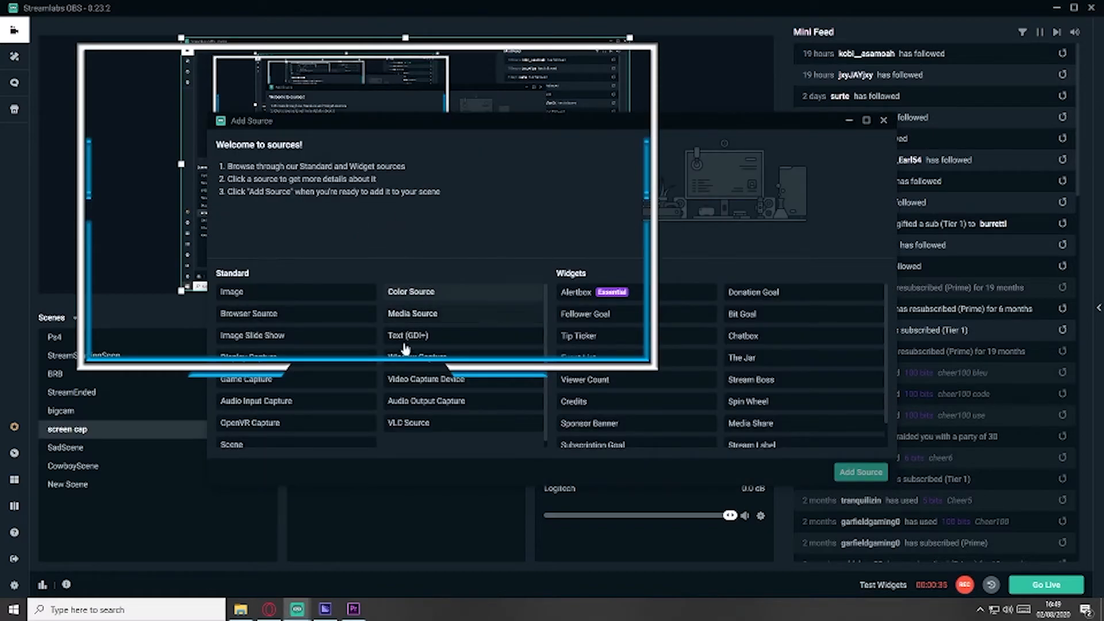
pyautogui.moveTo(382, 123); pyautogui.dragTo(326, 28)
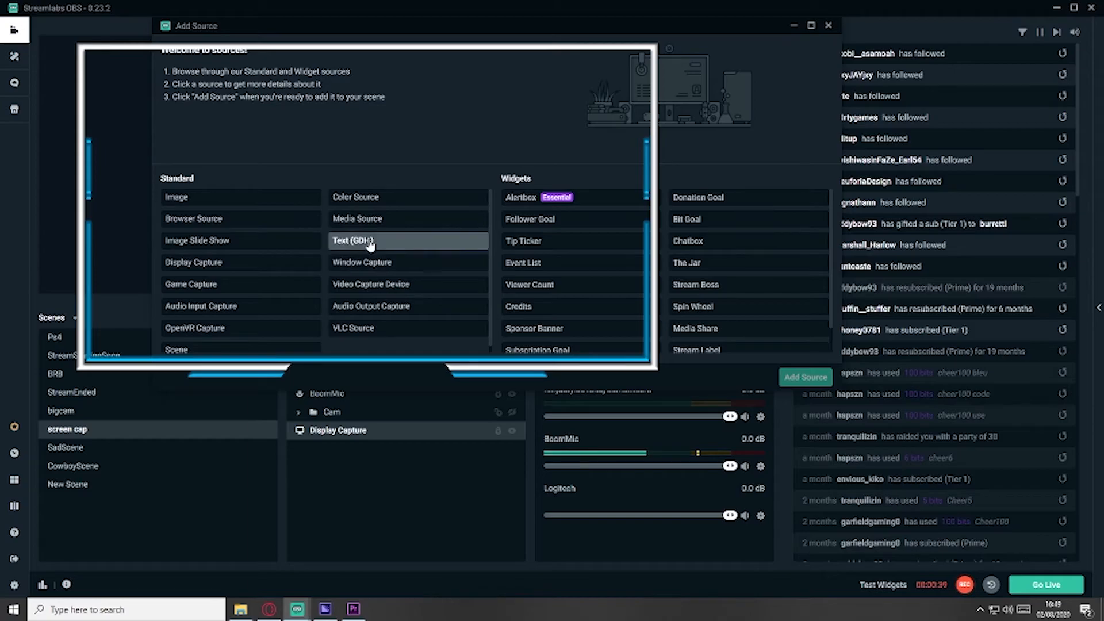
pyautogui.click(391, 245)
pyautogui.click(805, 377)
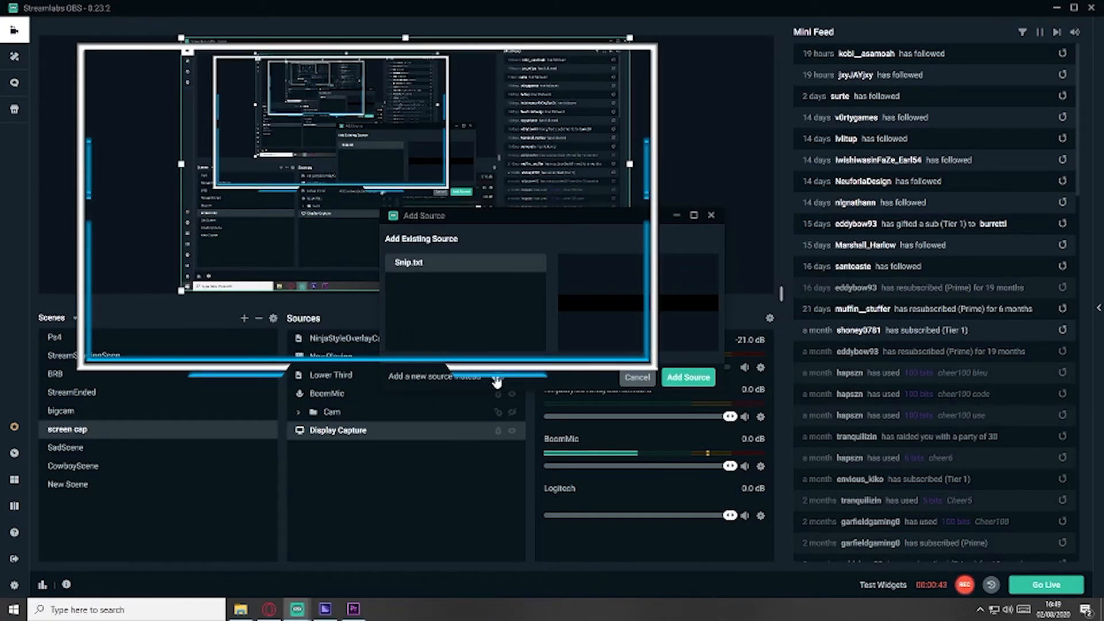
pyautogui.click(499, 378)
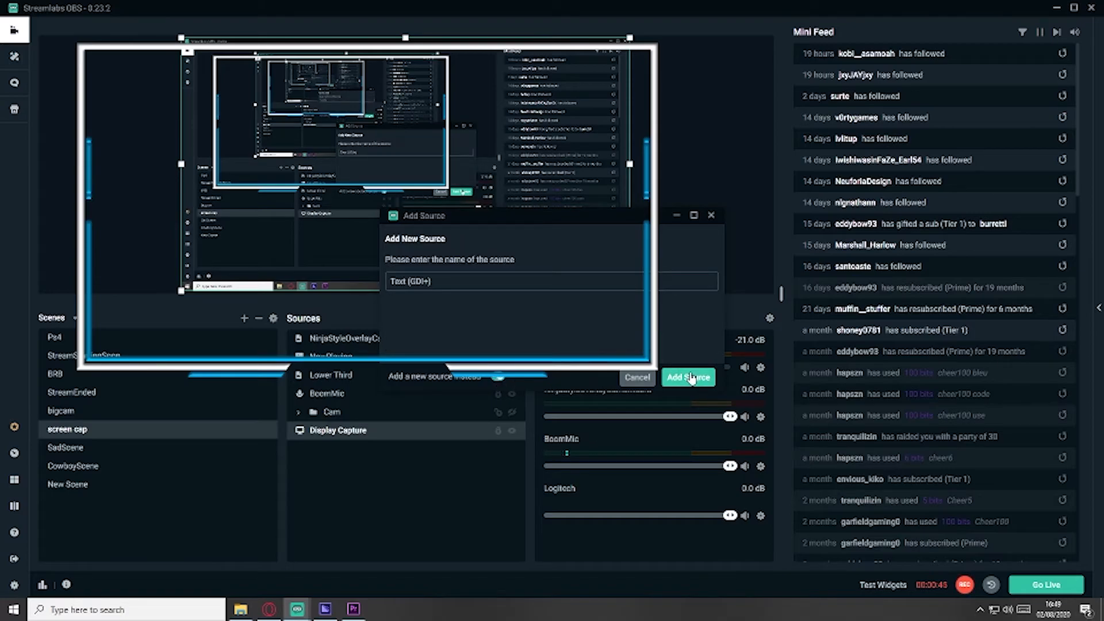
pyautogui.click(690, 377)
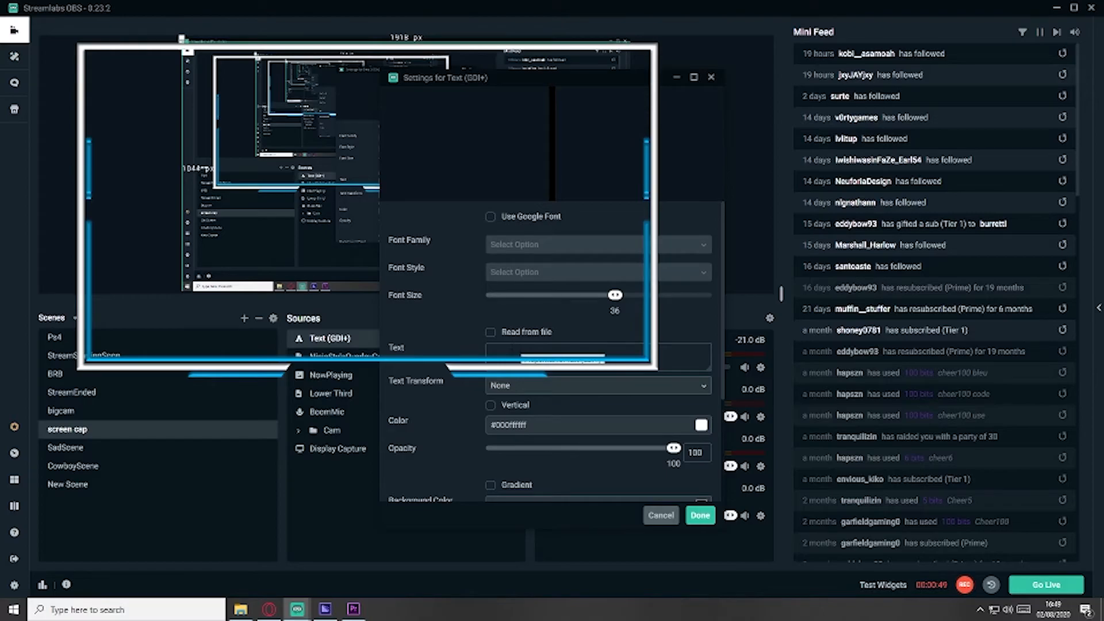
pyautogui.write('PEEZEE')
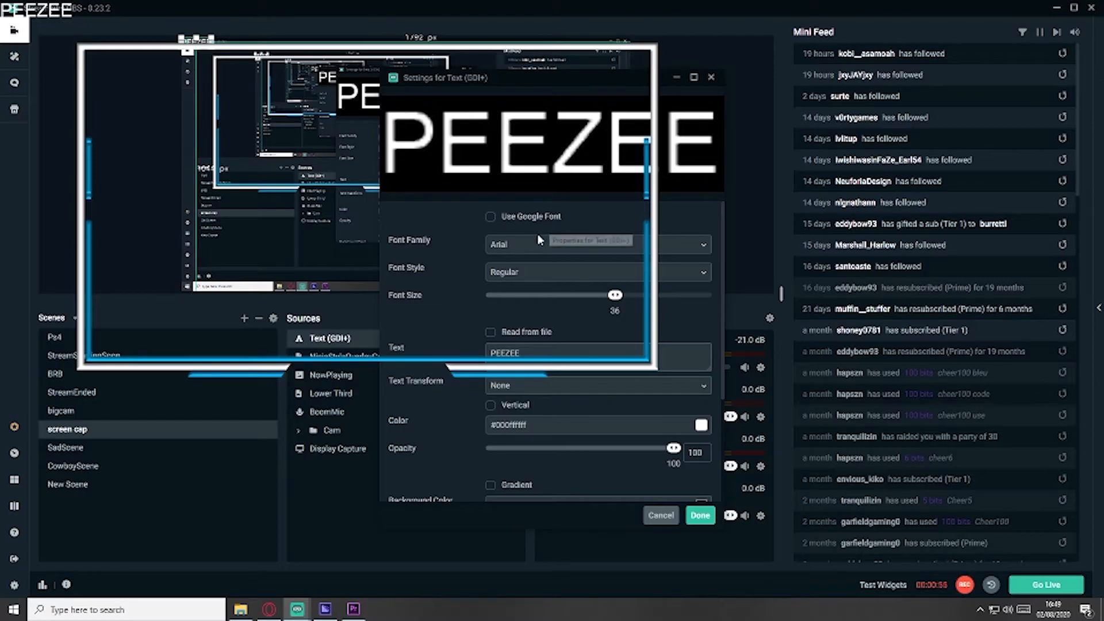
# - Increase the PEEZEE text's font size and set its font family to Call Of Ops Duty
pyautogui.moveTo(614, 295); pyautogui.dragTo(645, 295)
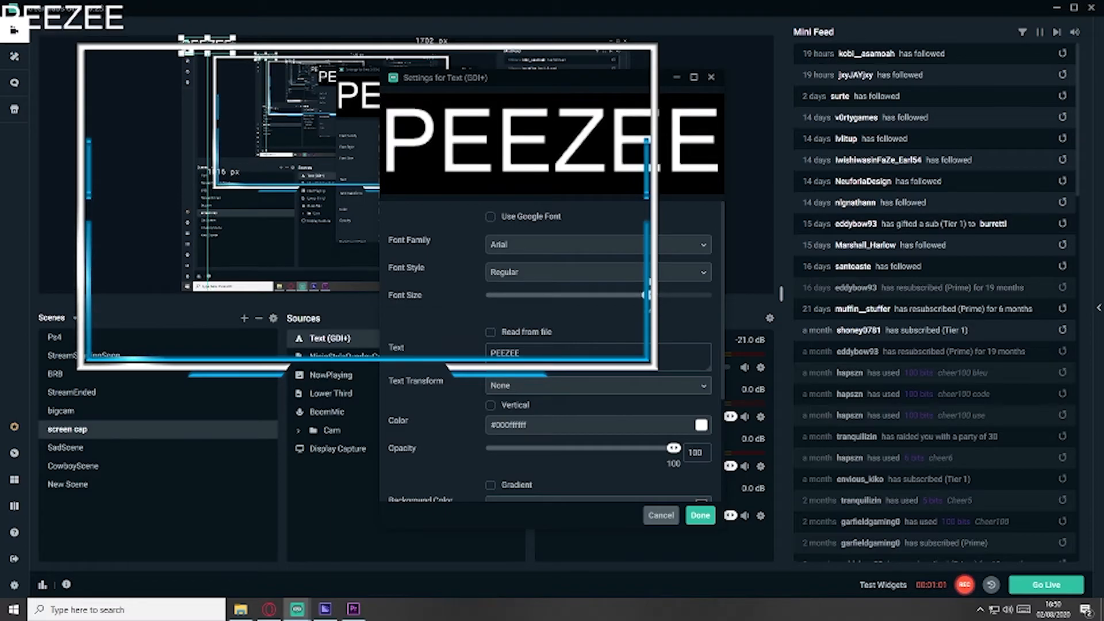
pyautogui.click(591, 245)
pyautogui.scroll(-3, 609, 339)
pyautogui.scroll(5, 609, 339)
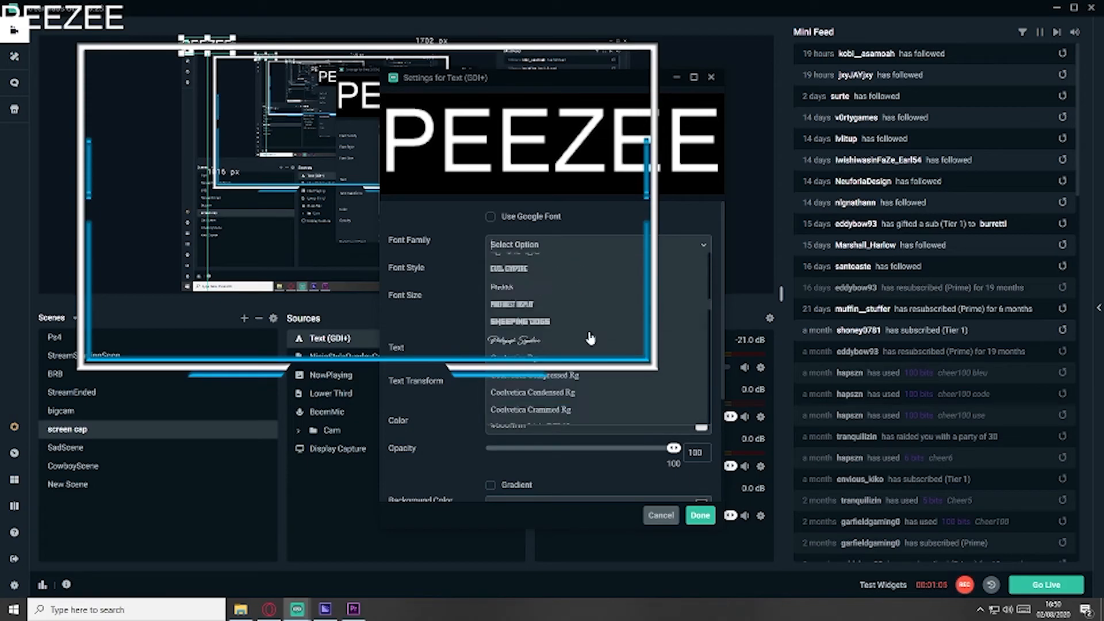
pyautogui.scroll(-5, 523, 345)
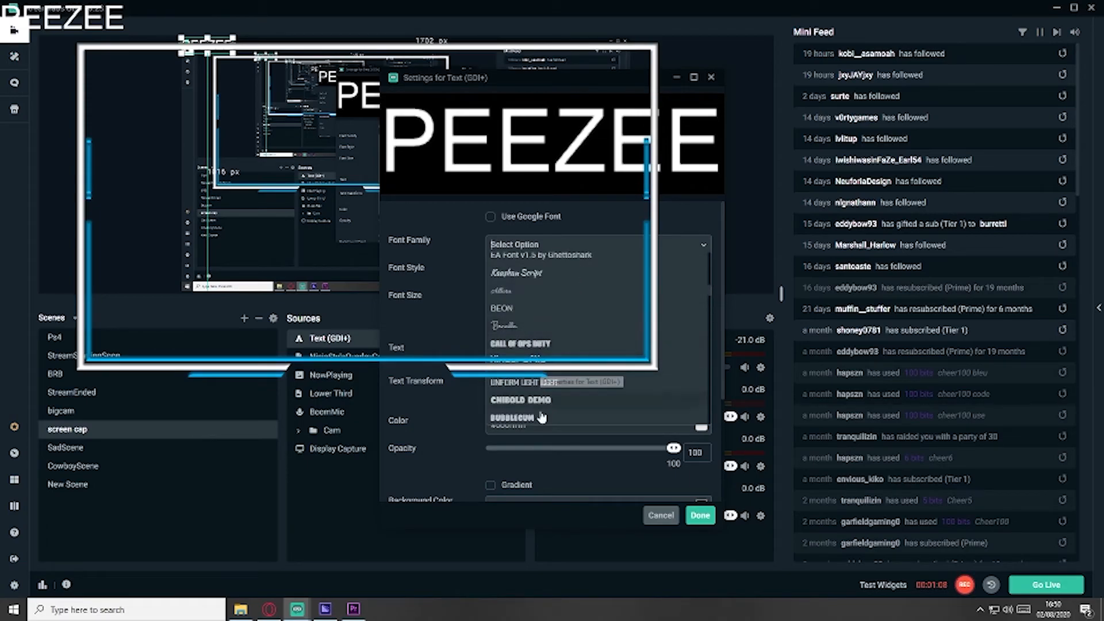
pyautogui.click(532, 344)
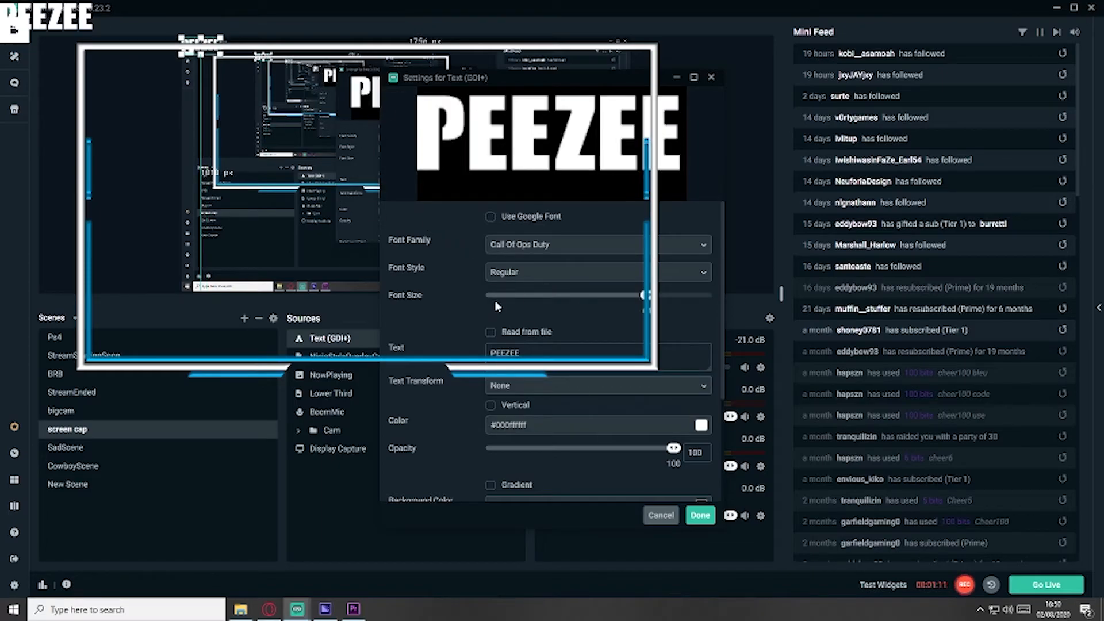
# - Enable a gradient on the PEEZEE text and set its gradient color to light blue #0002599cc
pyautogui.scroll(-2, 528, 376)
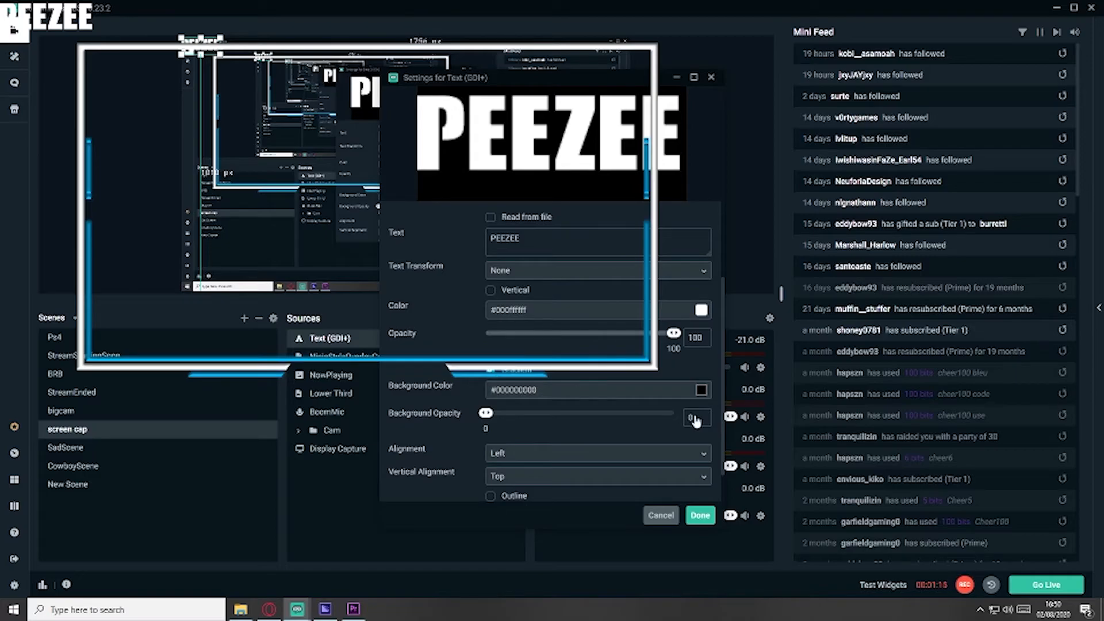
pyautogui.click(490, 368)
pyautogui.click(701, 390)
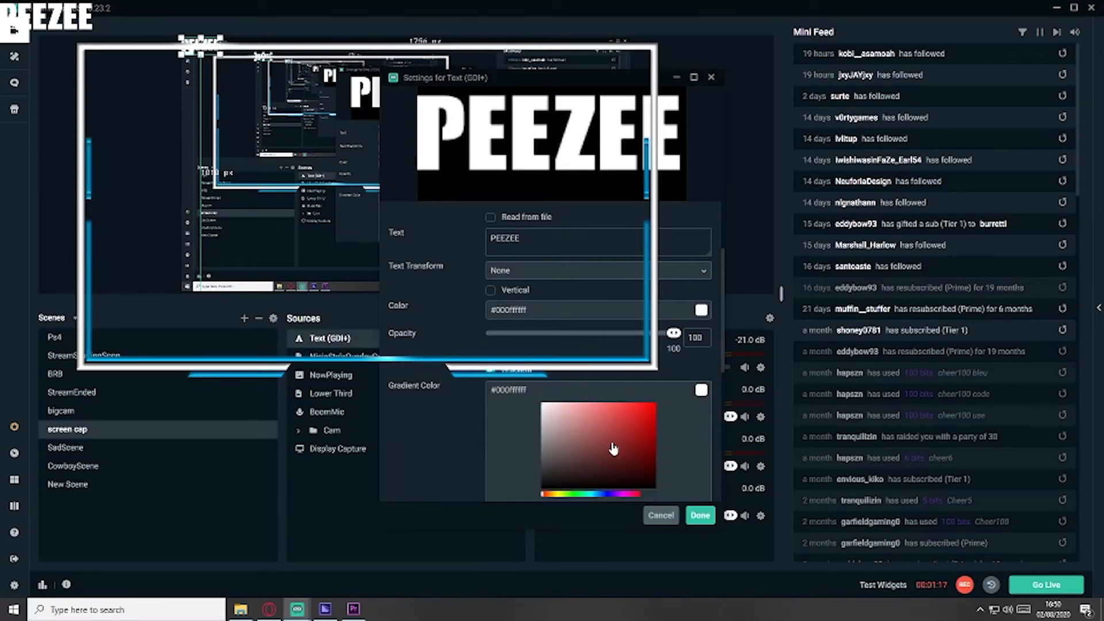
pyautogui.scroll(-1, 609, 445)
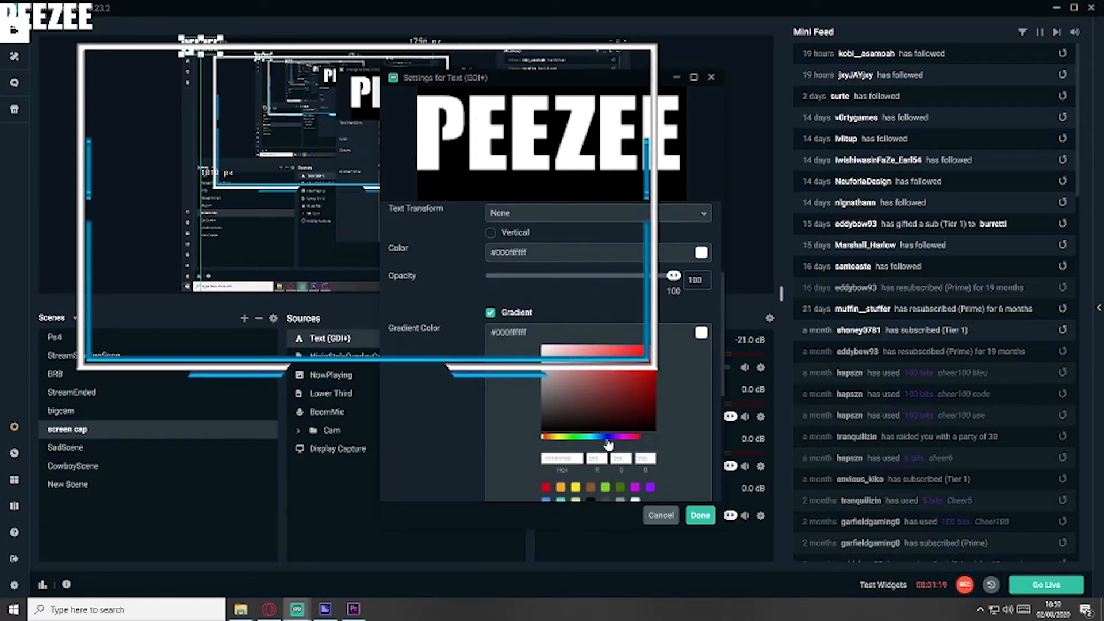
pyautogui.click(604, 436)
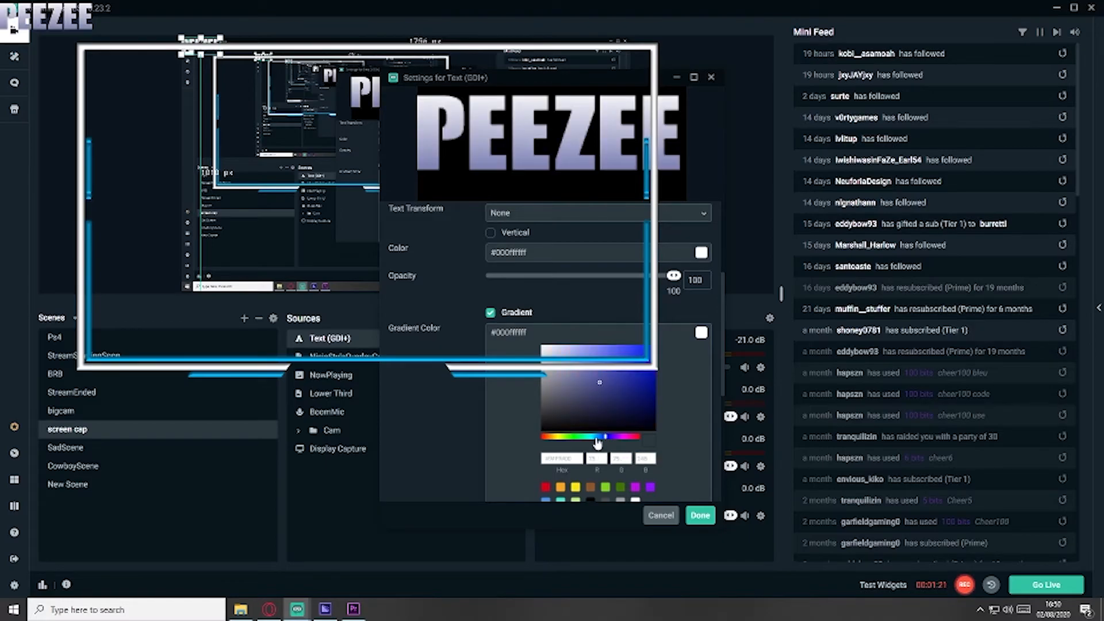
pyautogui.click(595, 437)
pyautogui.click(647, 370)
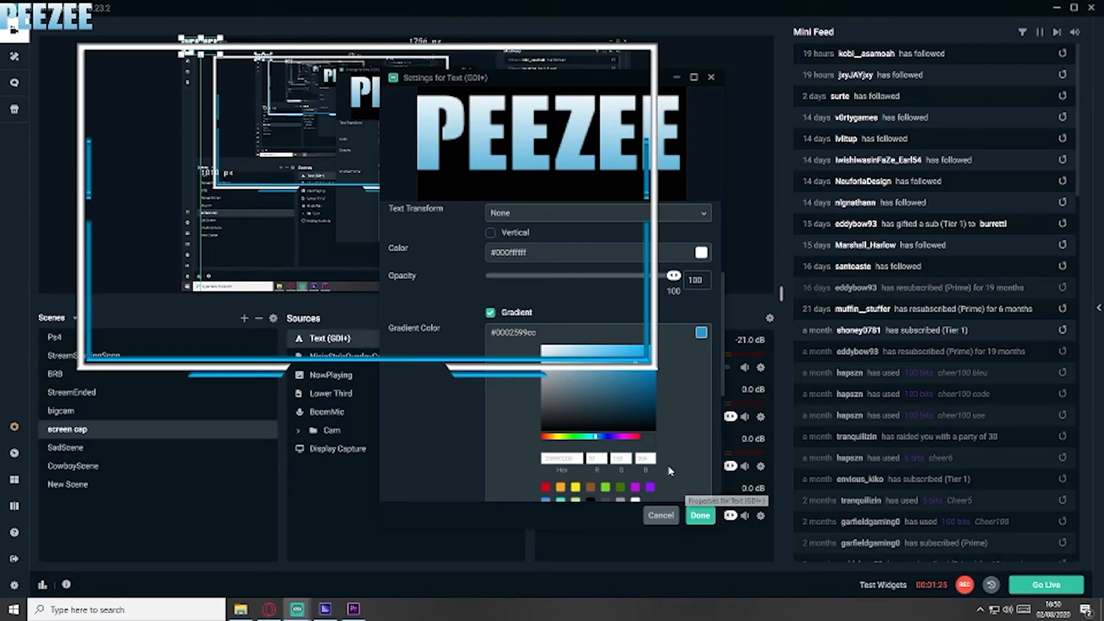
# - Give the PEEZEE text a black outline of size 4 with 80 opacity, and finish the text settings
pyautogui.scroll(-6, 523, 342)
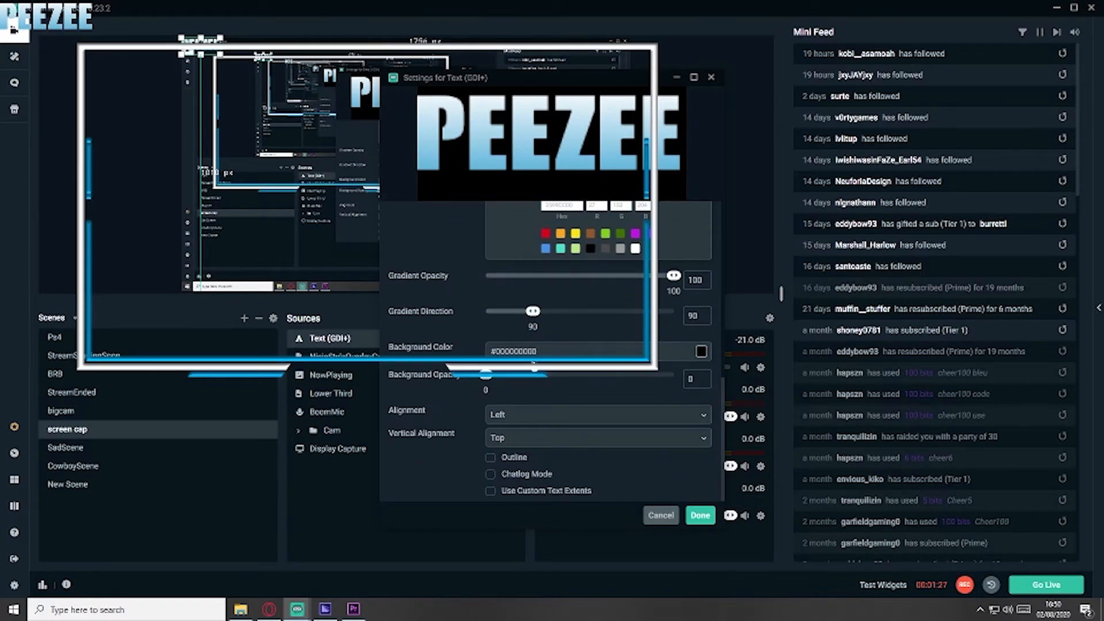
pyautogui.click(508, 460)
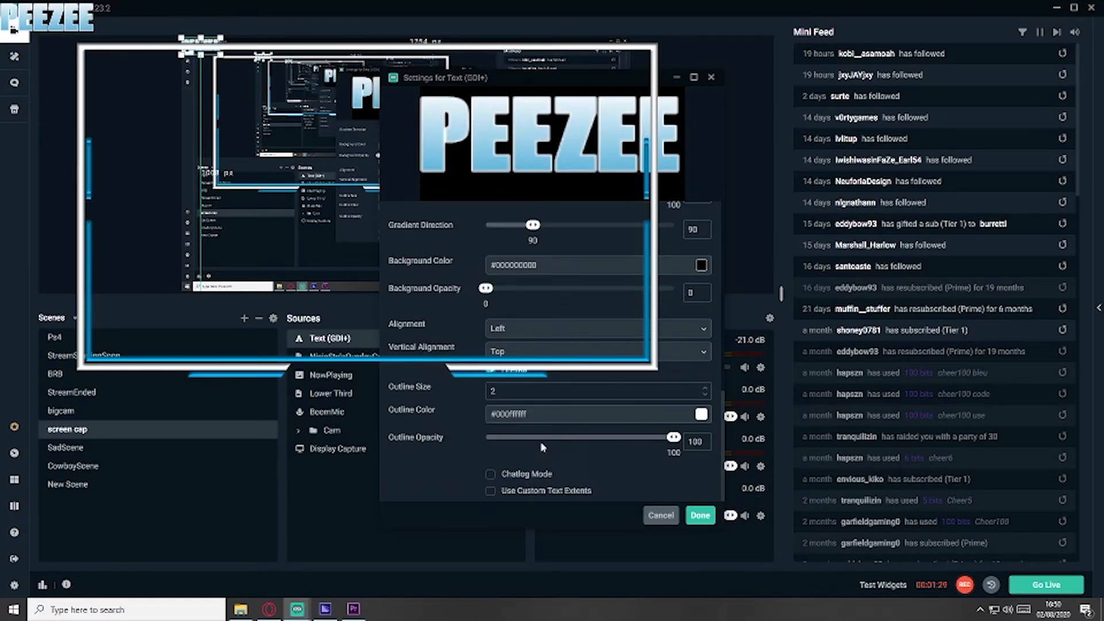
pyautogui.moveTo(504, 391); pyautogui.dragTo(468, 396)
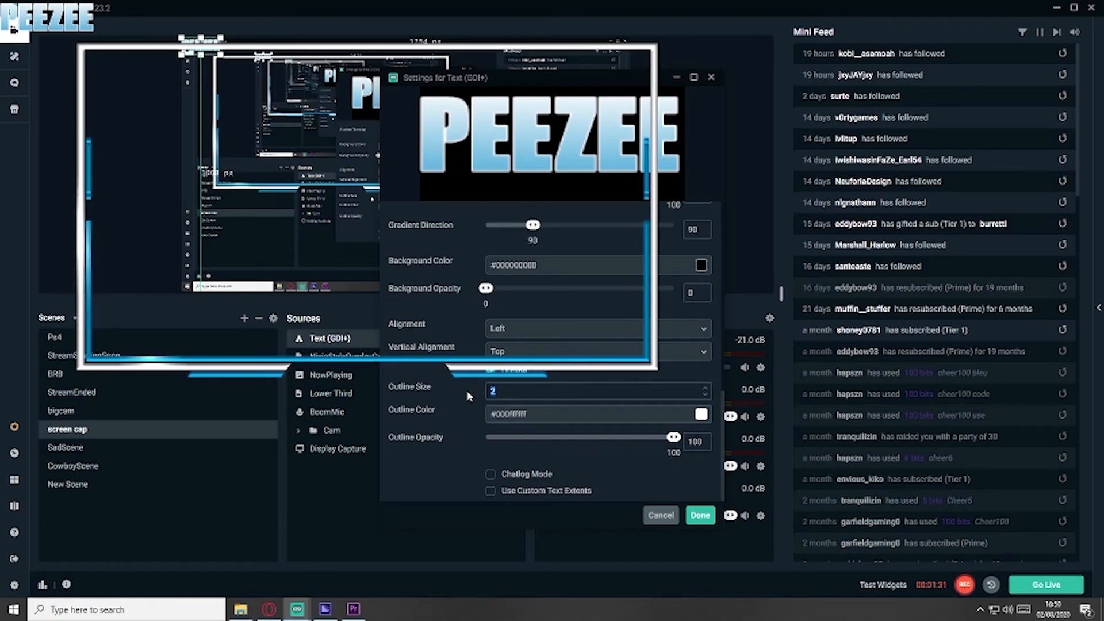
pyautogui.write('4')
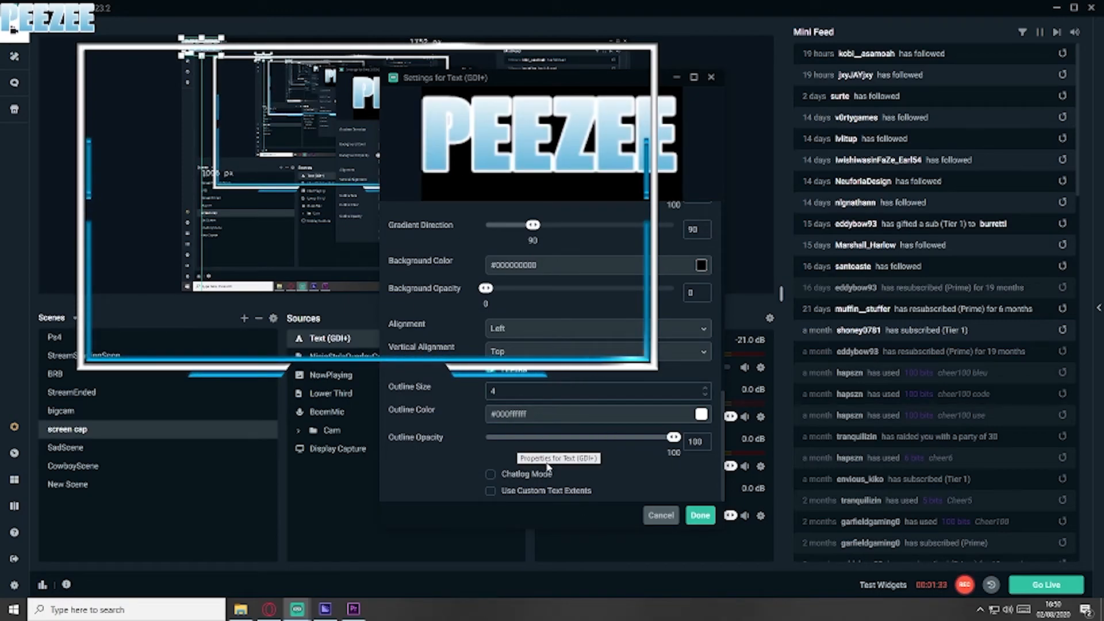
pyautogui.click(702, 414)
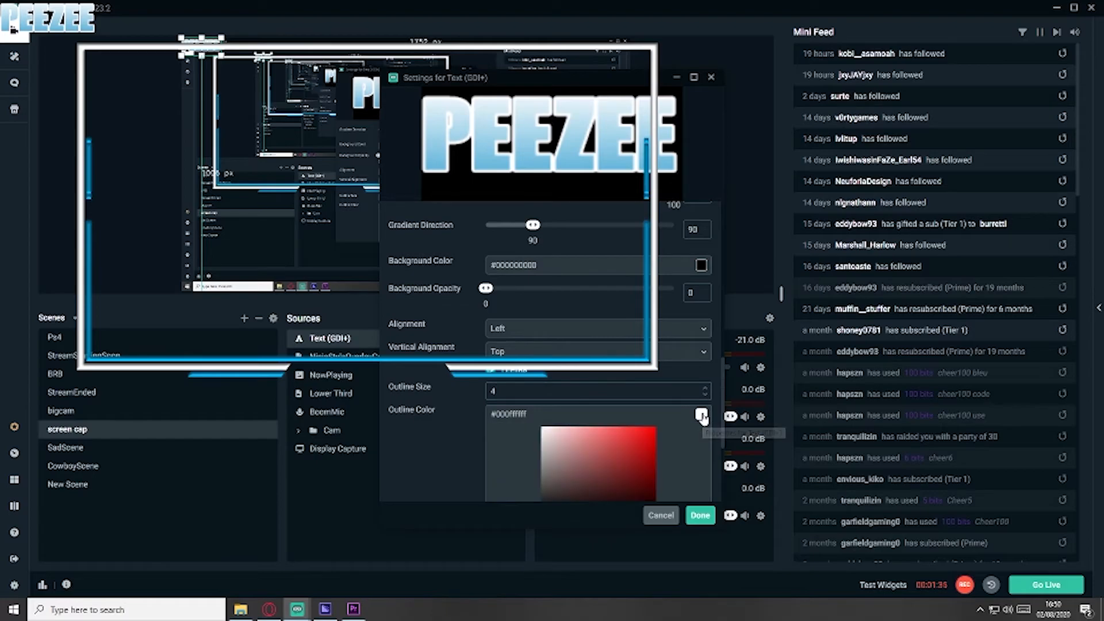
pyautogui.scroll(-2, 619, 460)
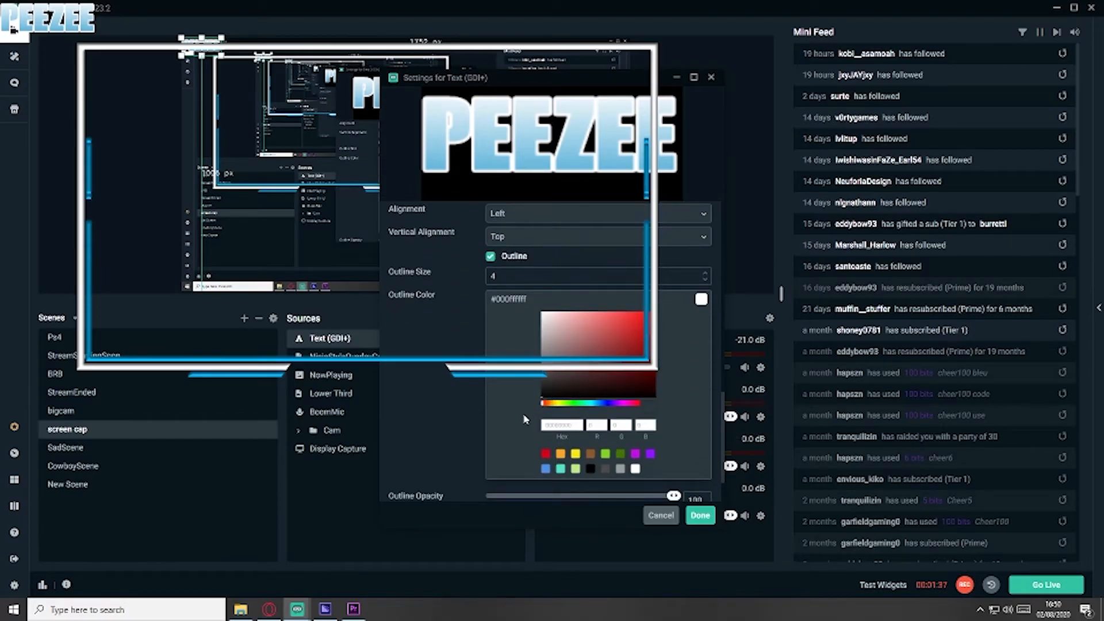
pyautogui.click(591, 468)
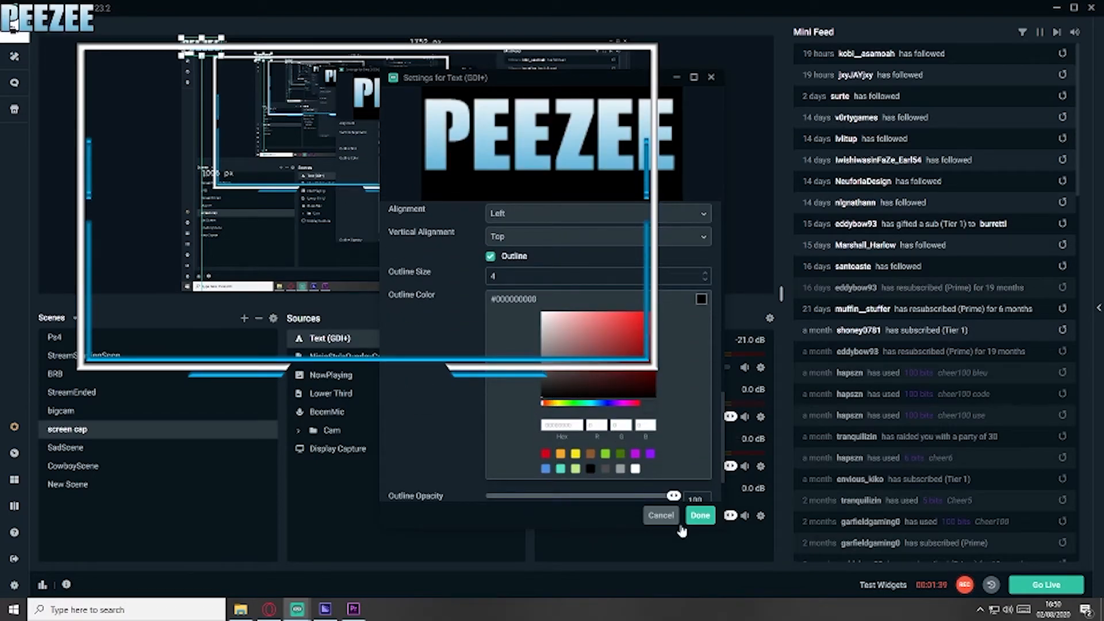
pyautogui.scroll(-1, 575, 434)
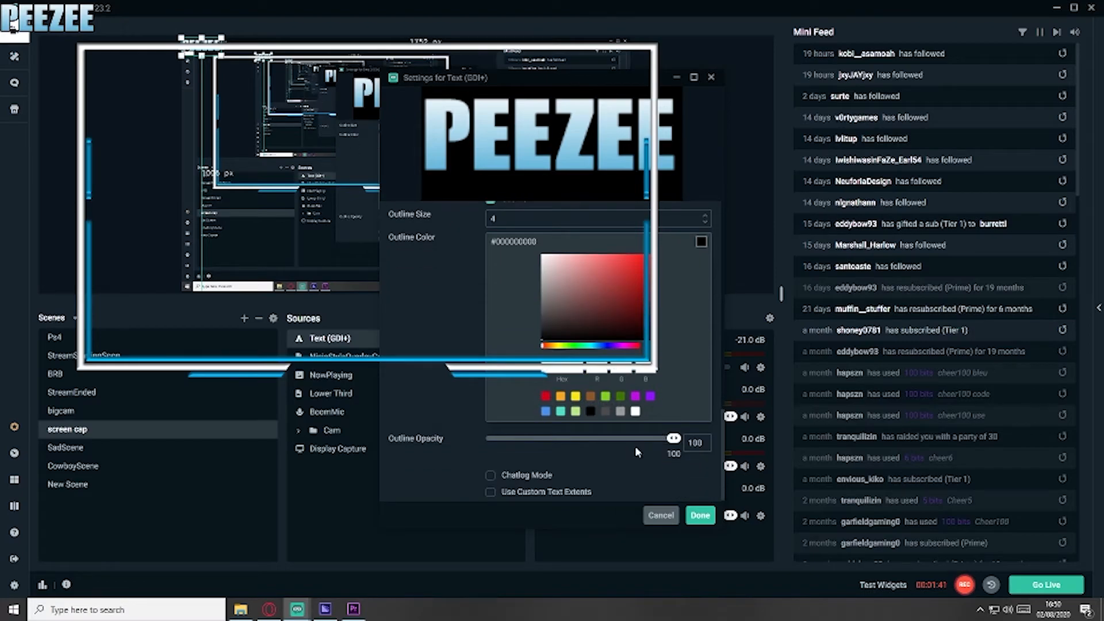
pyautogui.moveTo(677, 446); pyautogui.dragTo(649, 446)
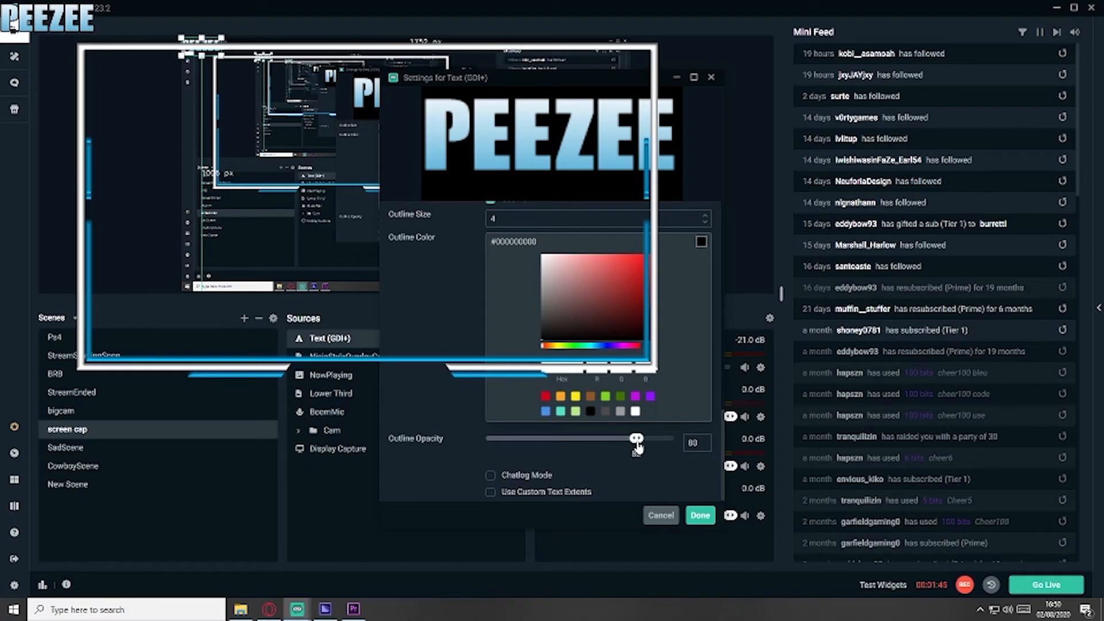
pyautogui.click(699, 515)
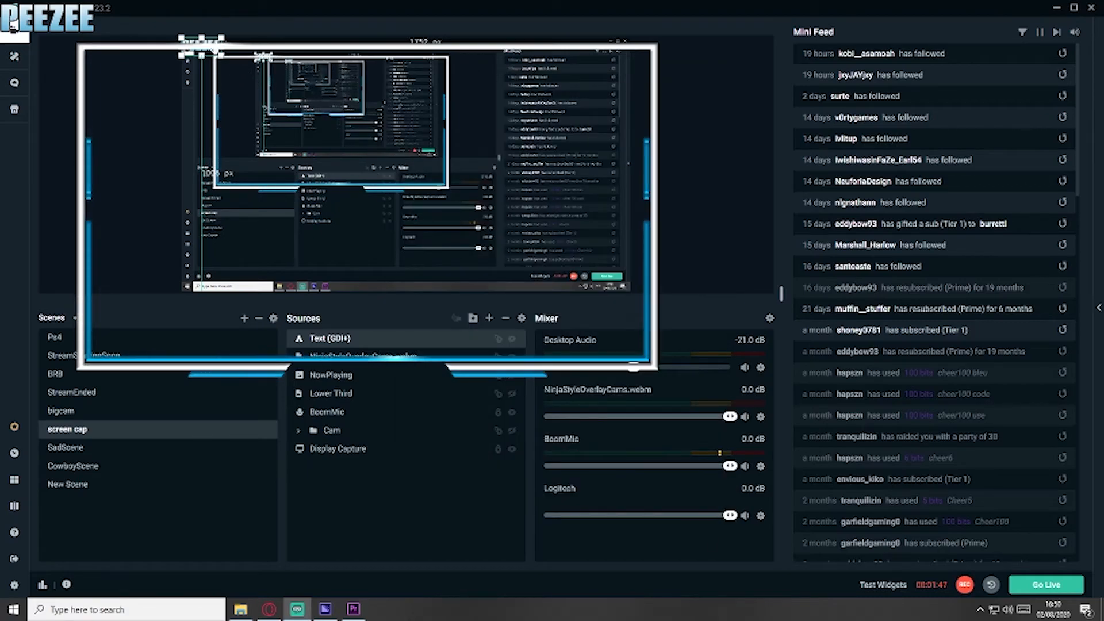
# - Move the PEEZEE text into the gap at the middle of the webcam frame's lower edge and deselect it
pyautogui.moveTo(217, 58); pyautogui.dragTo(345, 189)
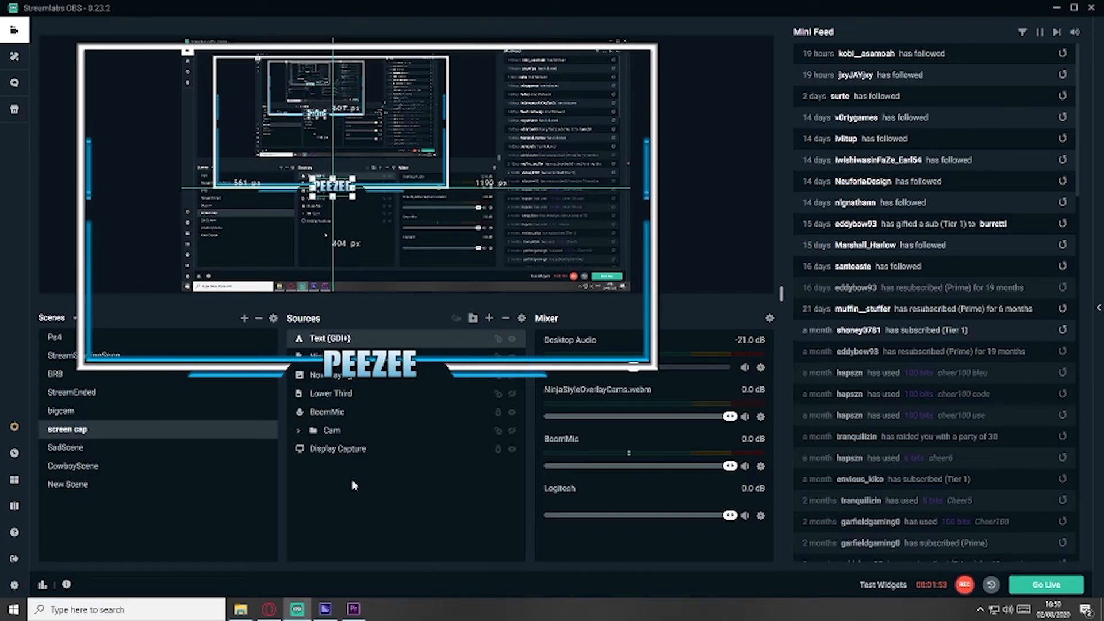
pyautogui.click(731, 142)
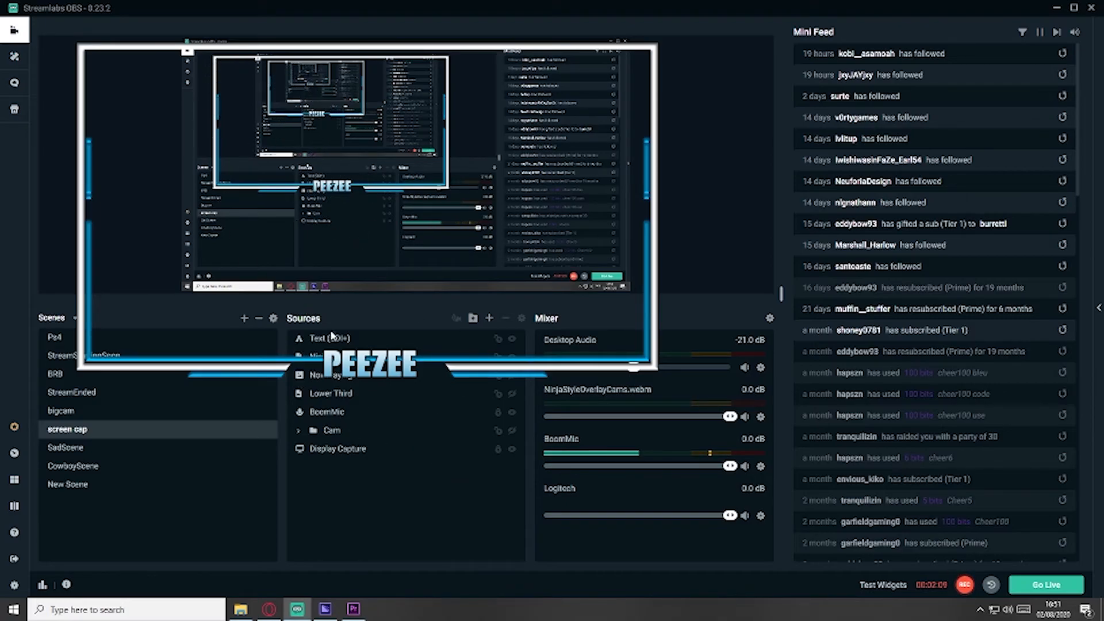
# - Add a Color Correction filter to the NinjaStyleOverlayCams.webm source
pyautogui.click(353, 363)
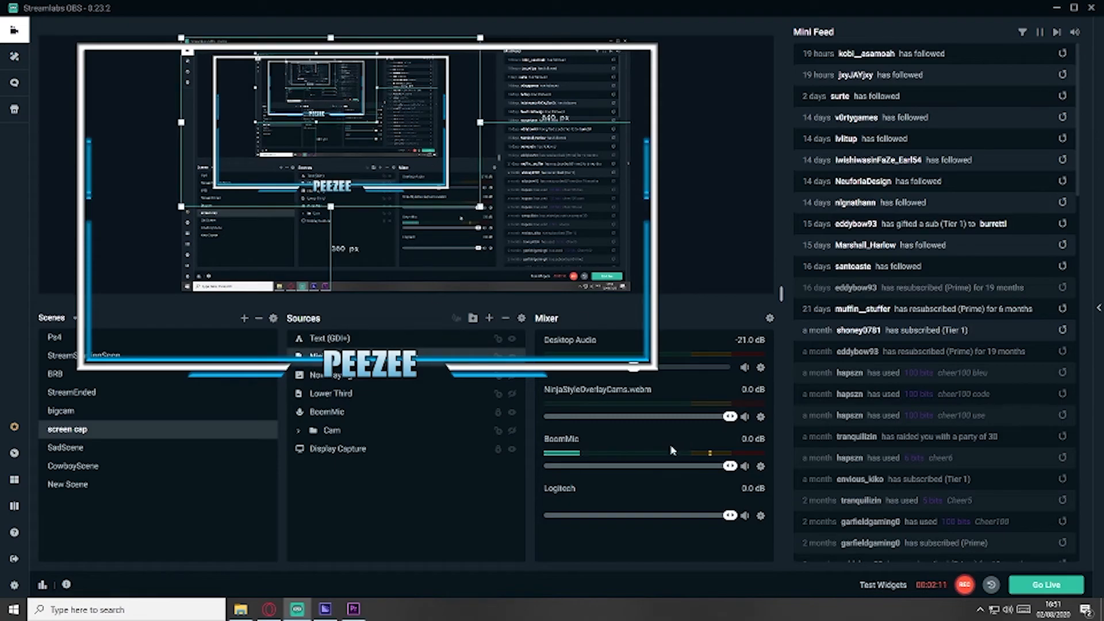
pyautogui.rightClick(398, 367)
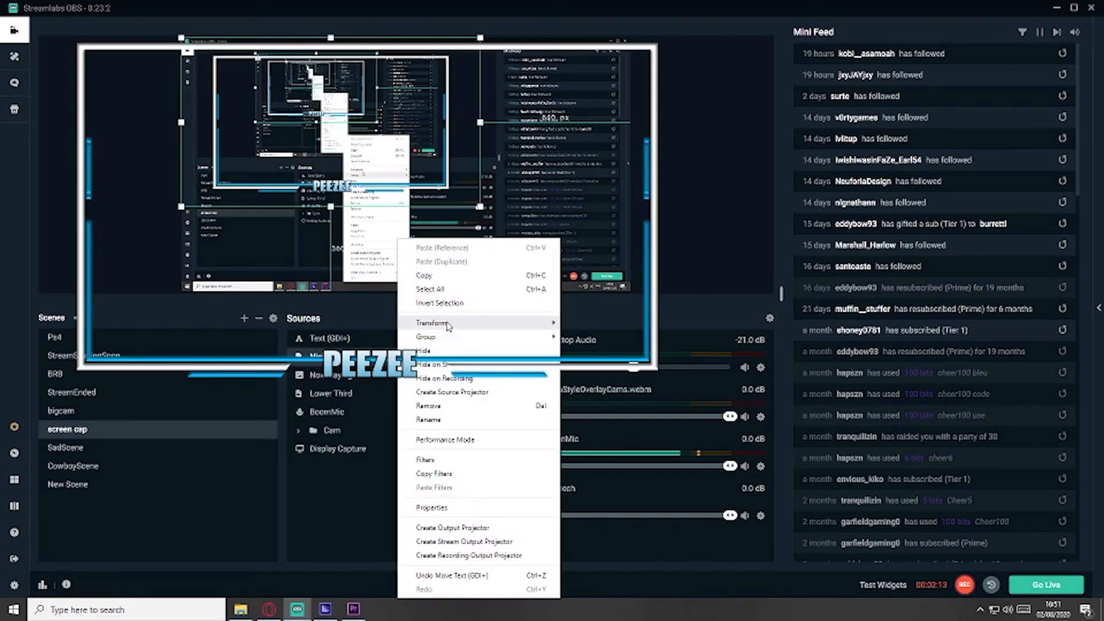
pyautogui.click(434, 460)
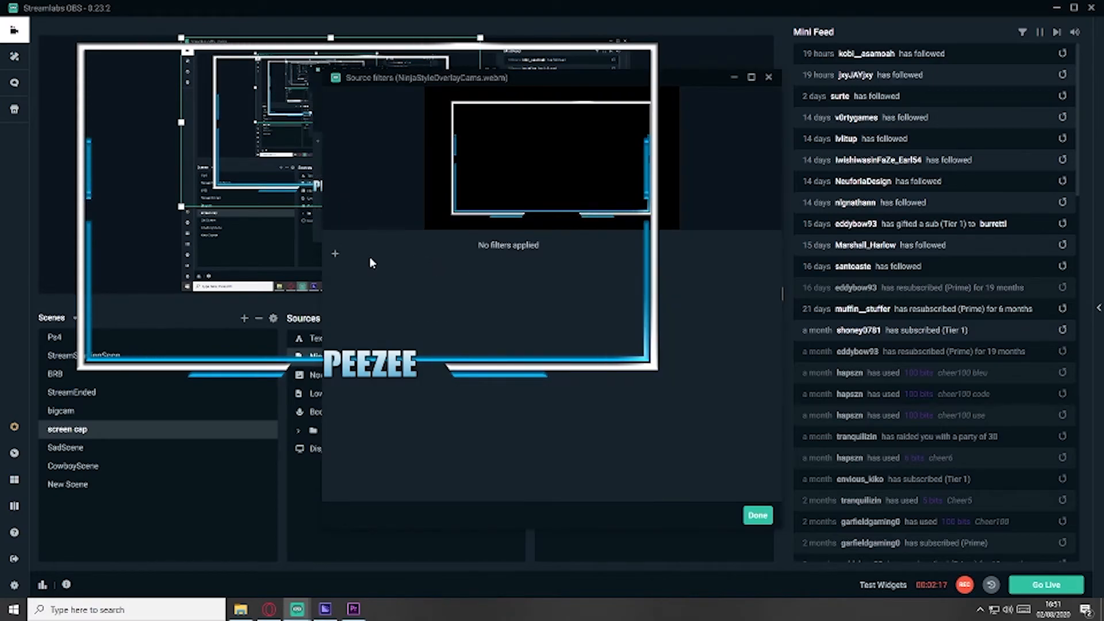
pyautogui.click(335, 254)
pyautogui.click(536, 240)
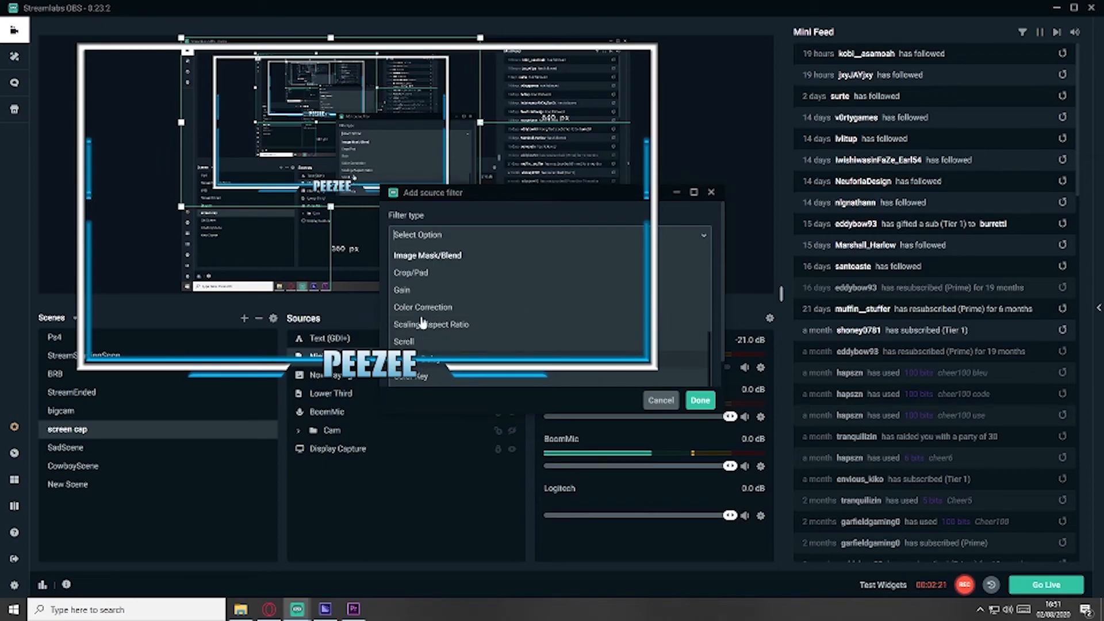
pyautogui.click(424, 309)
pyautogui.click(700, 400)
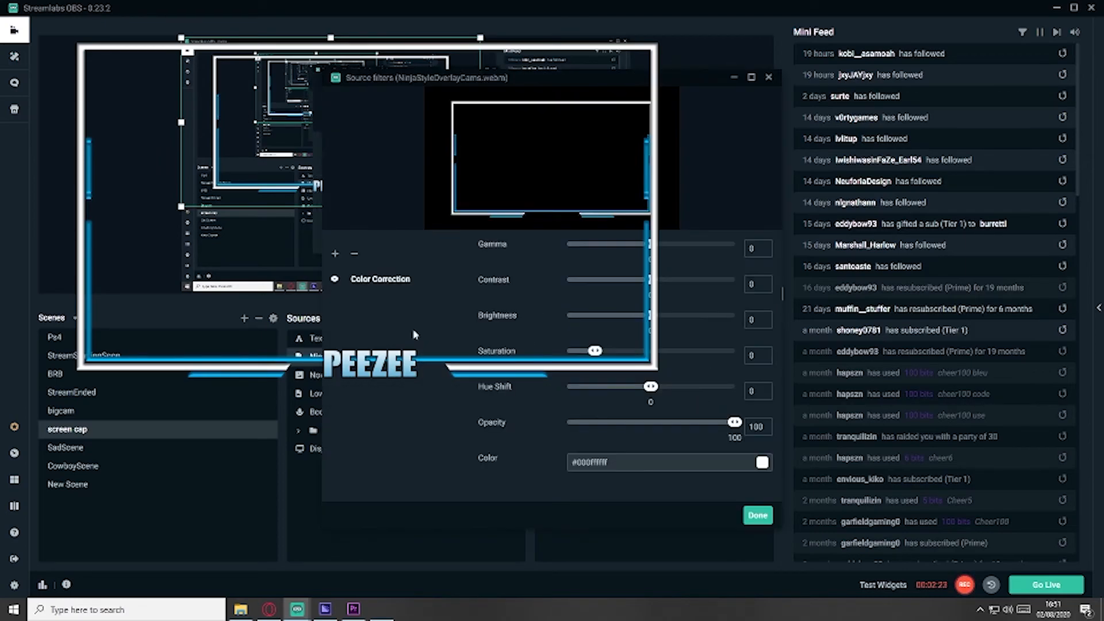
# - Turn the overlay purple with saturation 4.72 and hue shift -77.19, then close the filters and deselect the source
pyautogui.moveTo(656, 393); pyautogui.dragTo(566, 390)
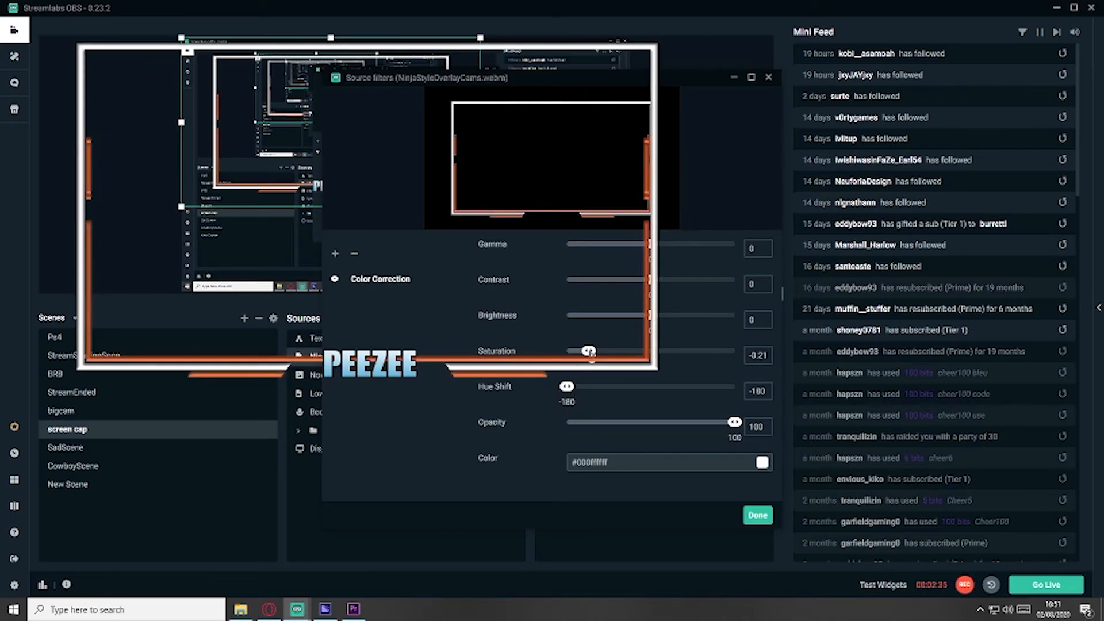
pyautogui.moveTo(662, 360); pyautogui.dragTo(726, 351)
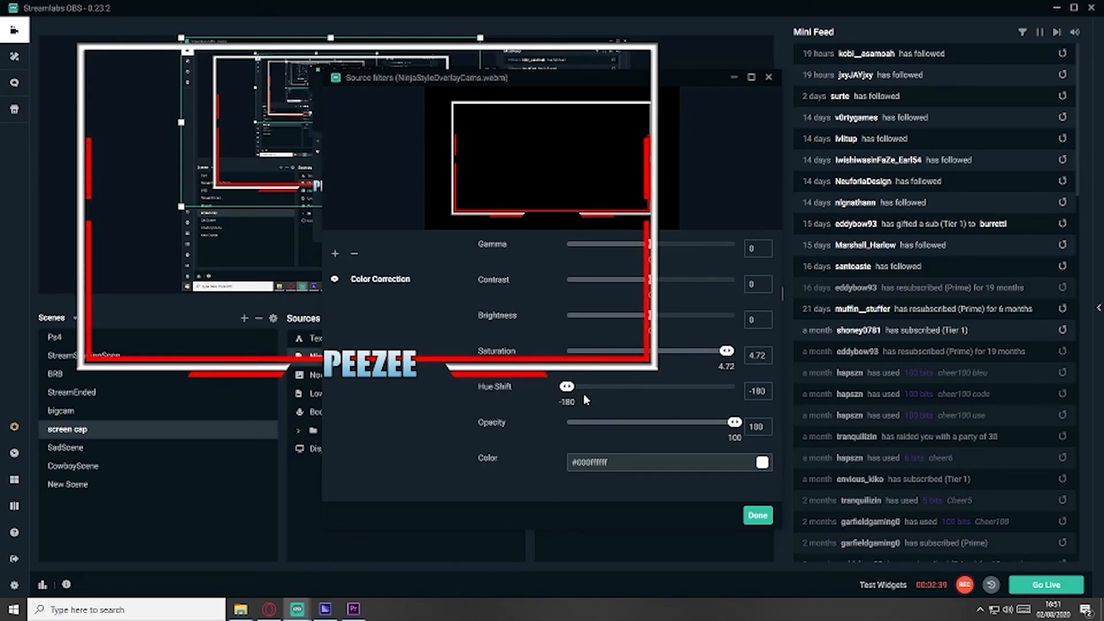
pyautogui.moveTo(595, 392); pyautogui.dragTo(616, 390)
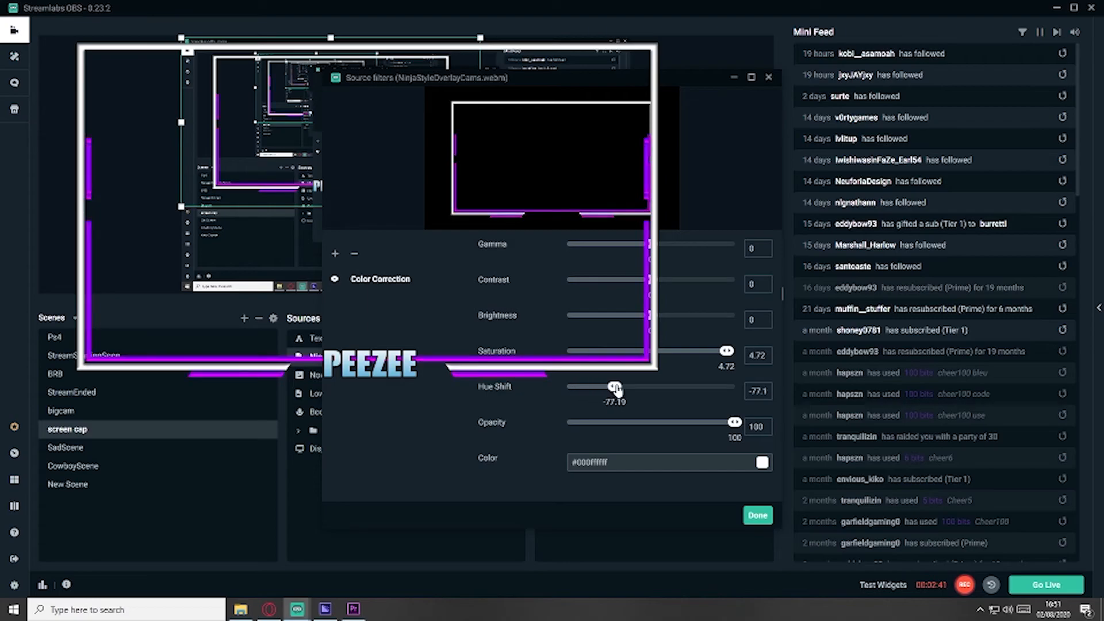
pyautogui.click(758, 516)
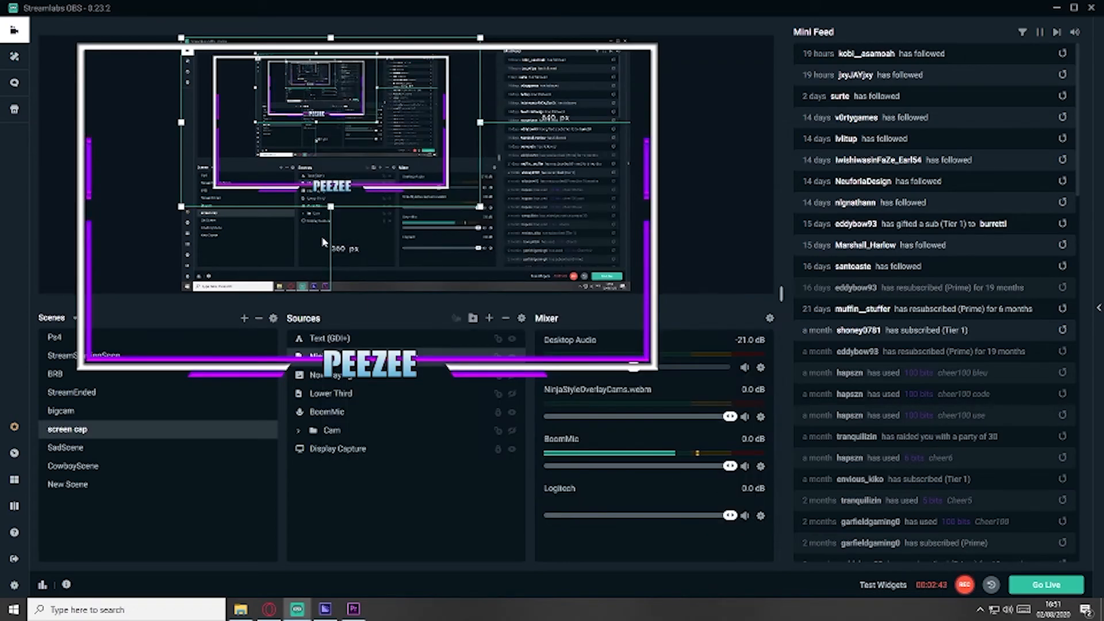
pyautogui.click(316, 193)
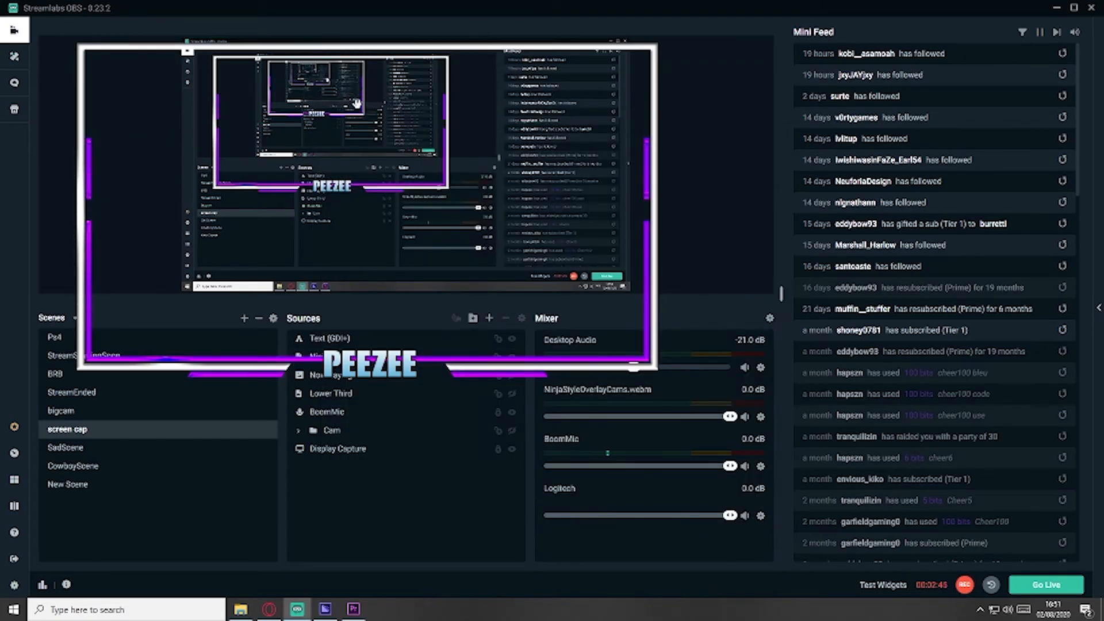